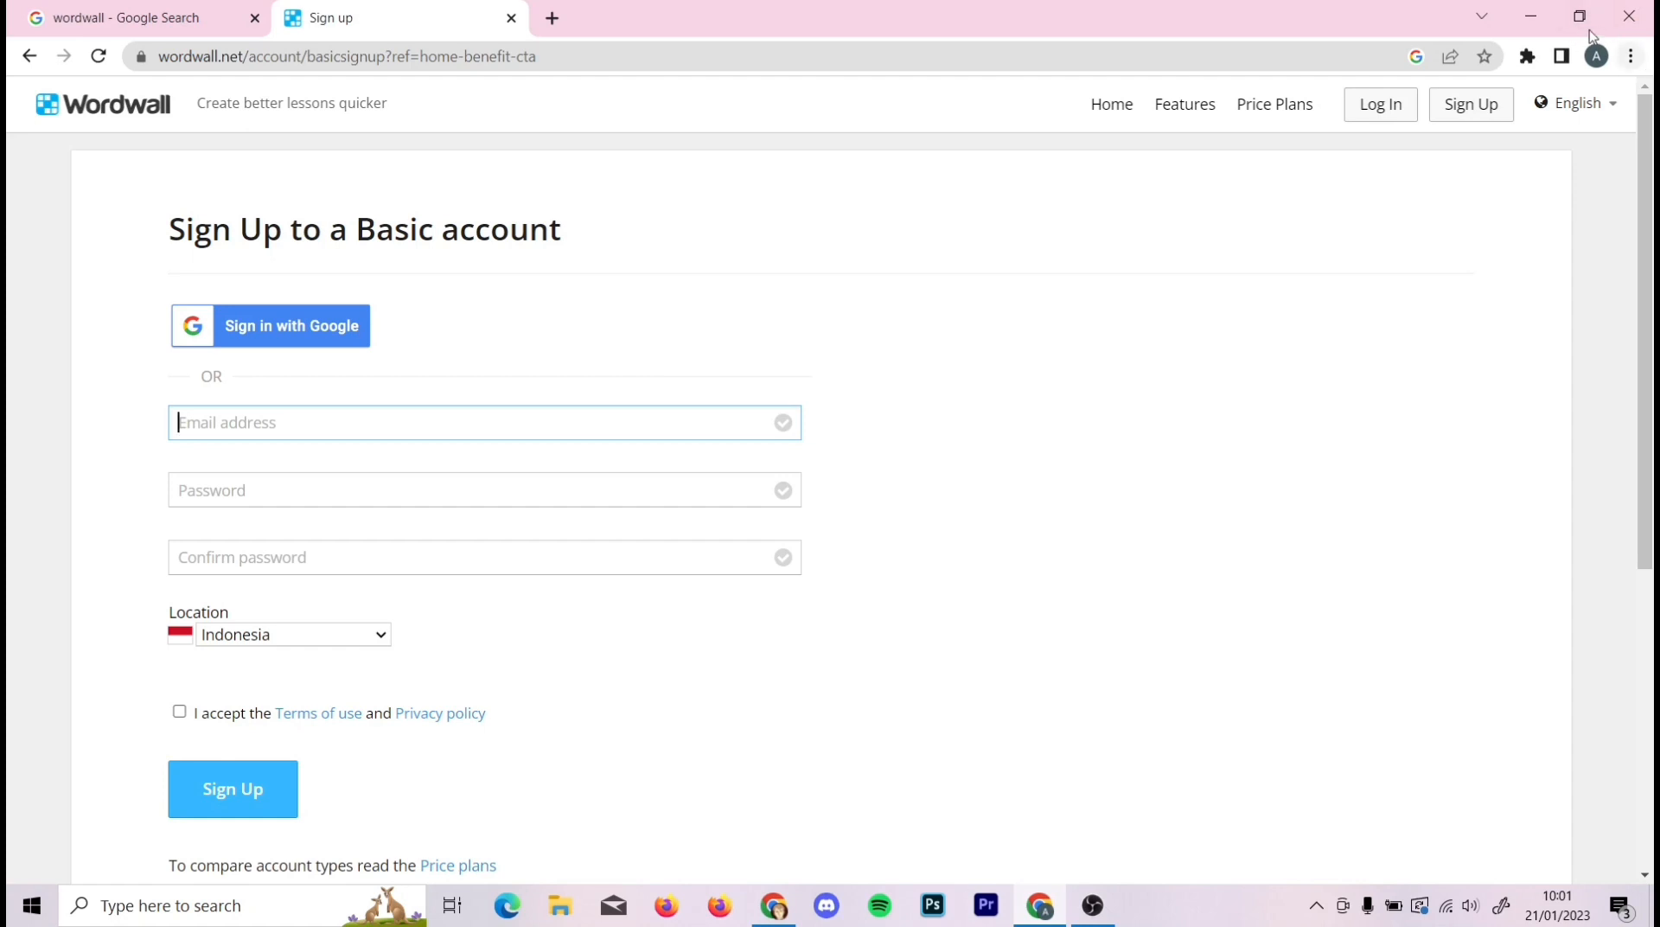
- Sign in with the Google account, dismiss the offer to restore the auto-saved activity, and start creating a new activity
left_click(264, 339)
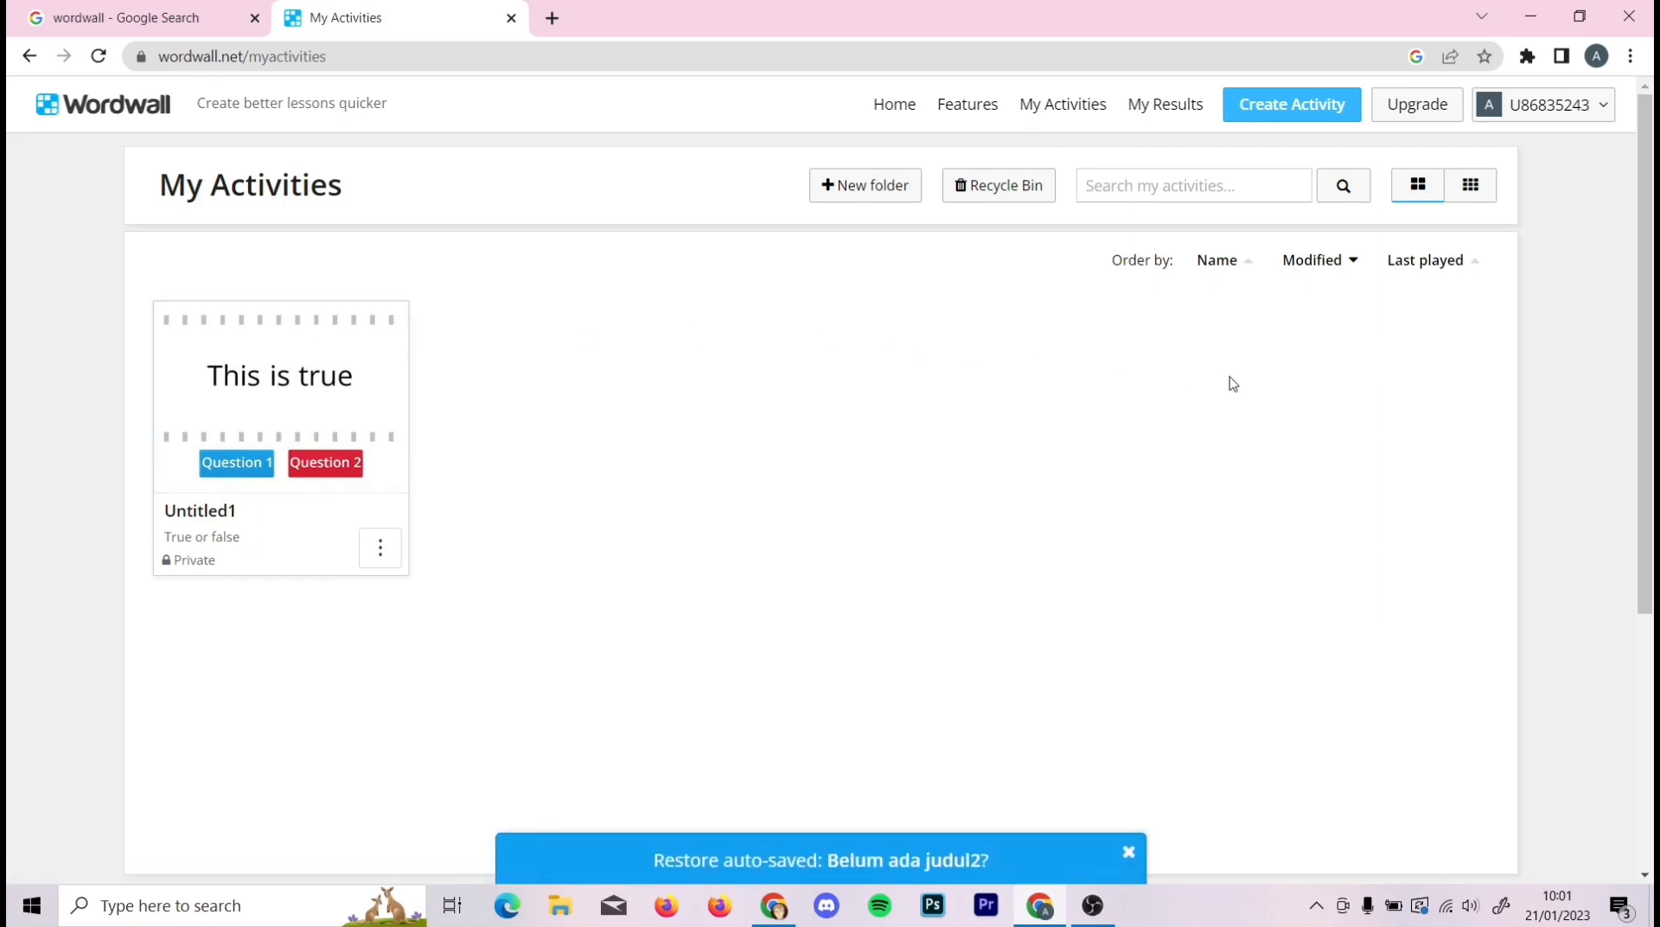
left_click(1128, 853)
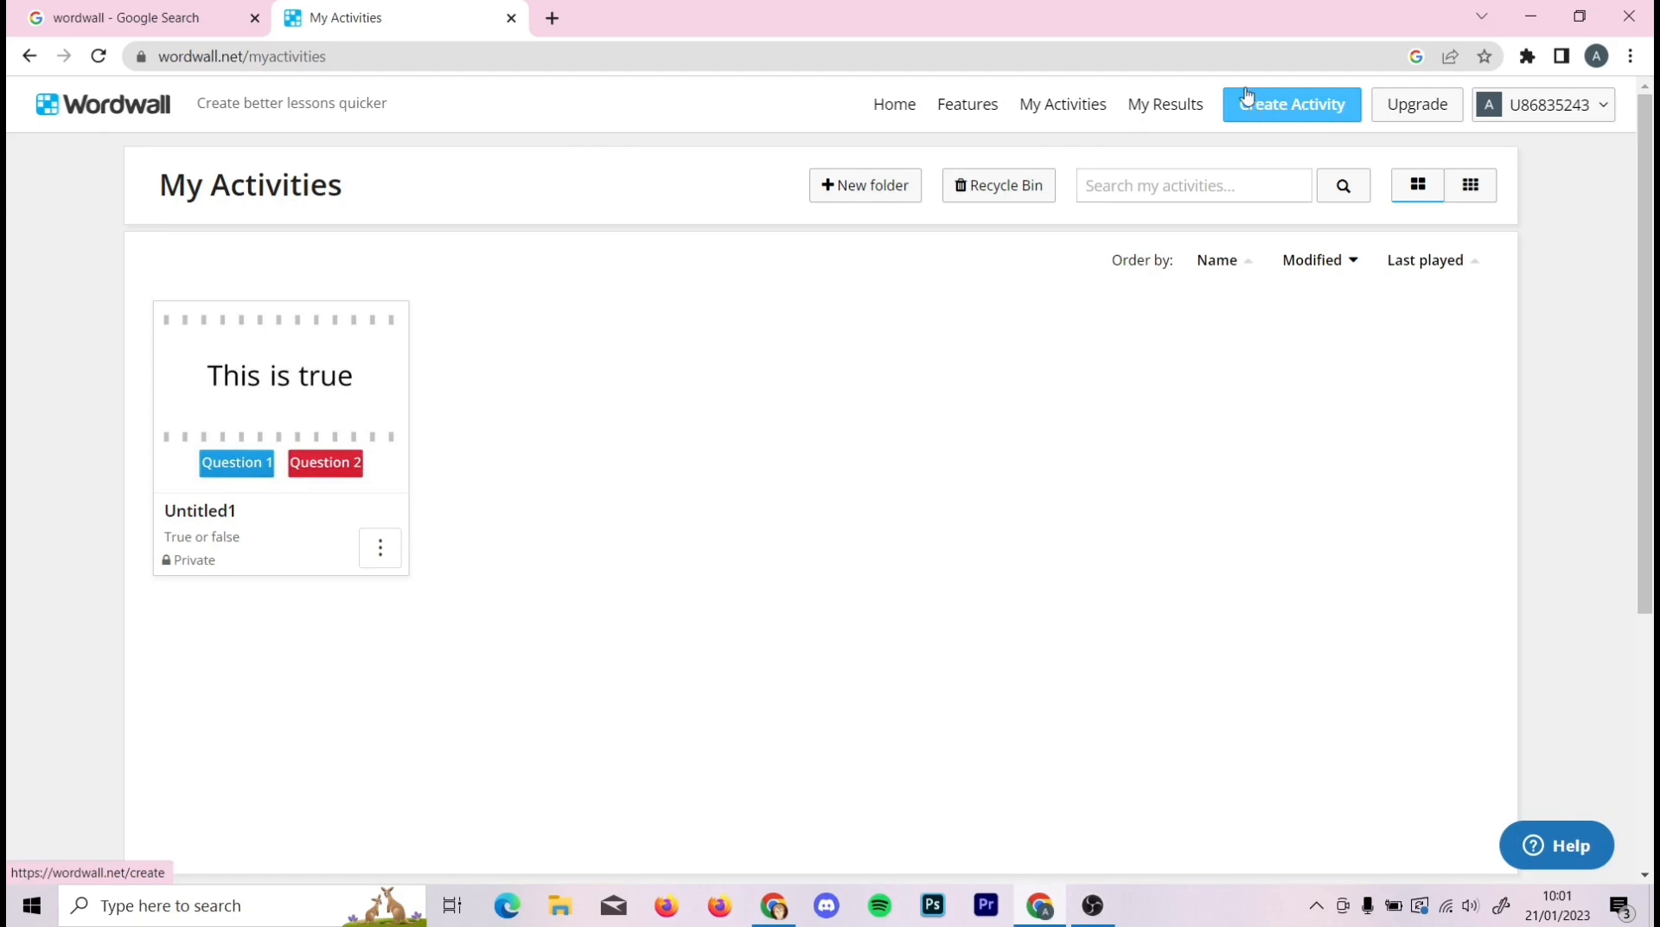
left_click(1292, 115)
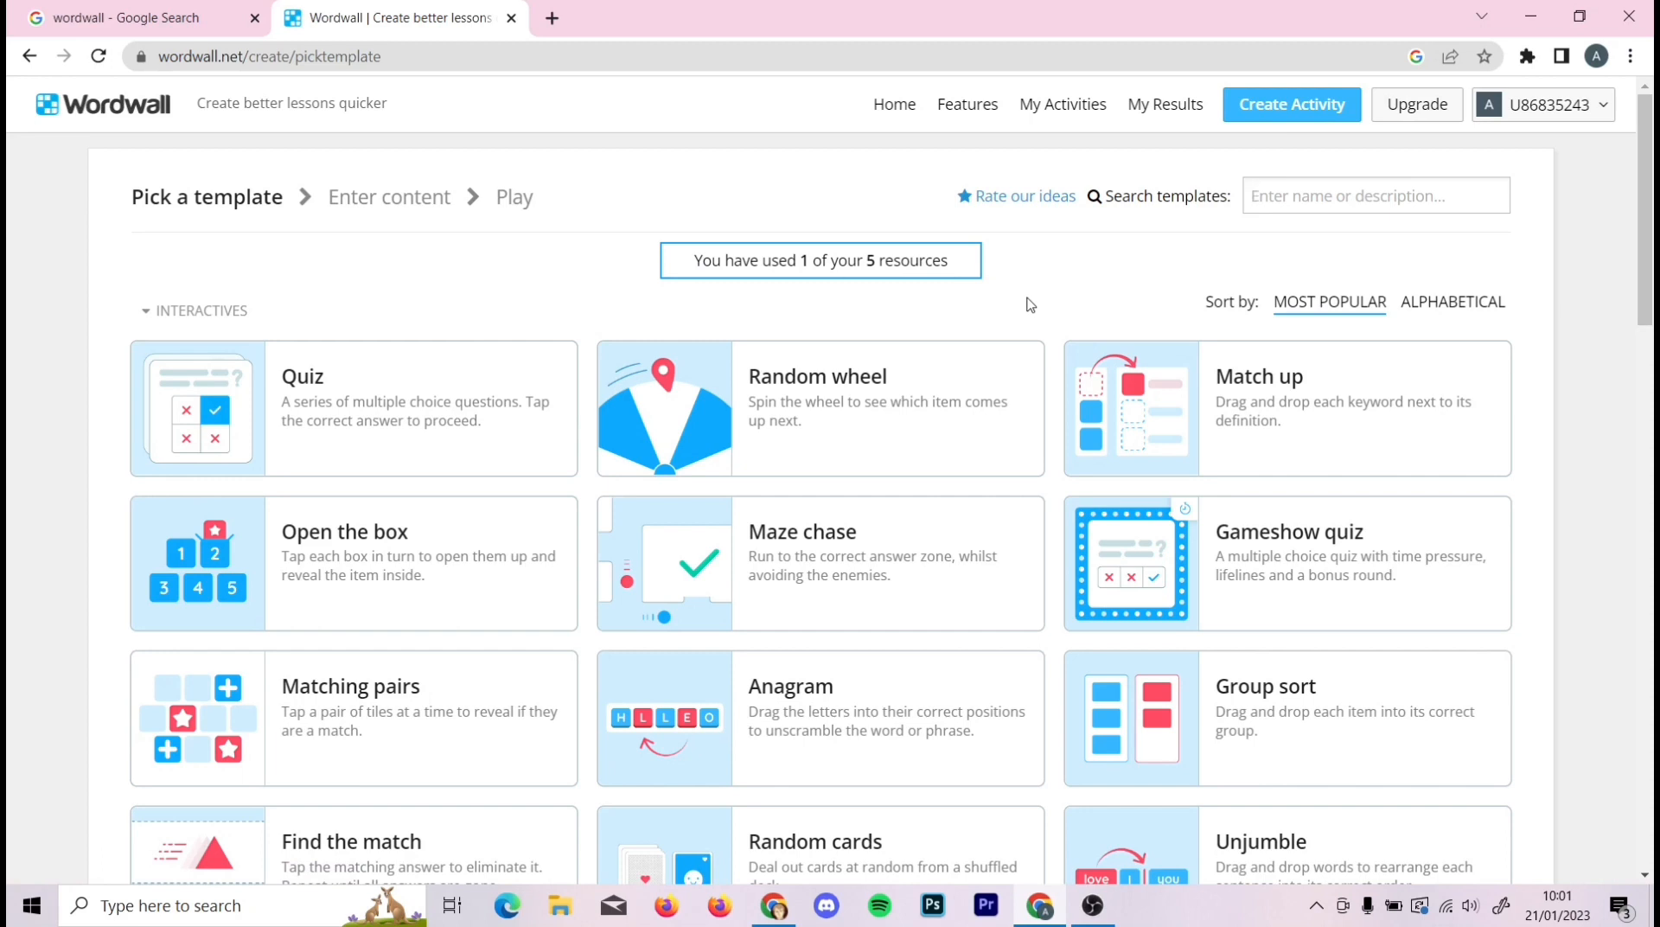
- Look through the available interactive templates and the Pro templates on the template selection page
scroll(1029, 304, "down", 1)
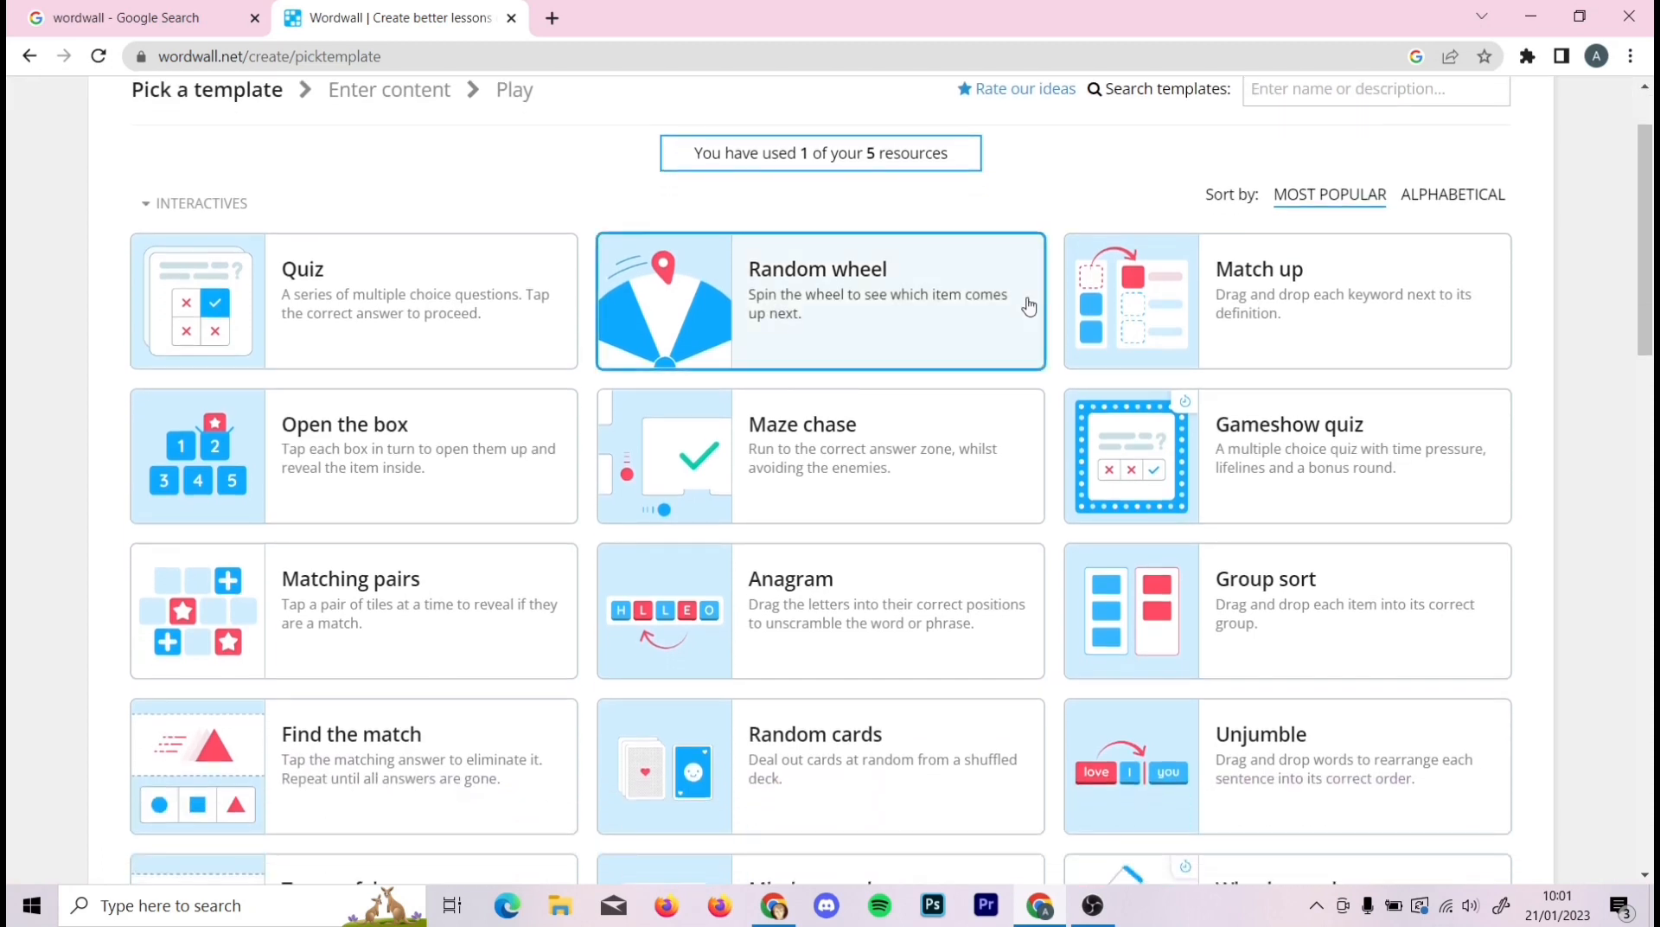
scroll(1028, 304, "down", 1)
scroll(1028, 304, "down", 1)
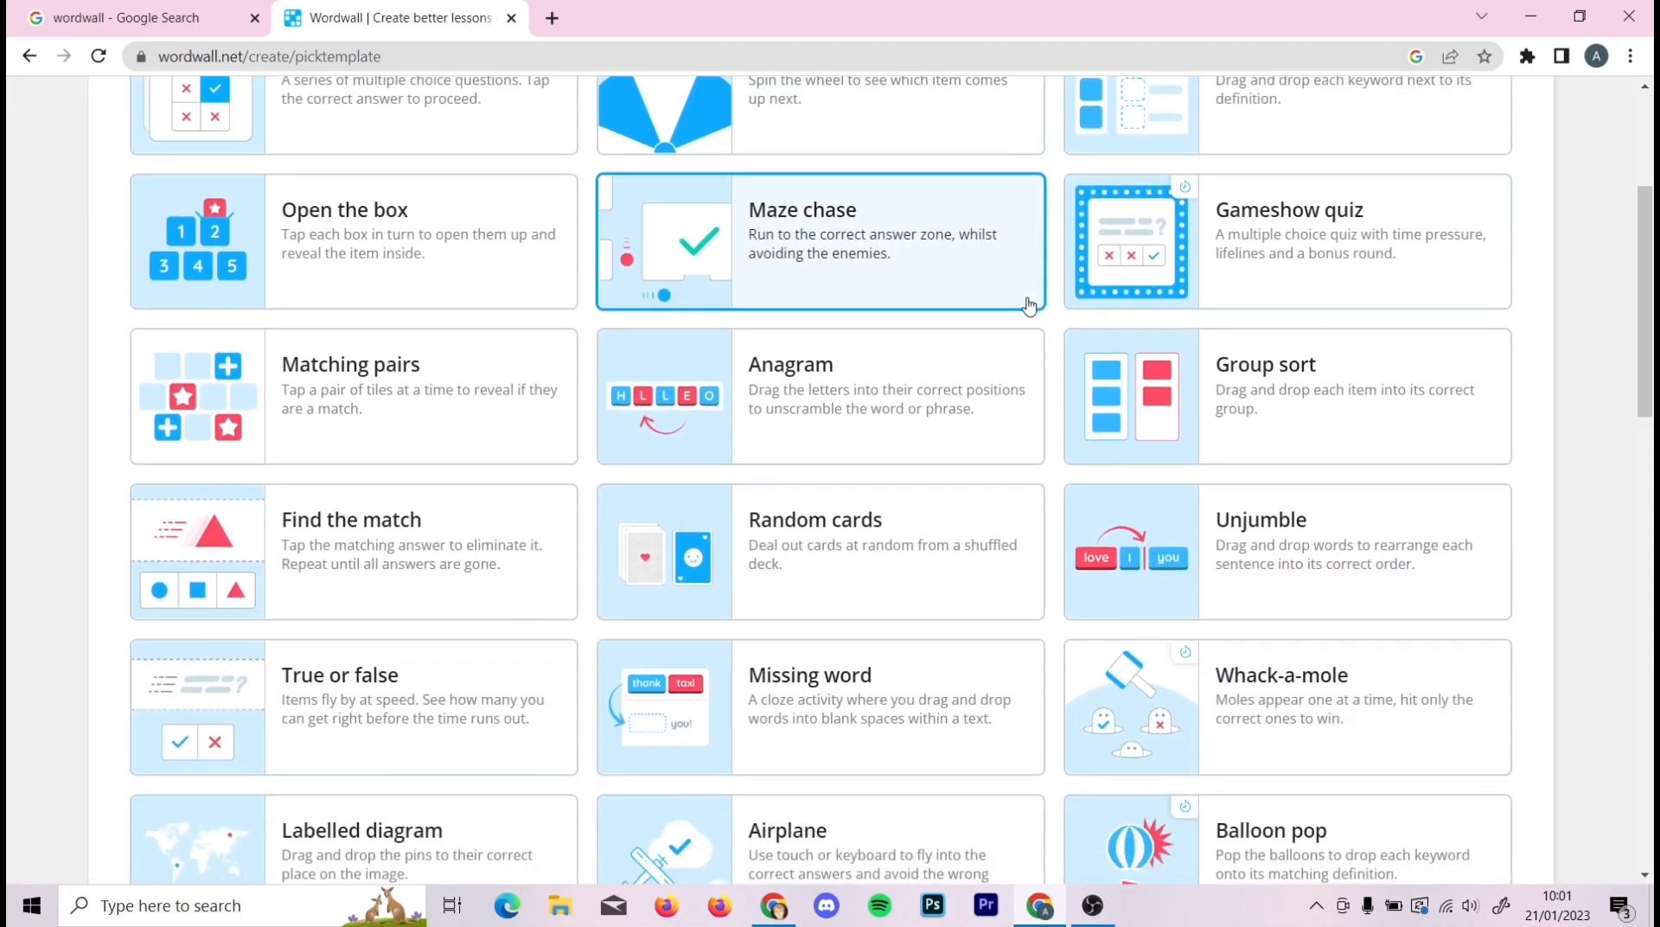
scroll(1029, 304, "down", 1)
scroll(1028, 304, "down", 1)
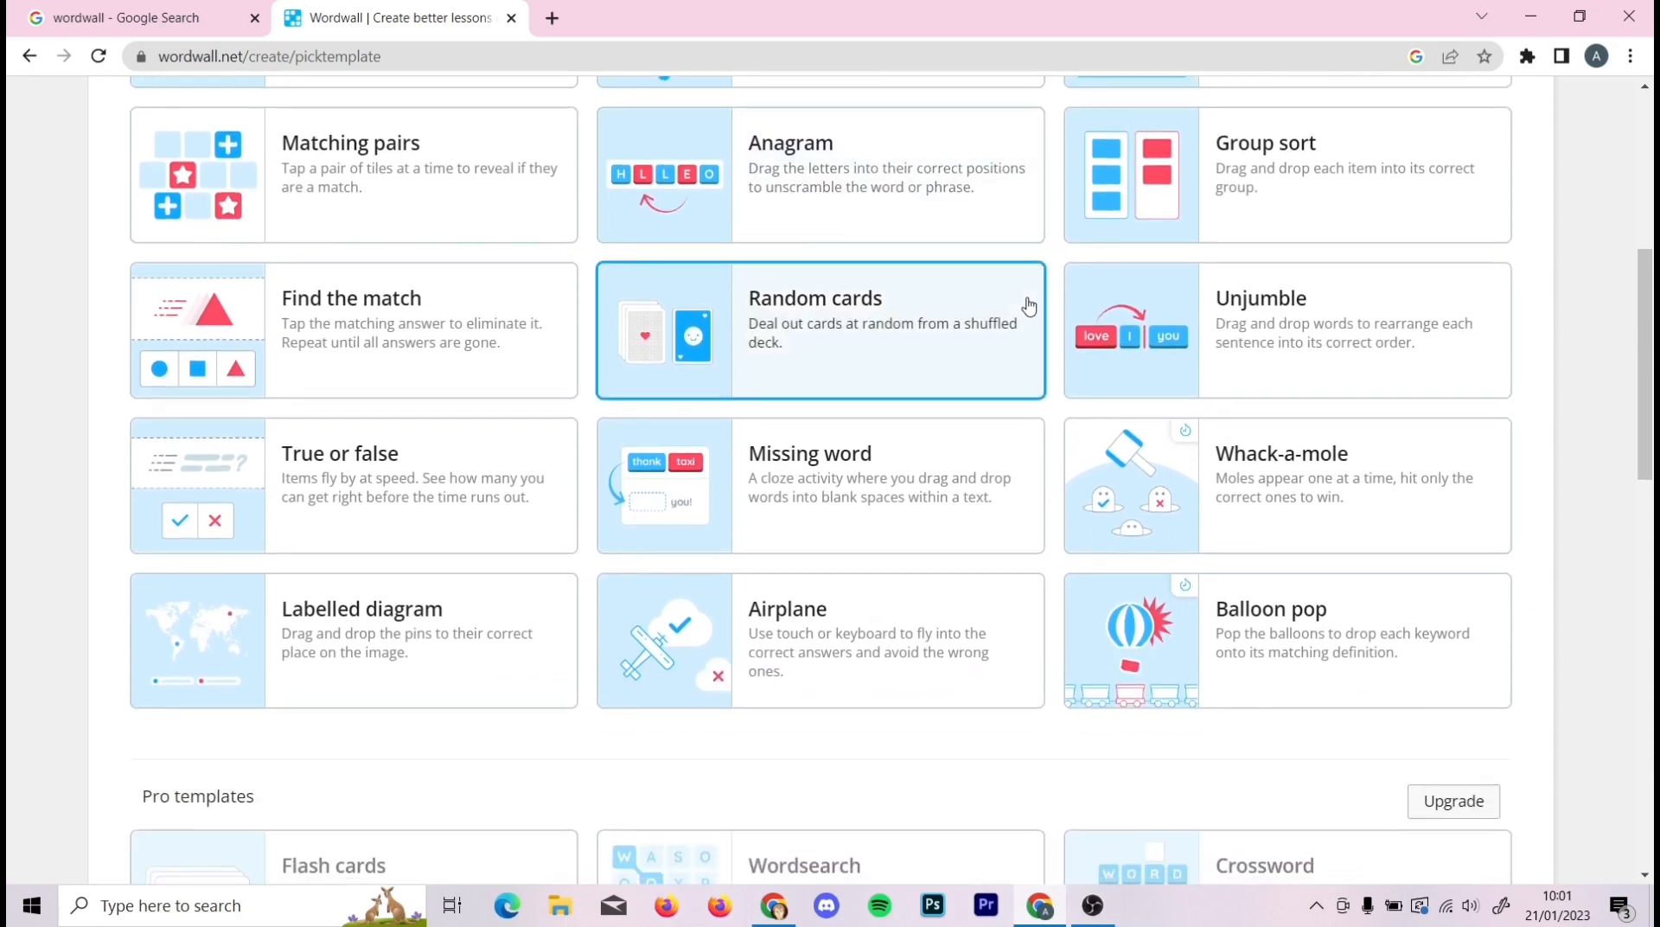
scroll(1029, 304, "down", 1)
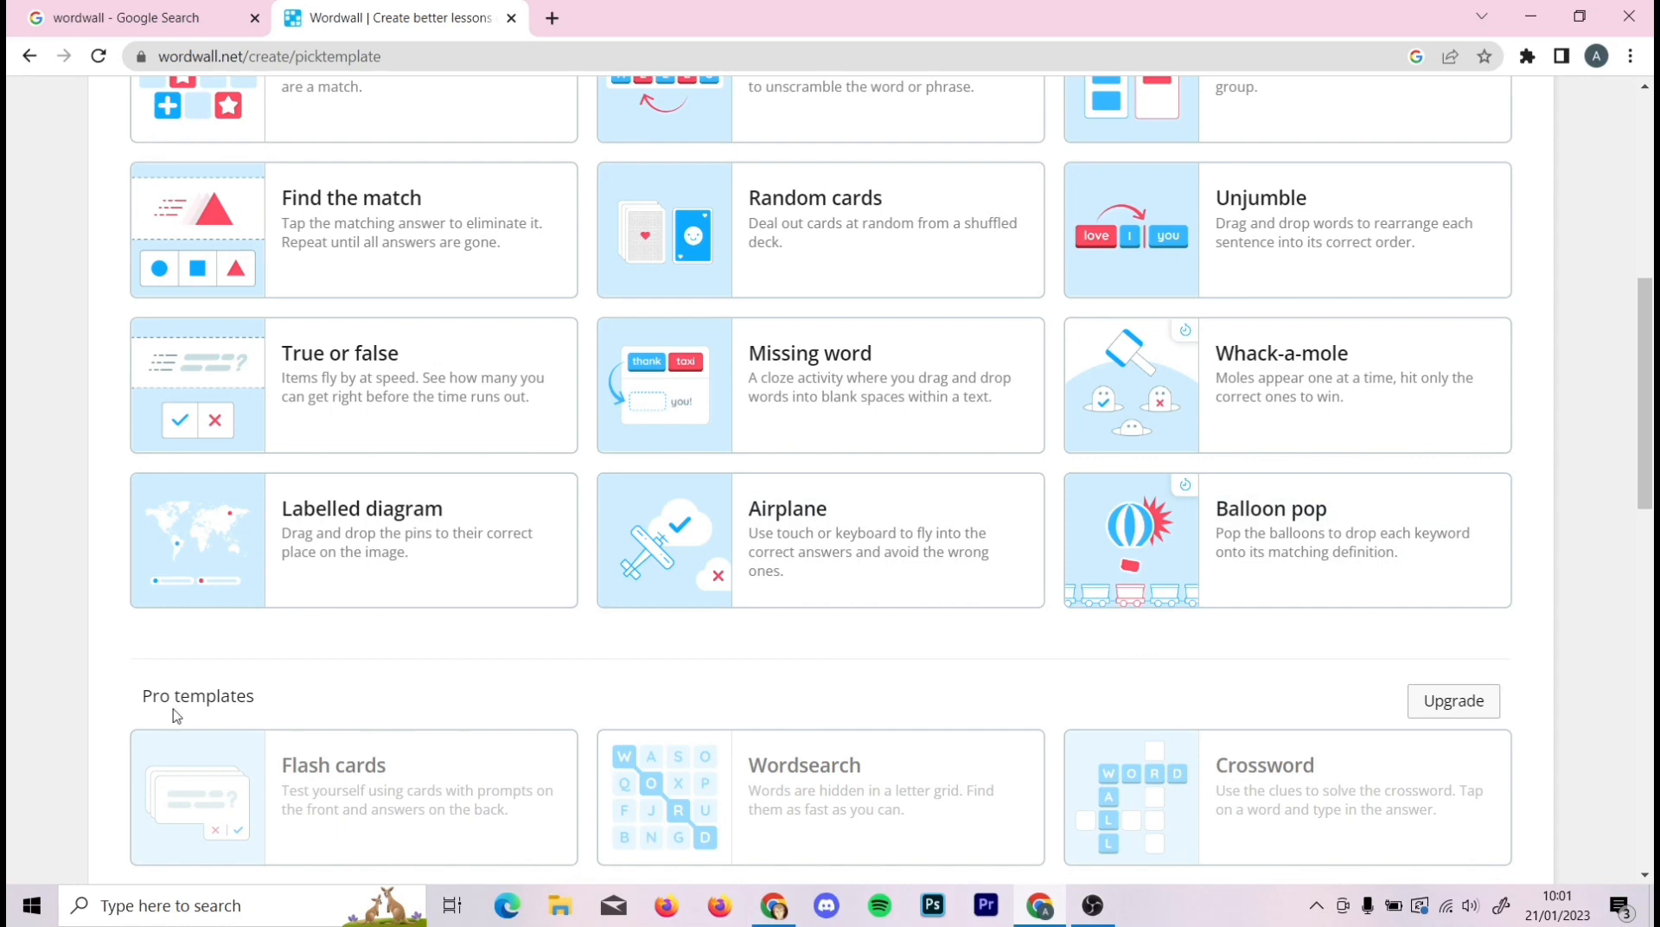
scroll(768, 651, "down", 2)
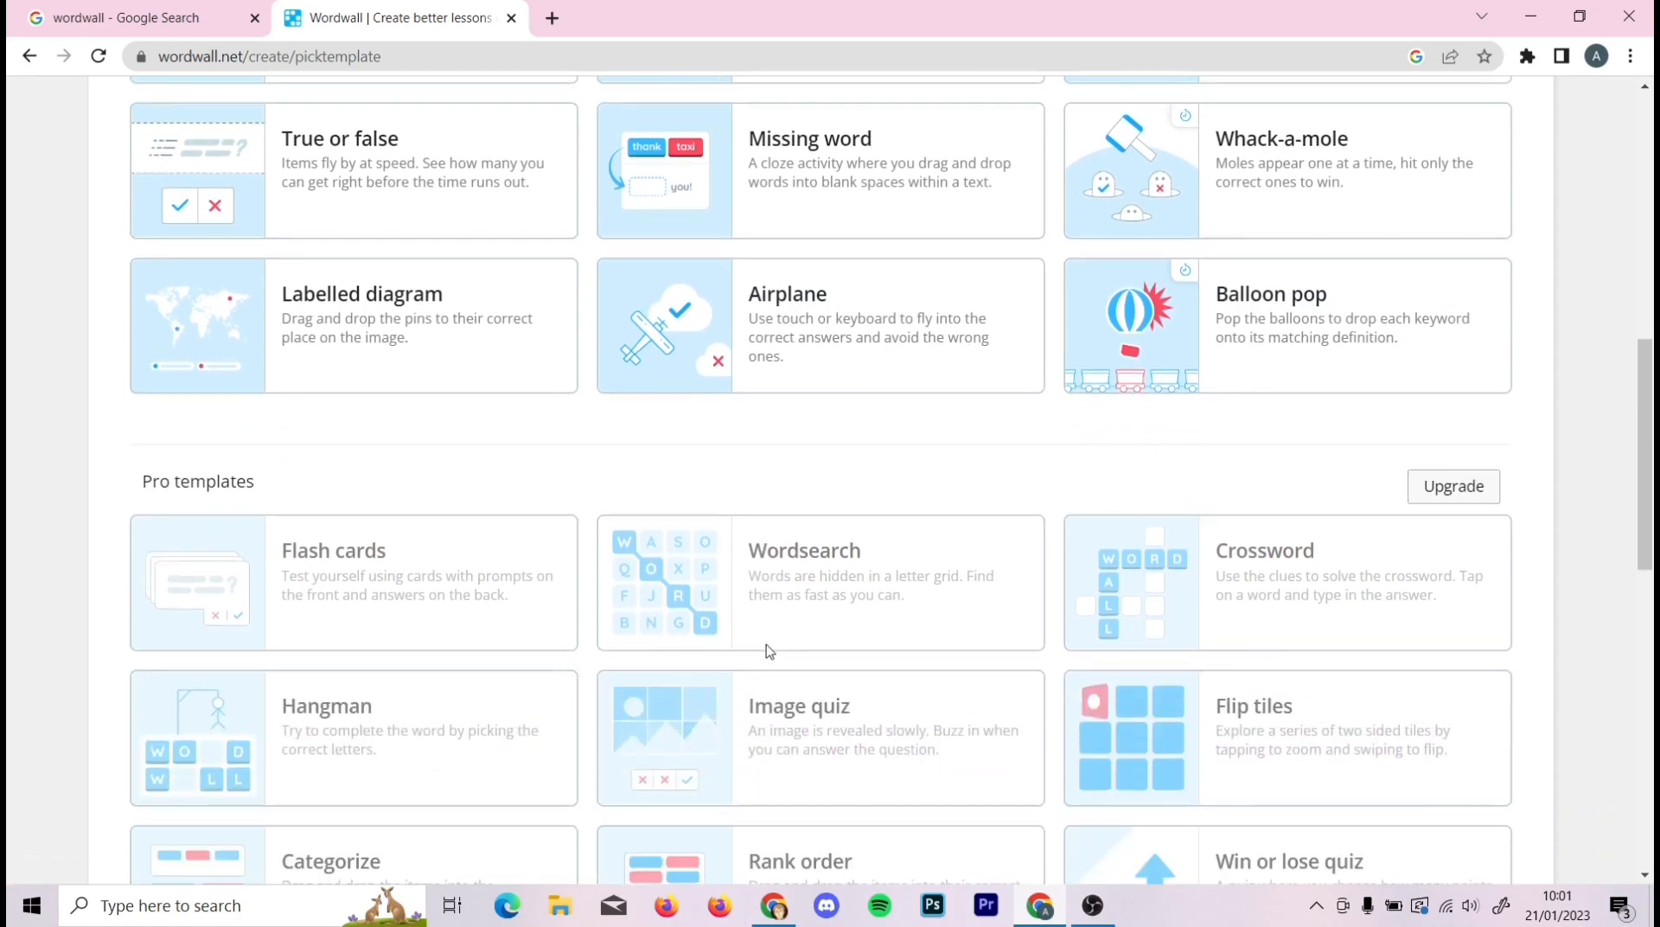
scroll(768, 650, "down", 3)
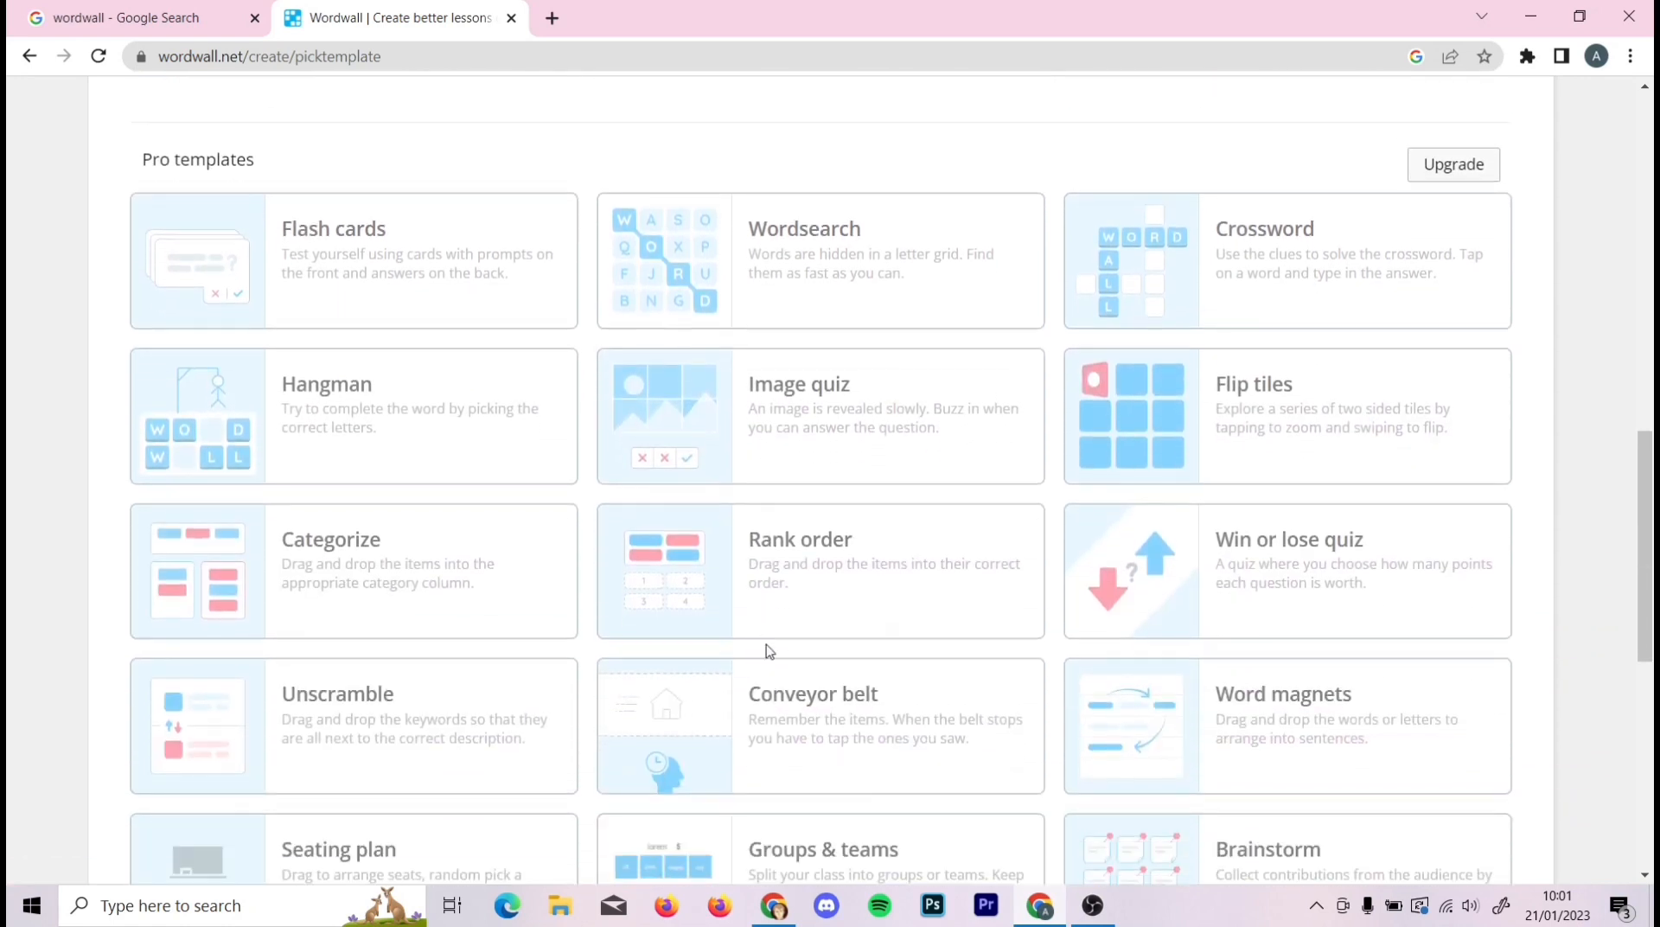
scroll(769, 650, "down", 4)
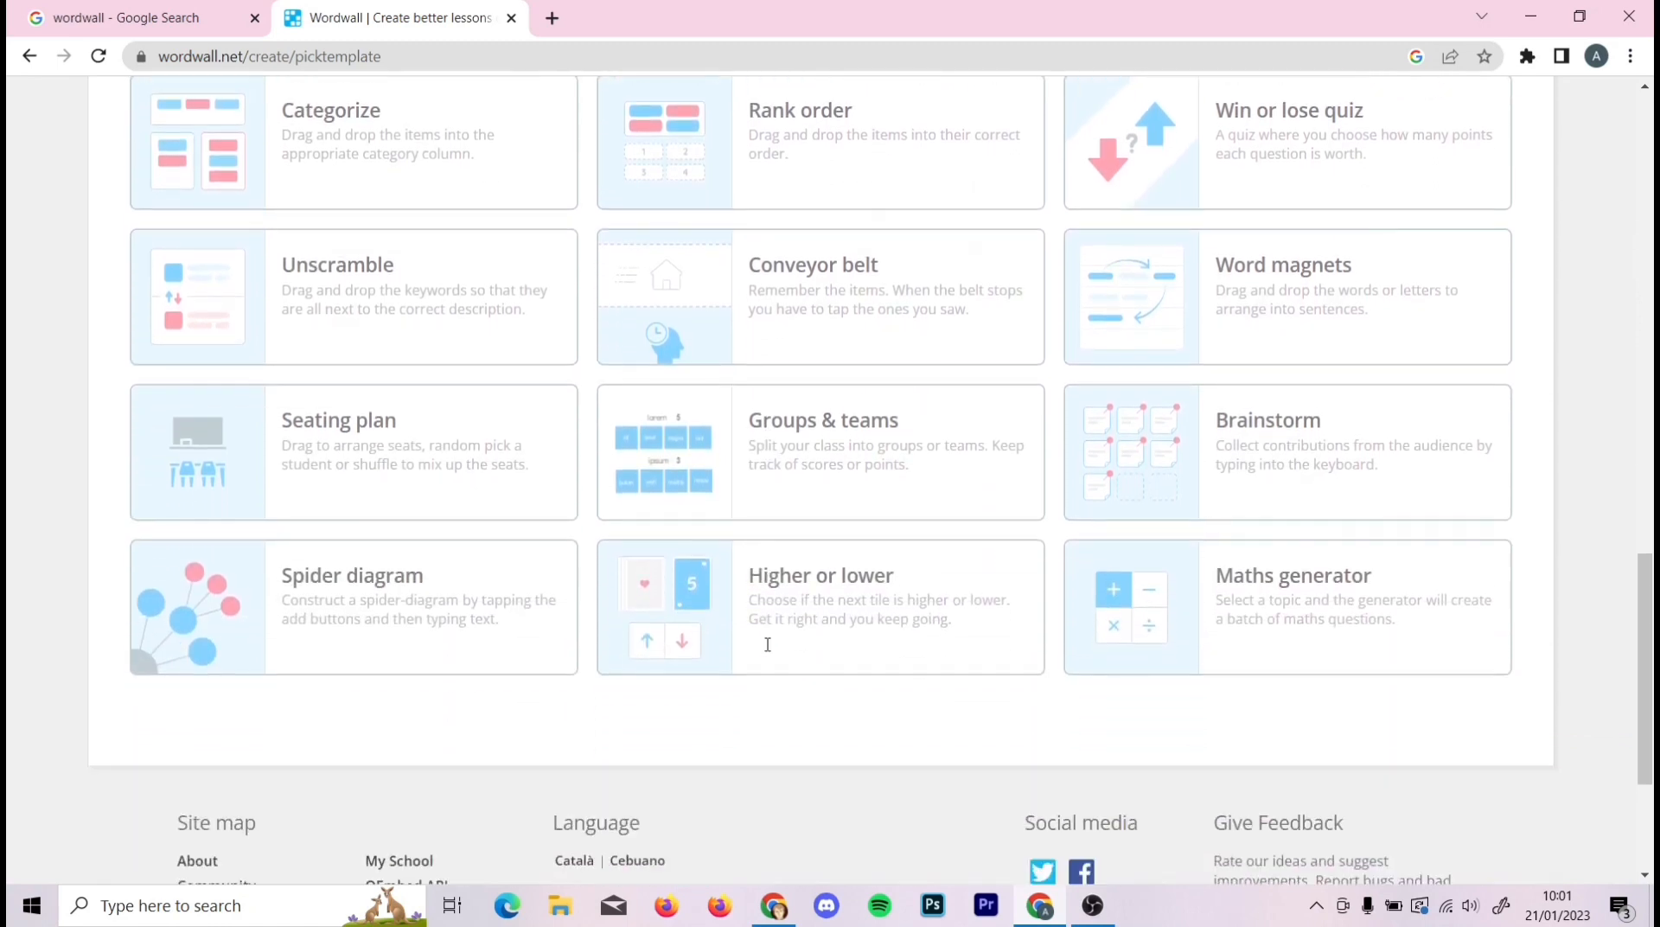
scroll(768, 644, "up", 5)
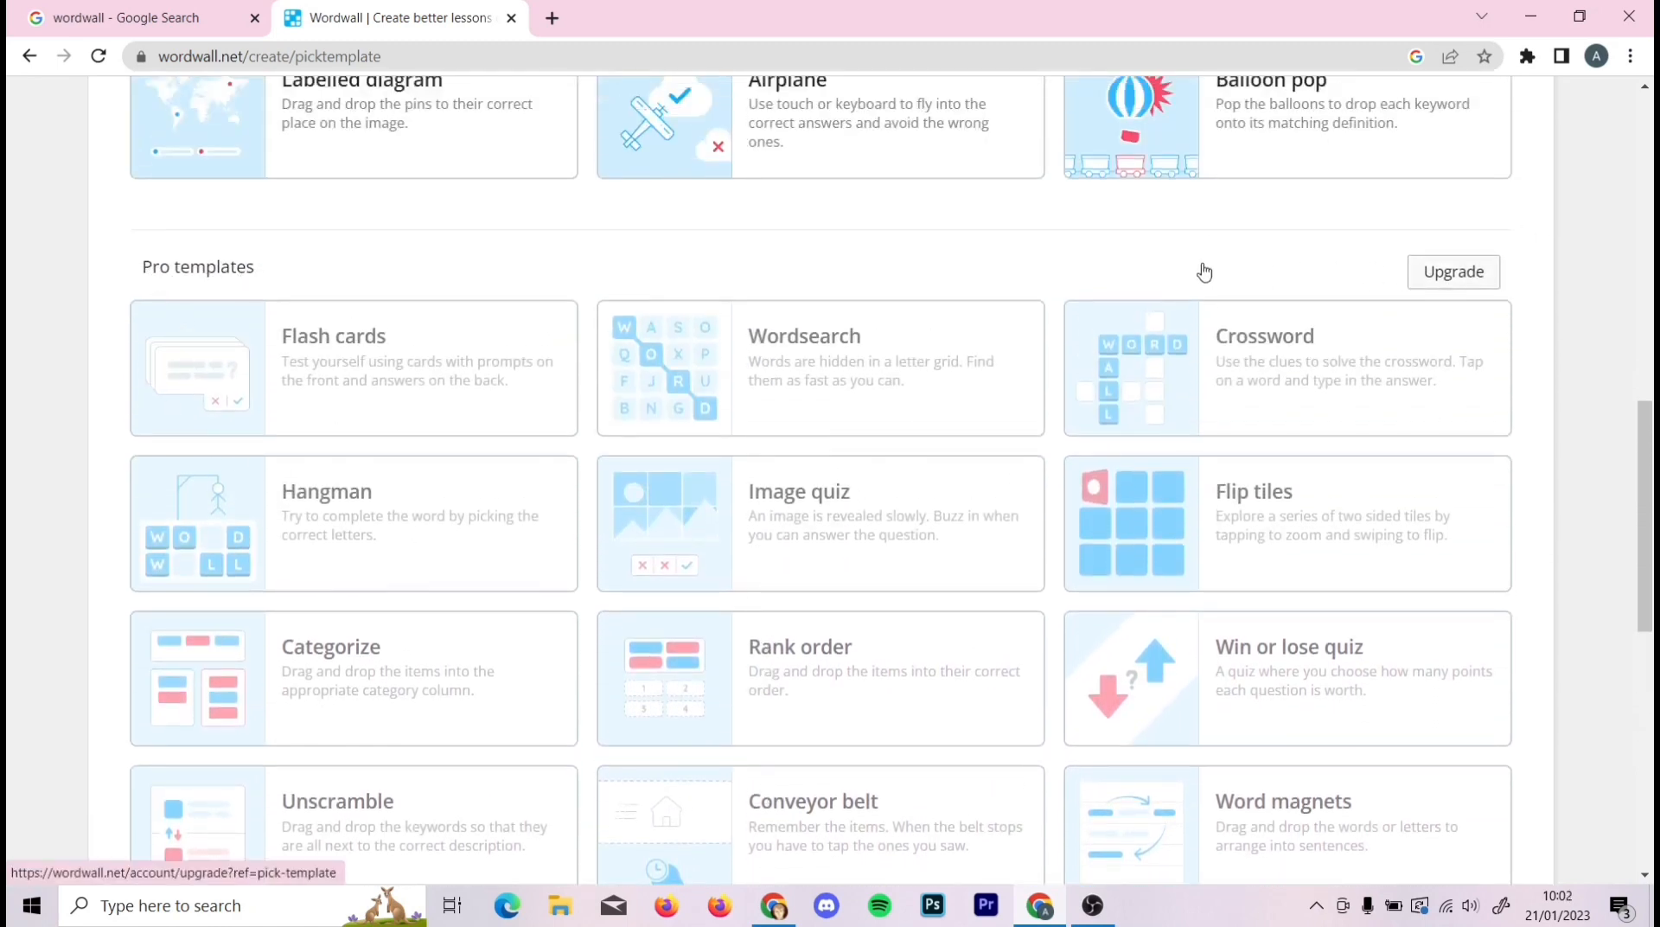
scroll(826, 324, "up", 5)
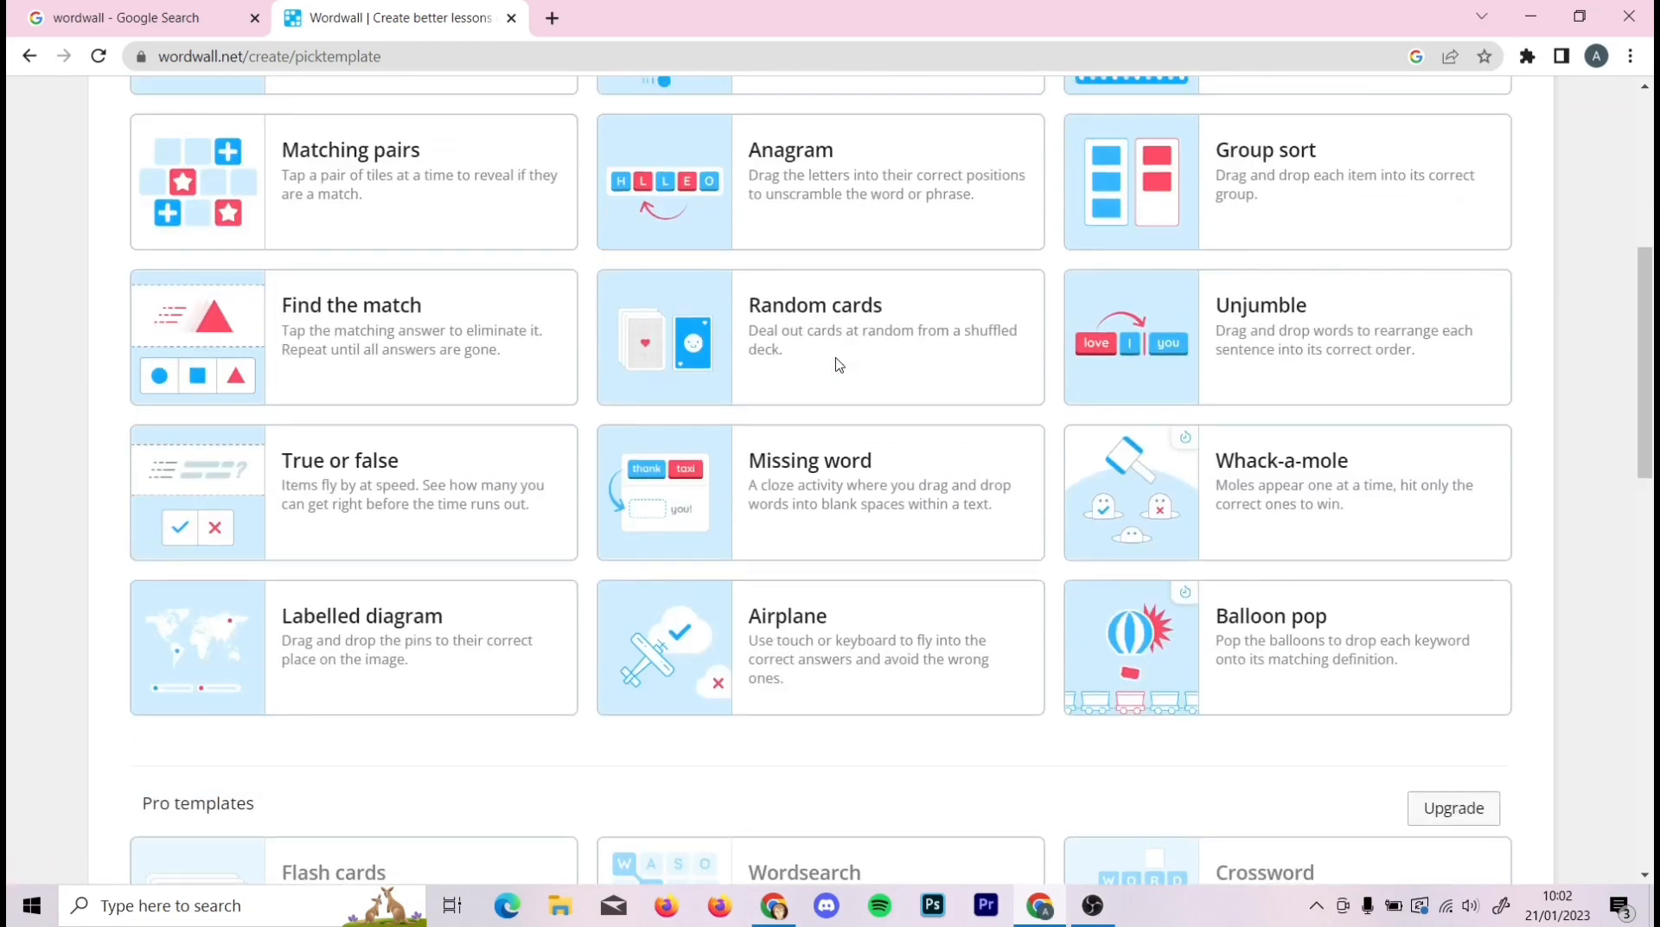
scroll(837, 363, "up", 4)
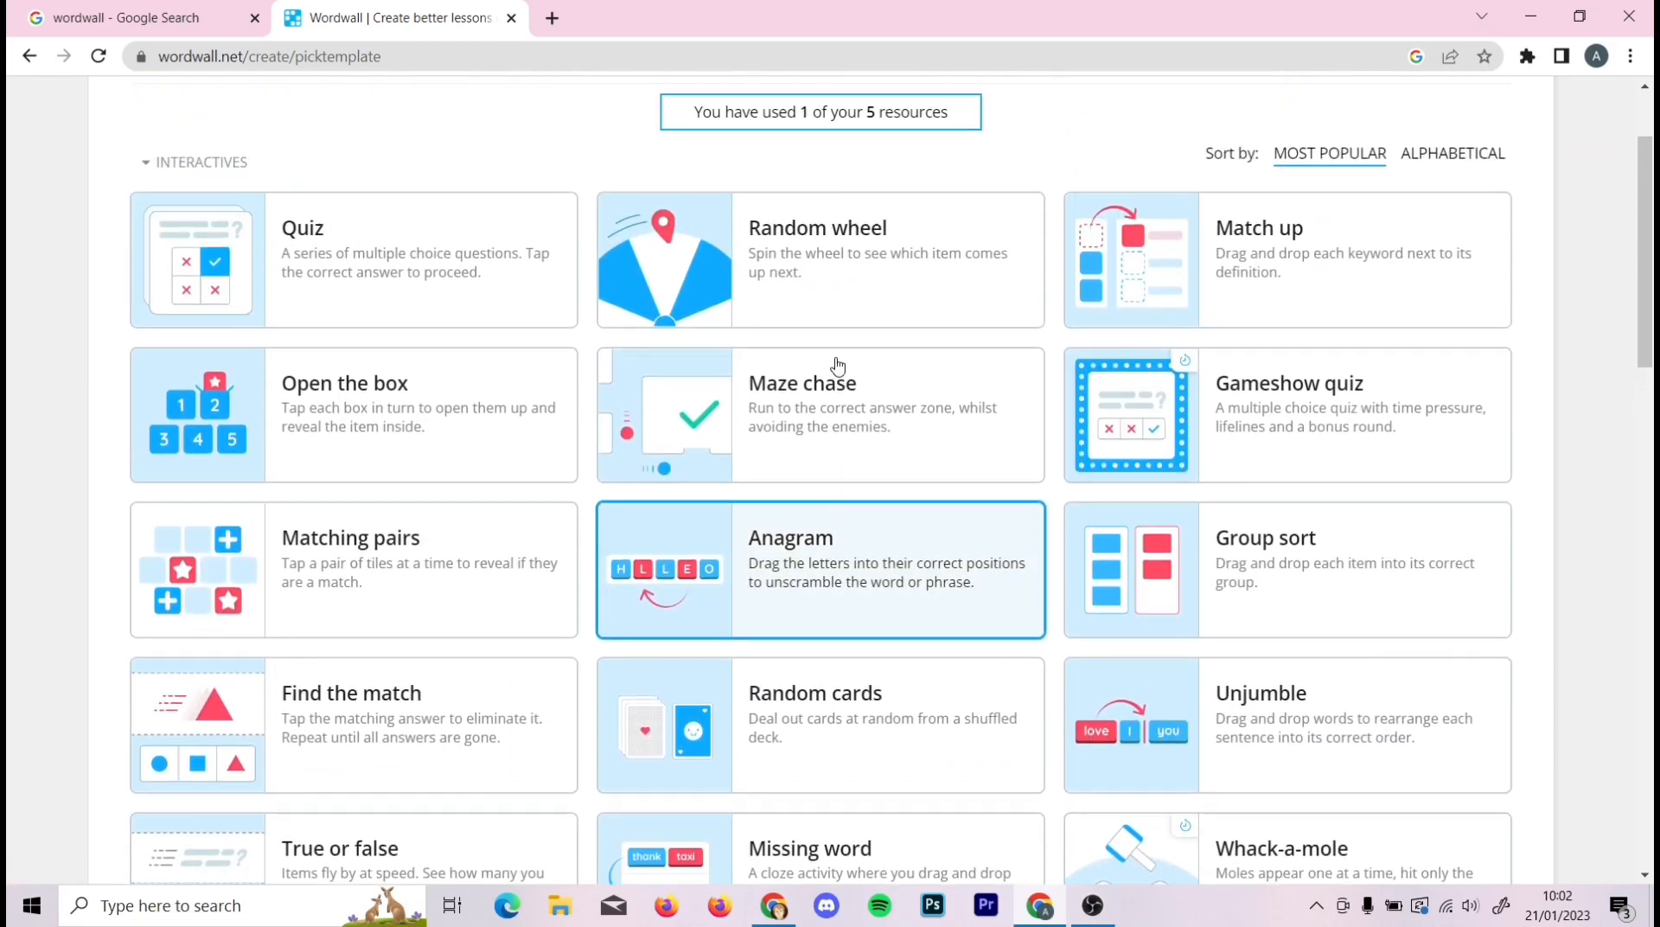
scroll(837, 364, "up", 1)
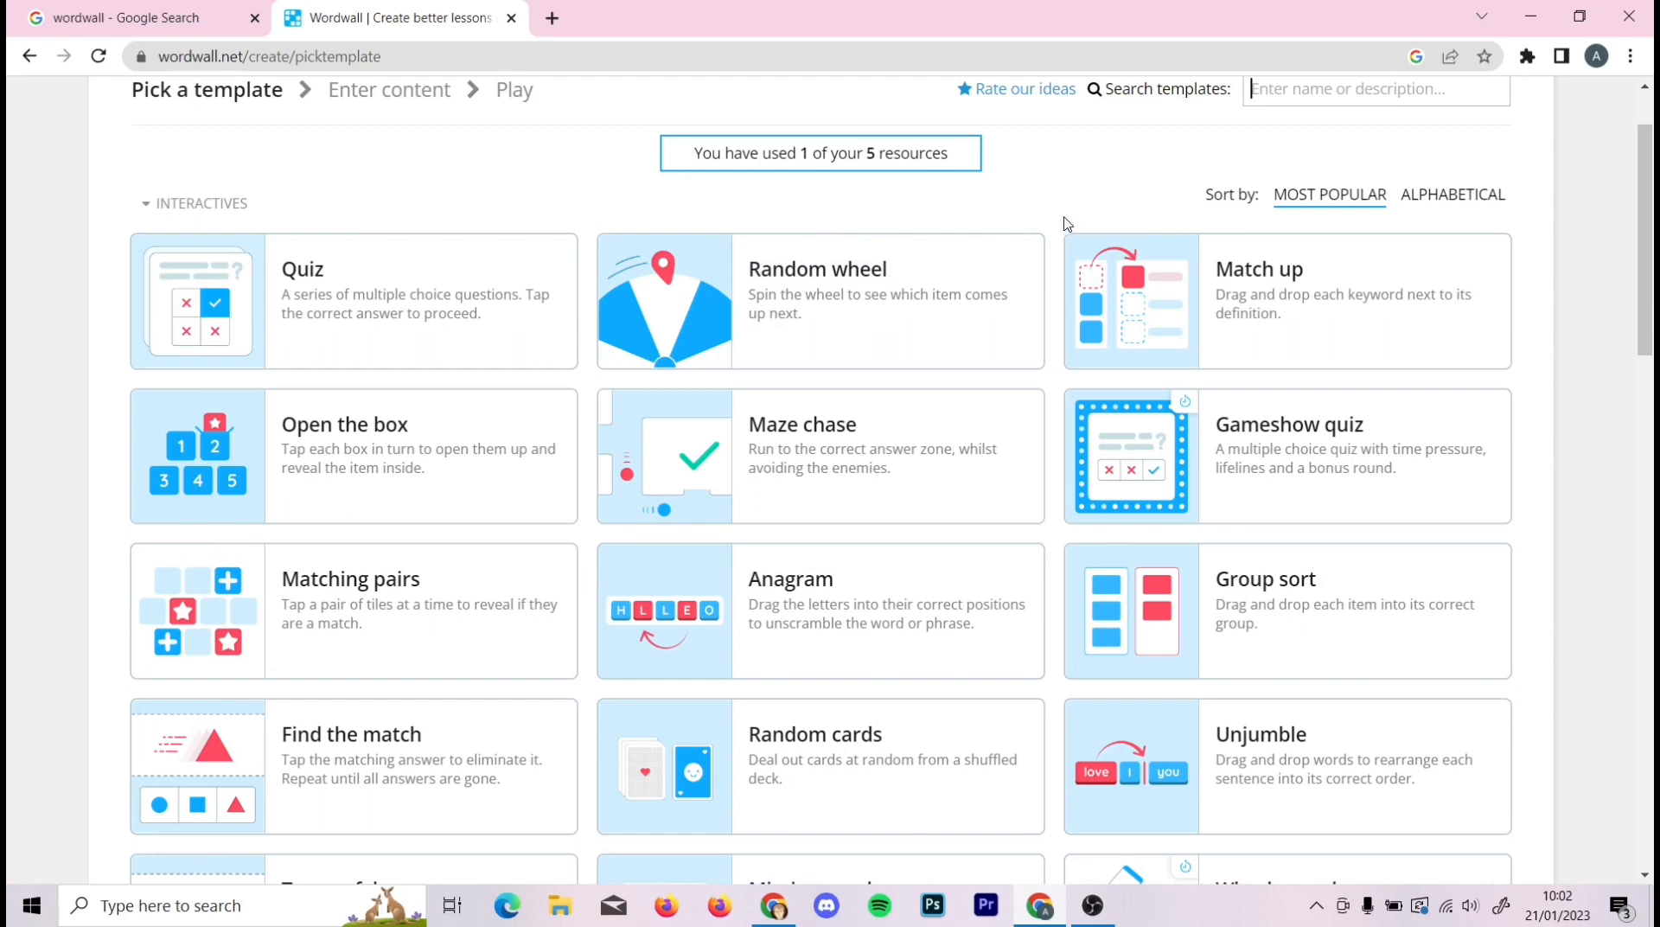
scroll(1059, 223, "down", 1)
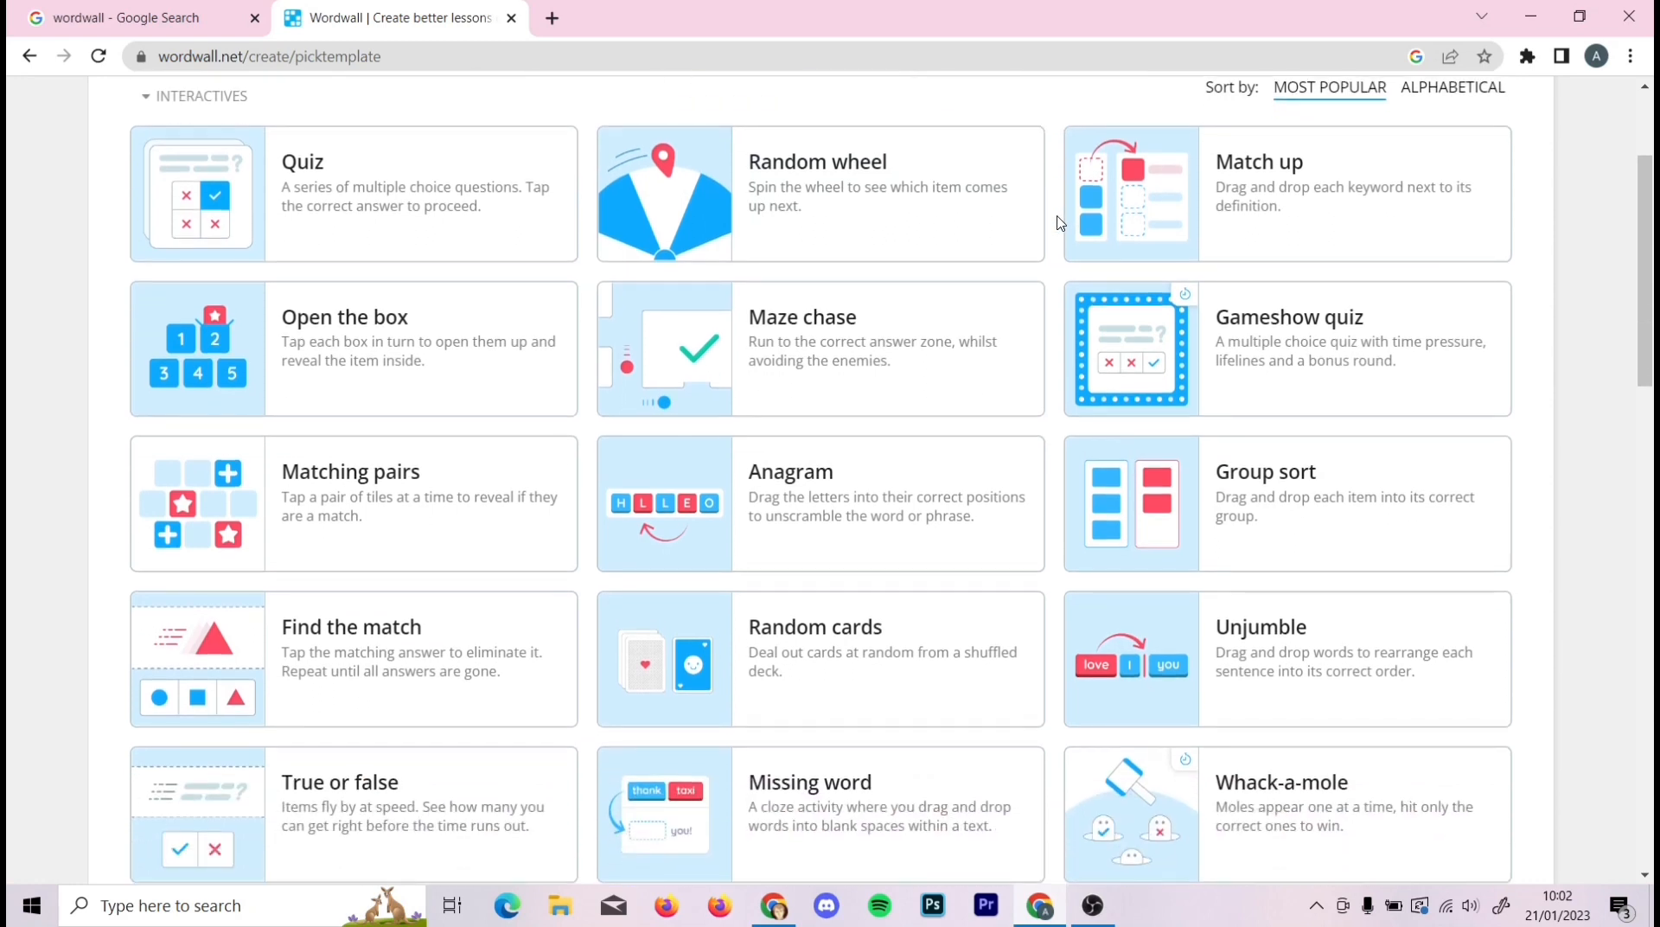
- Choose the Gameshow quiz template and set the activity title to "Pretest"
left_click(1340, 374)
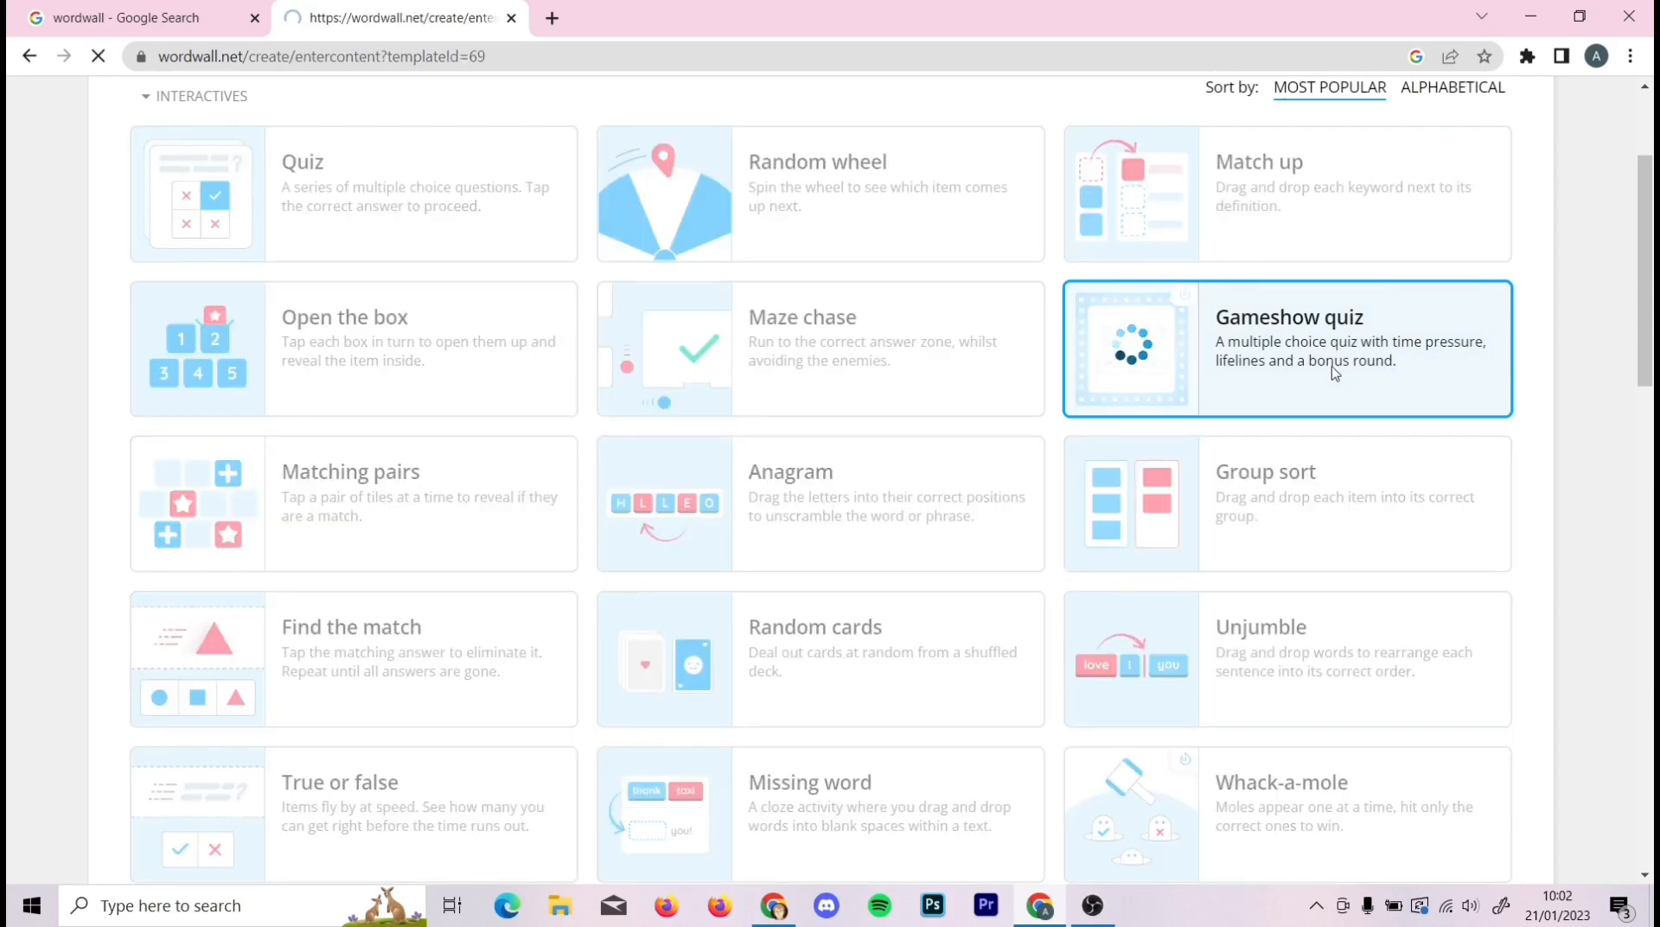
left_click_drag(274, 305, 125, 302)
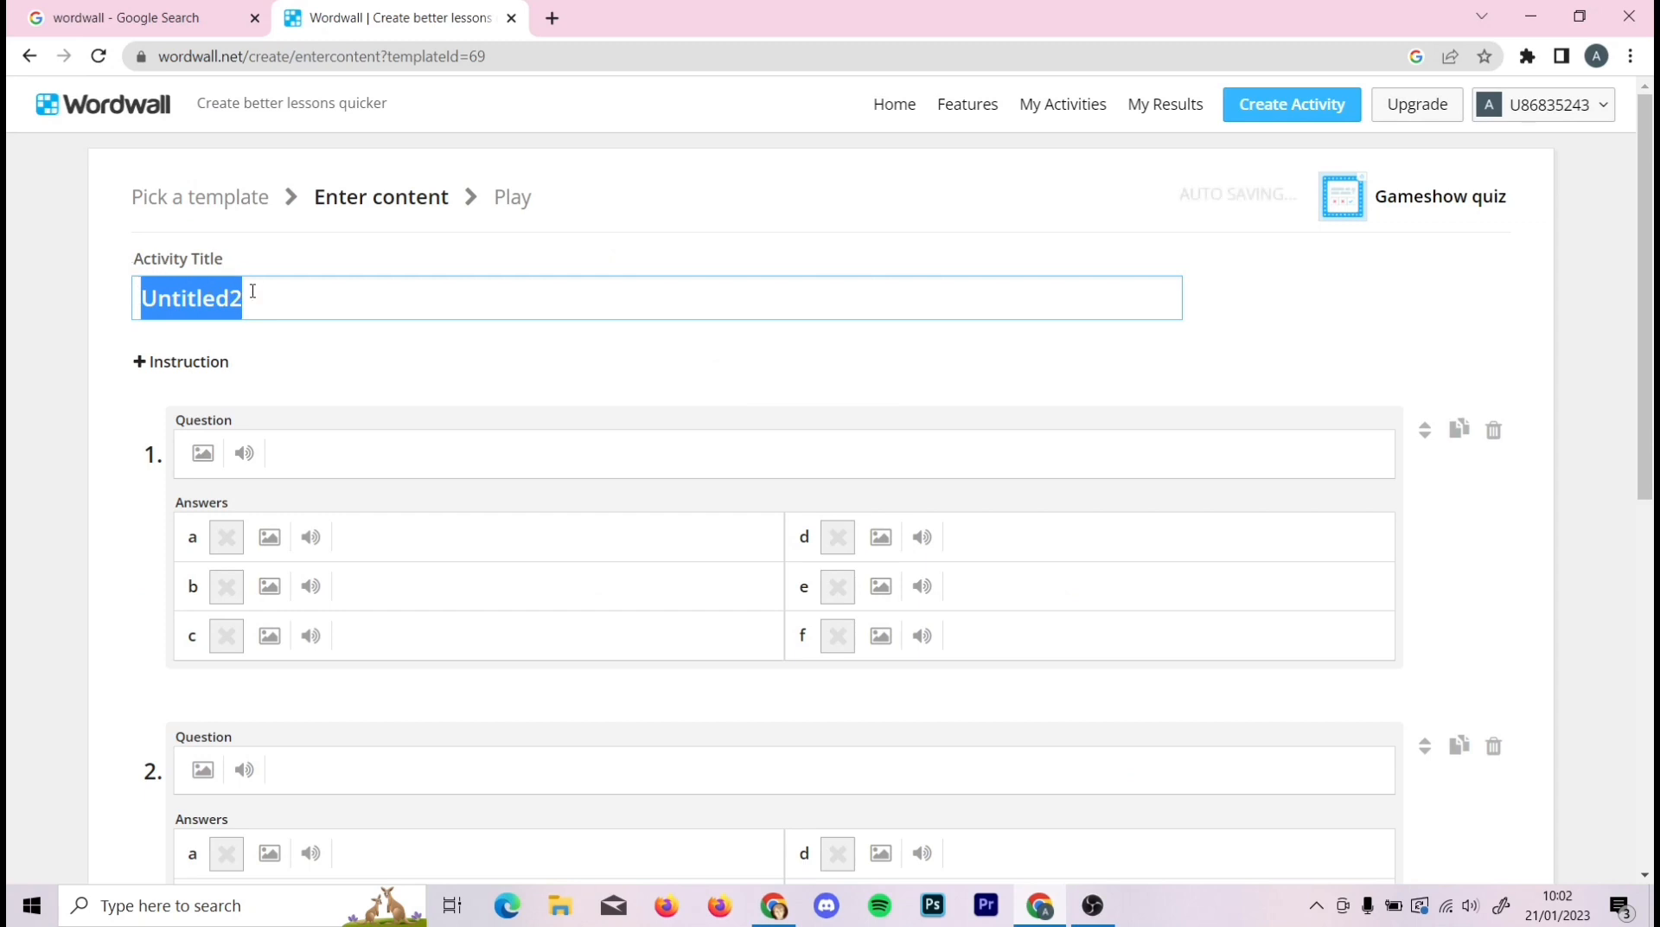
key("Caps_Lock")
type("P")
key("Caps_Lock")
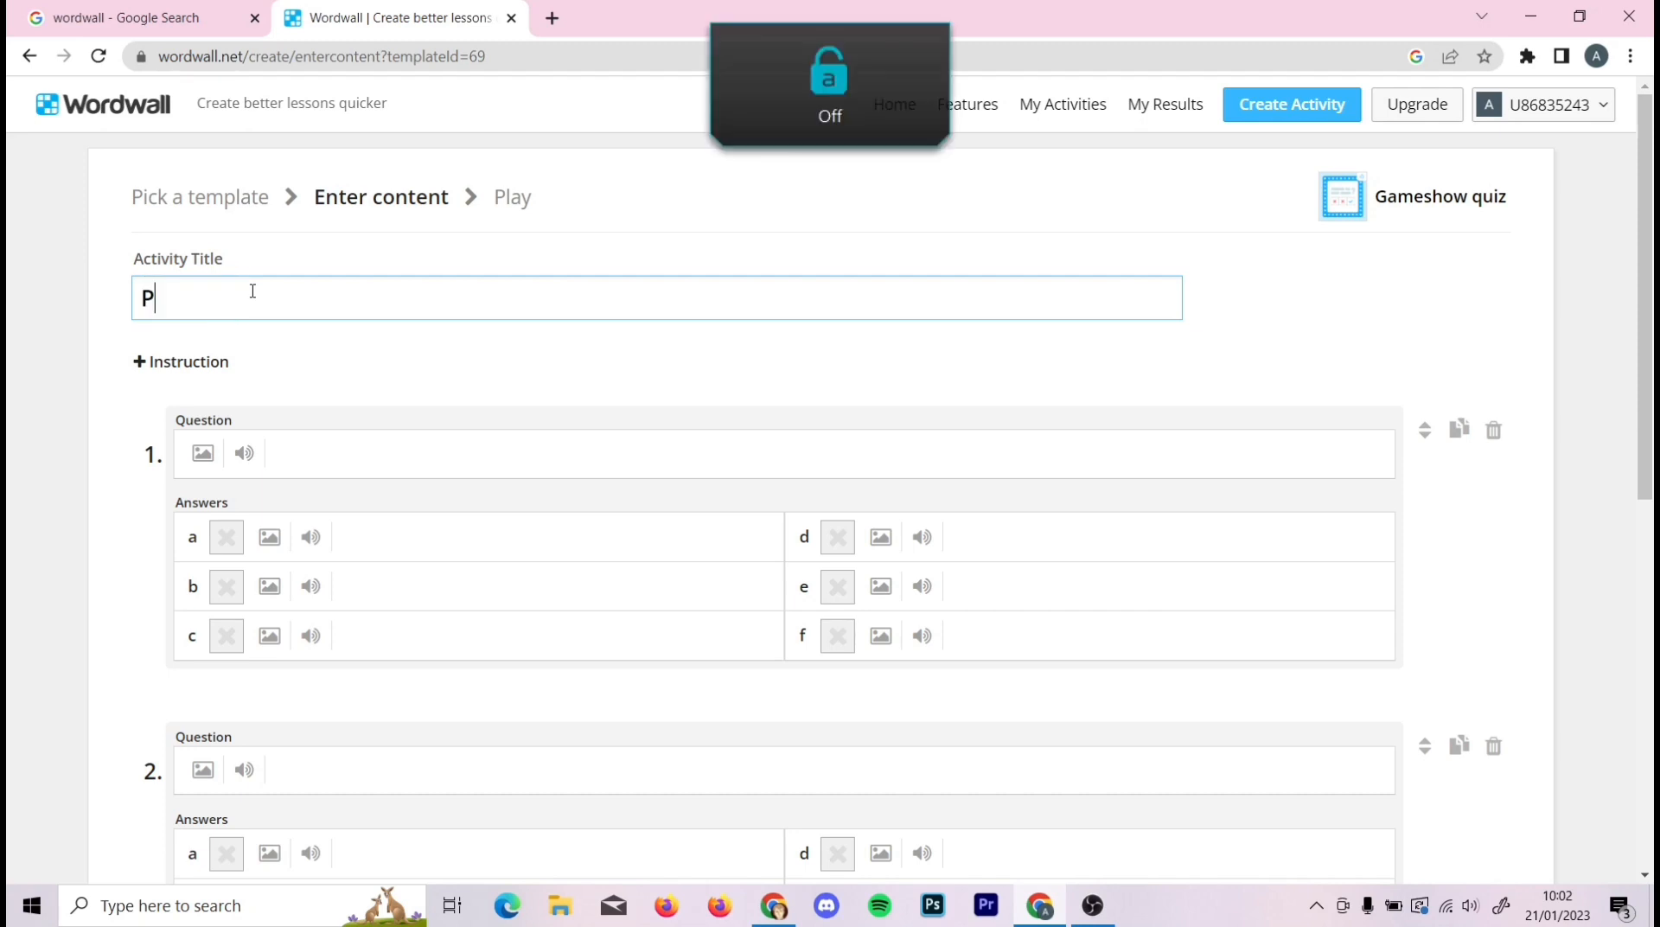
type("retest")
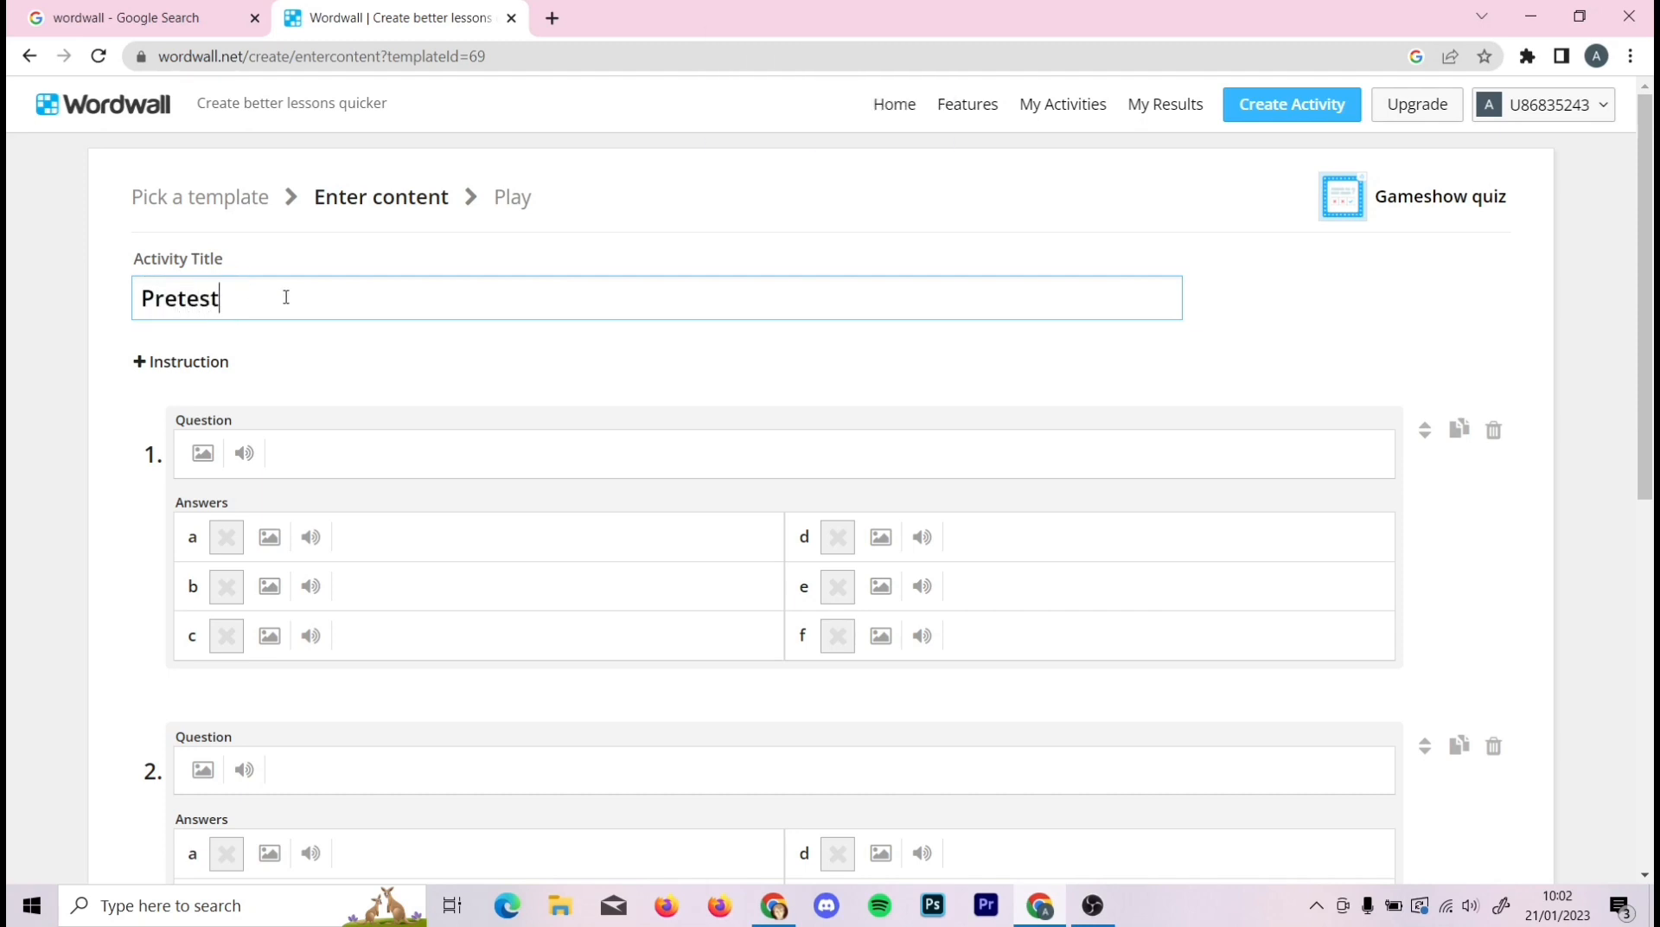
left_click(355, 449)
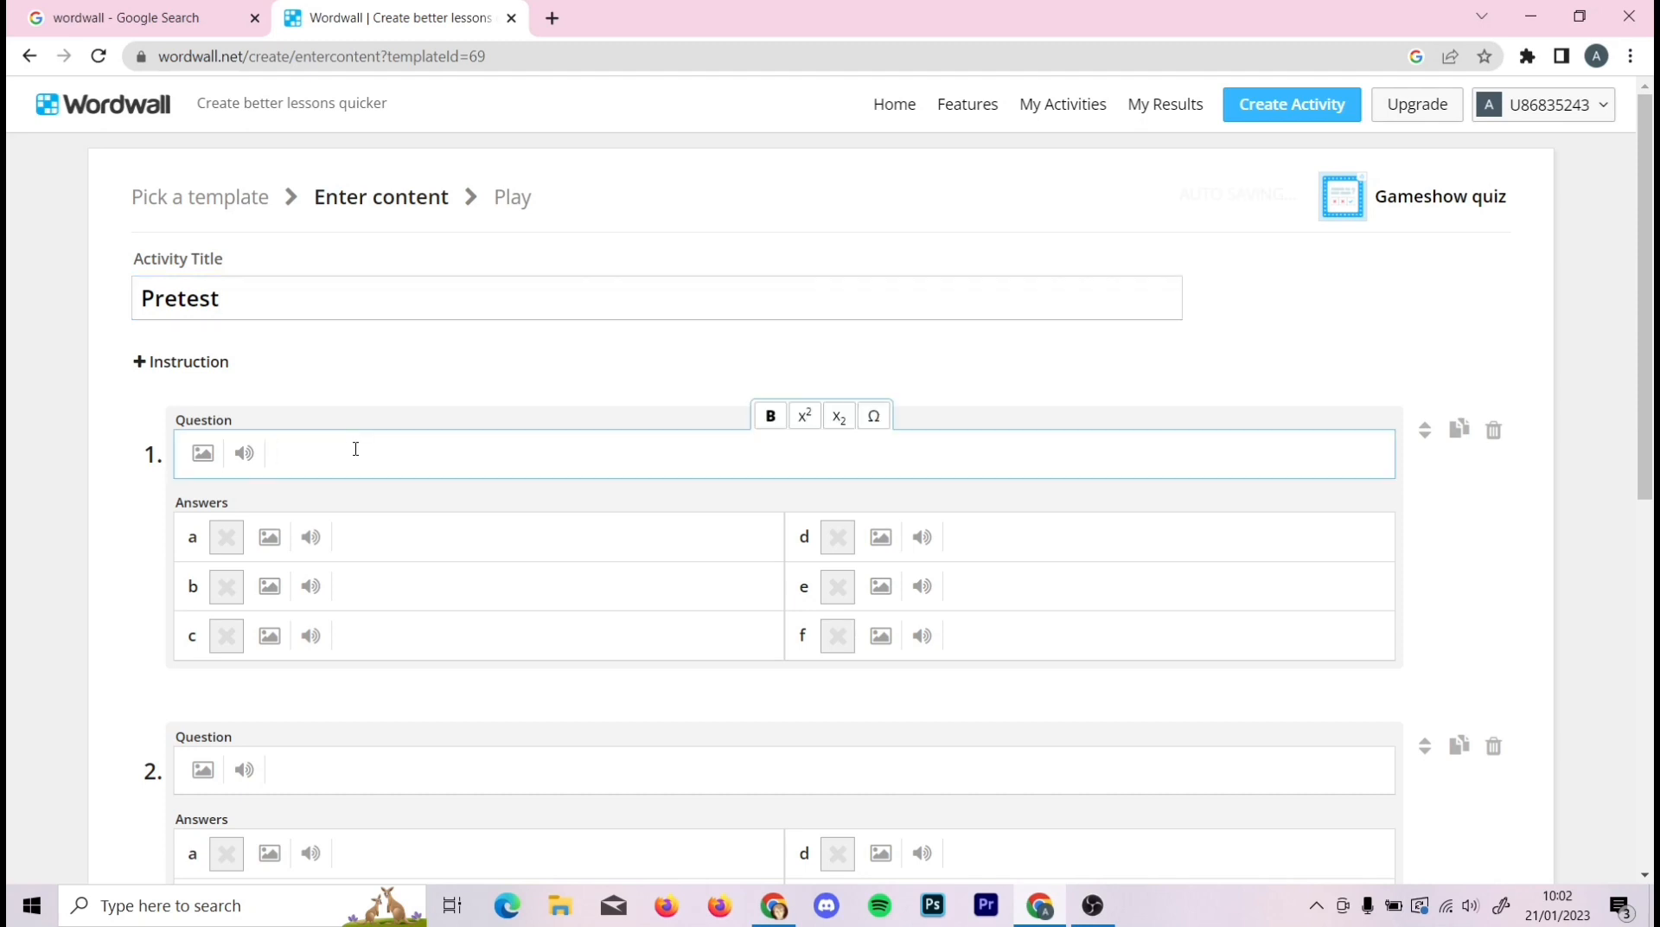
- Add the optional instruction "Pilihlah jawaban yang paling tepat!" to the activity
left_click(161, 371)
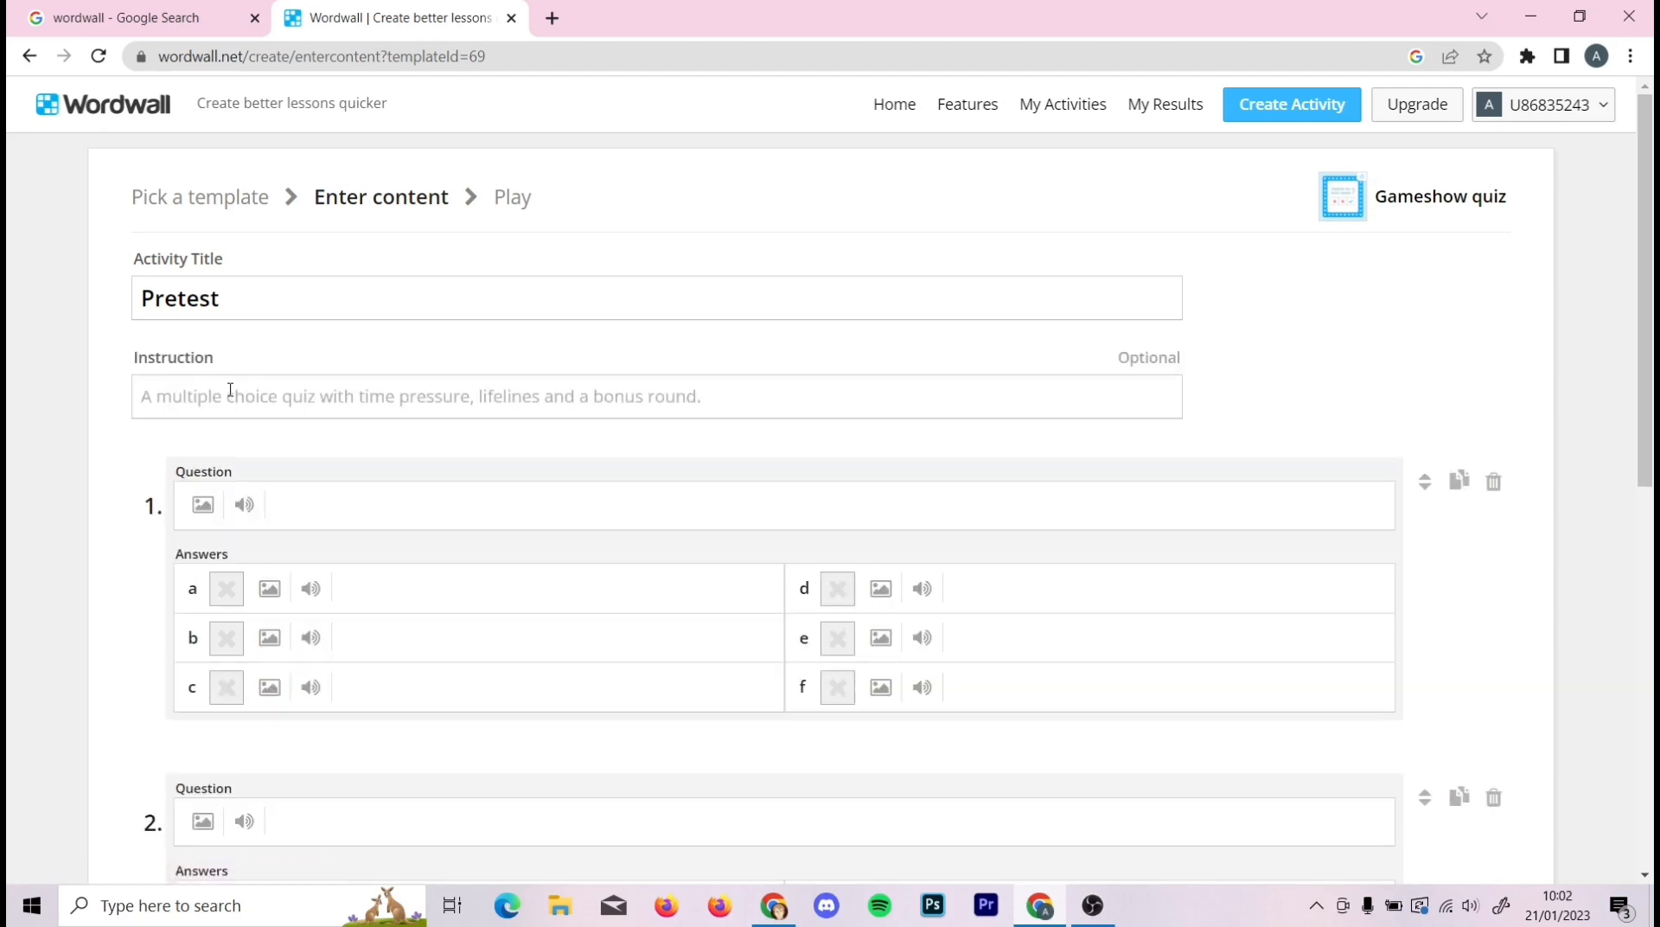
left_click(477, 395)
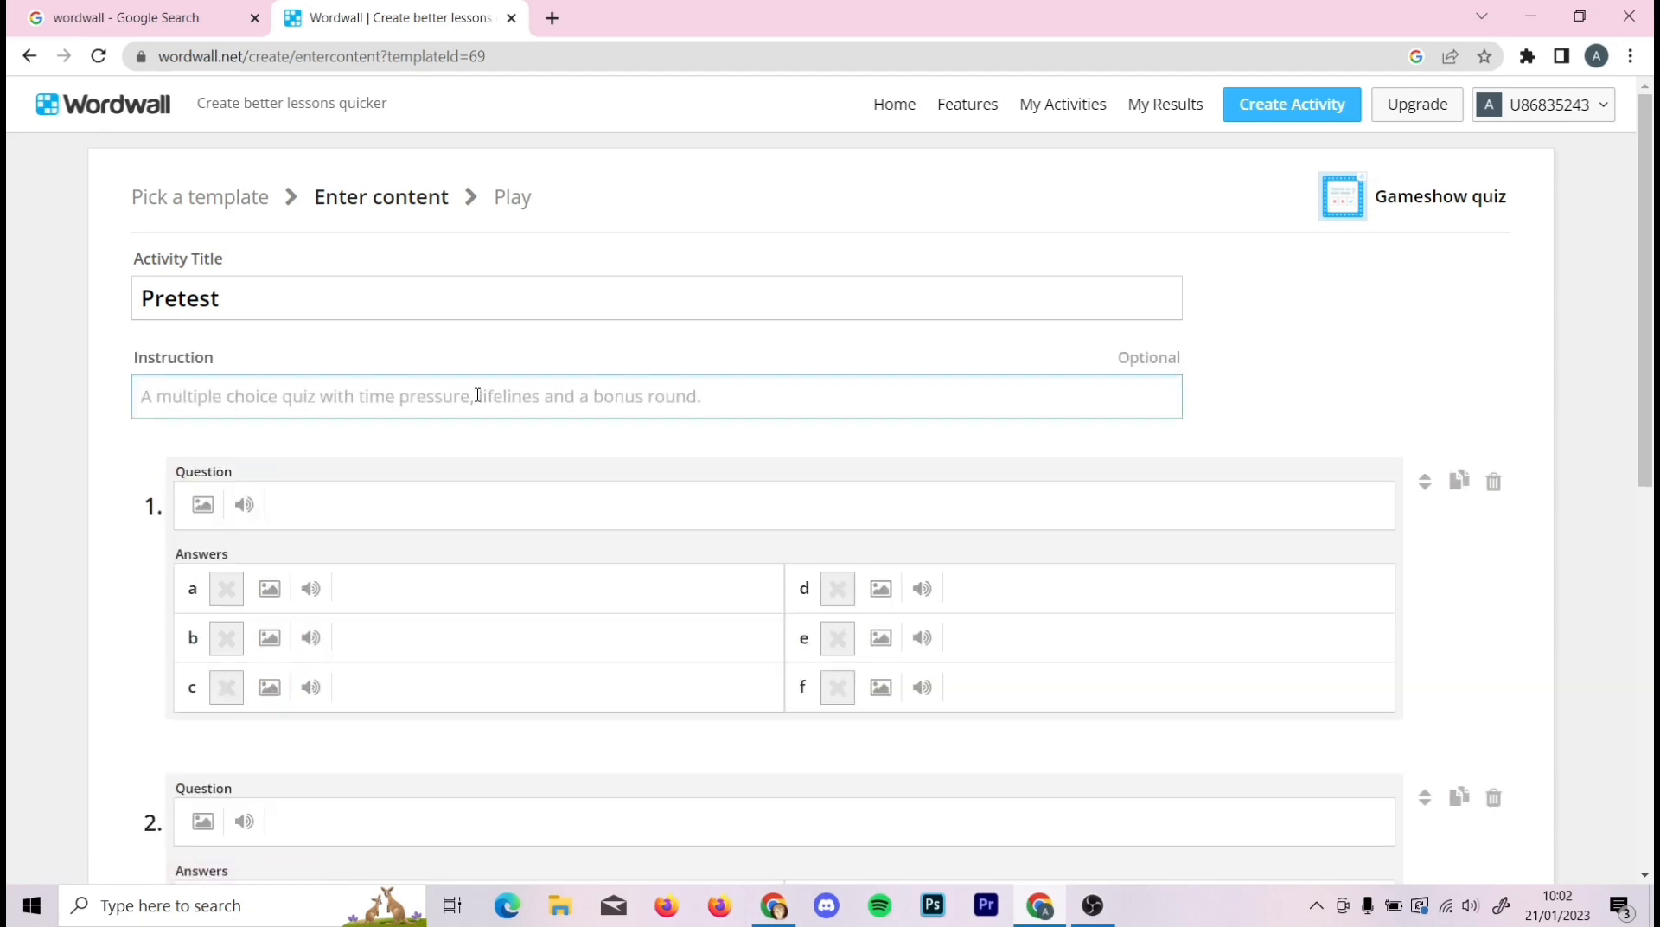
key("Caps_Lock")
type("P")
key("Caps_Lock")
type("ilihlah")
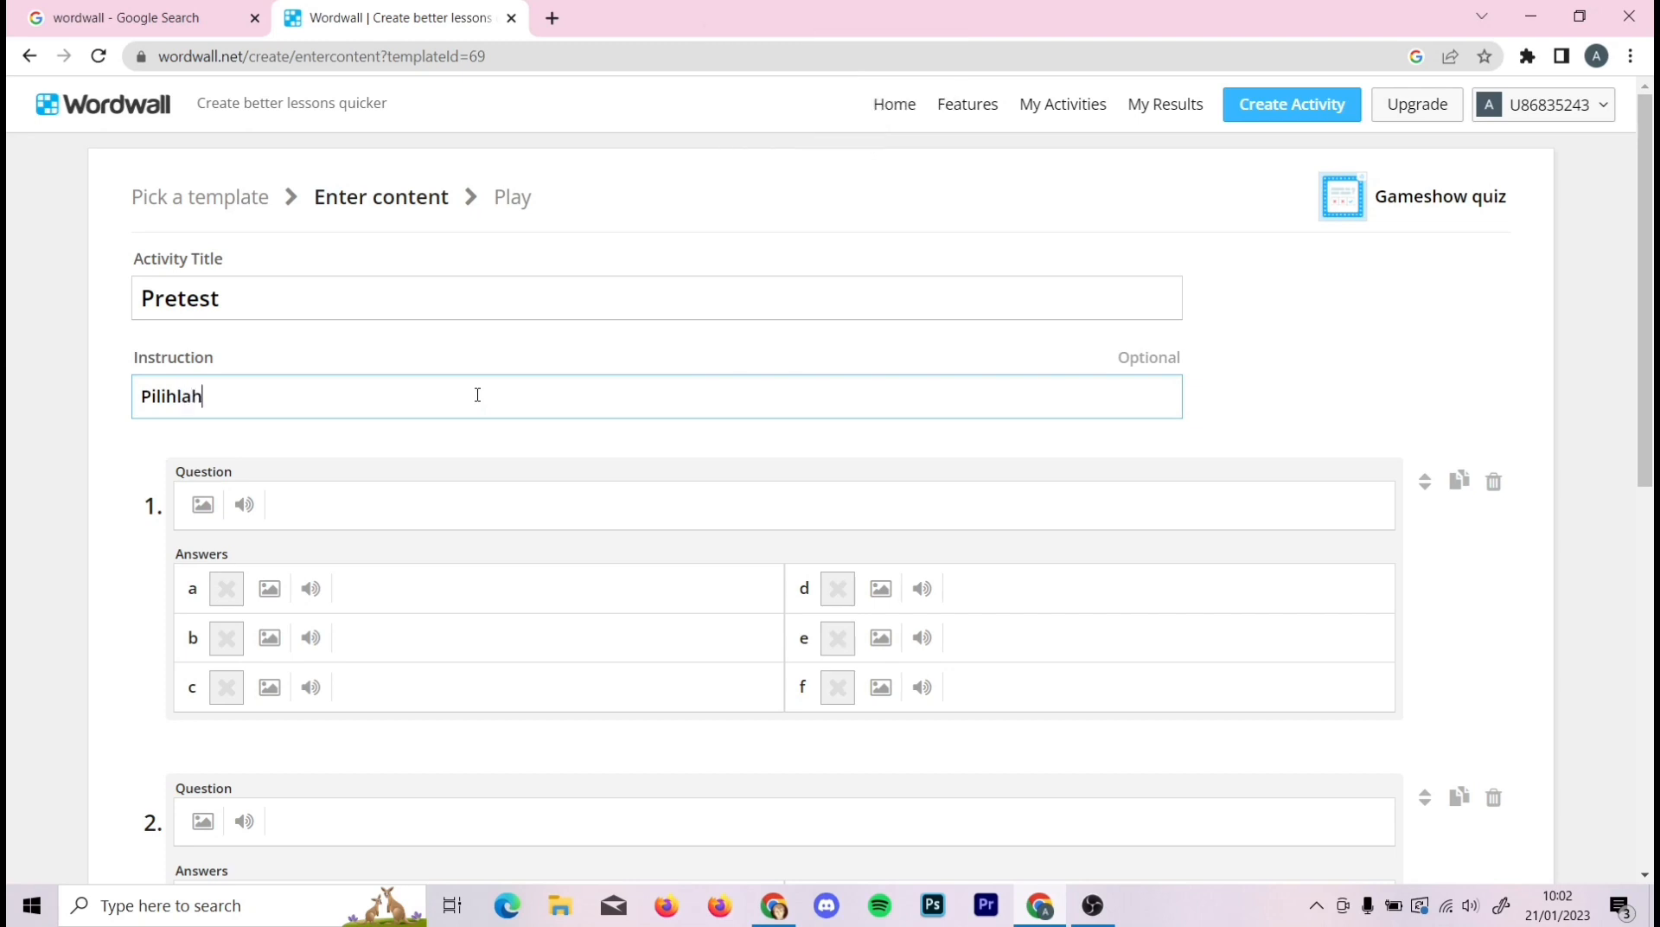
type(" jawaban ya")
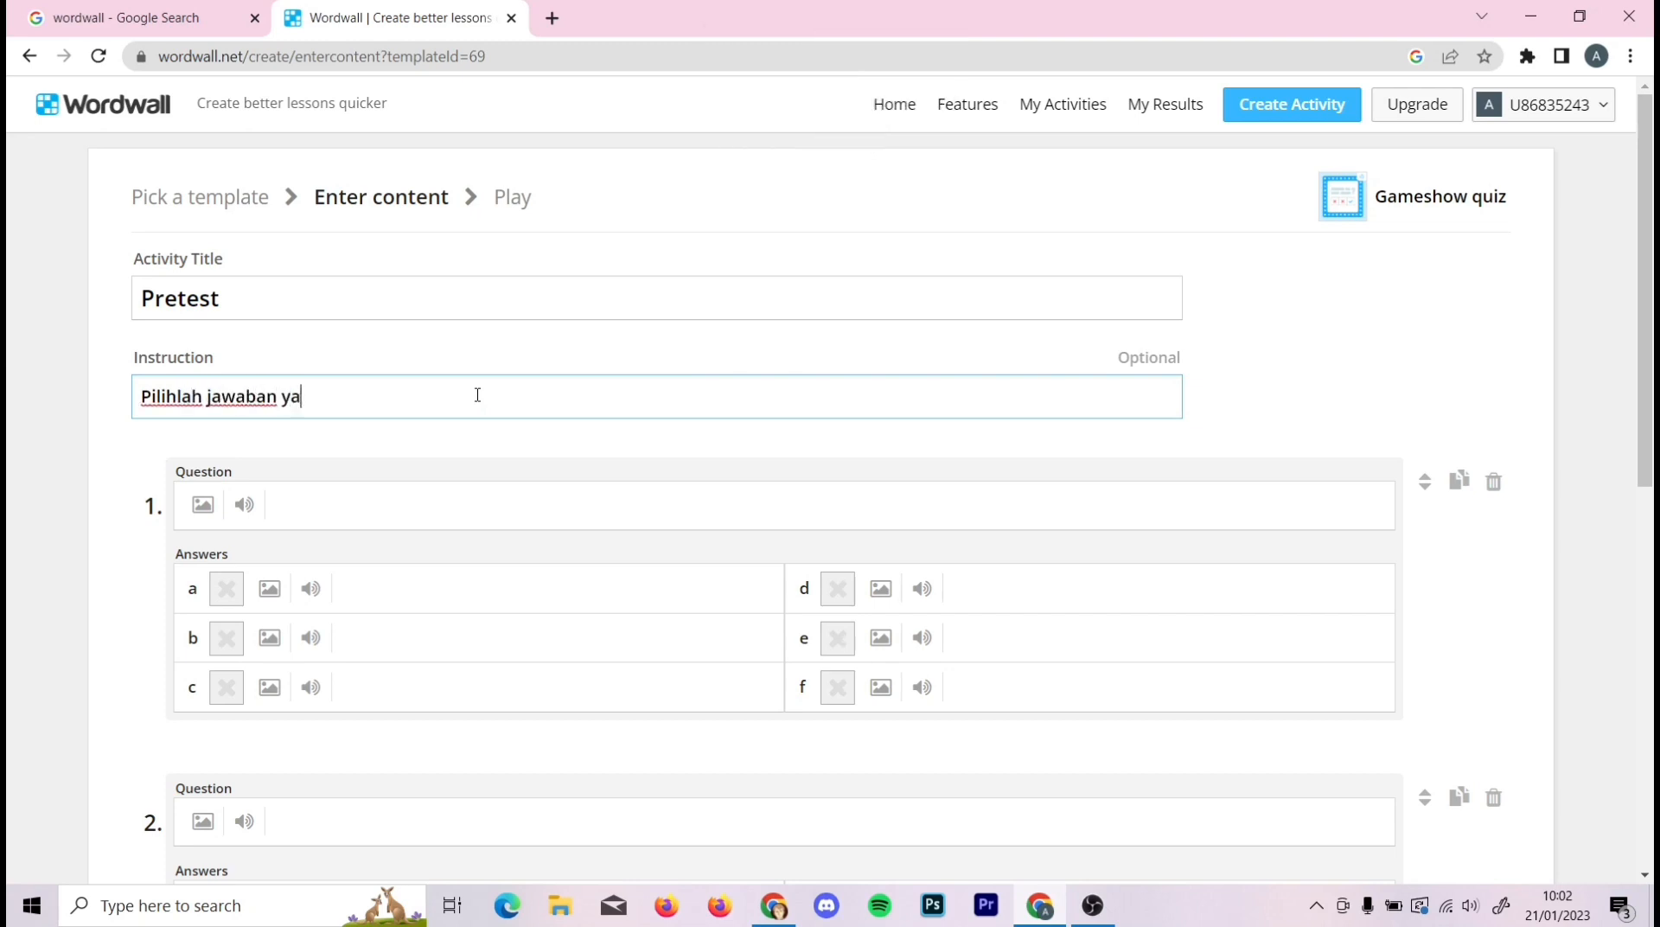
type("ng paling tepaat!")
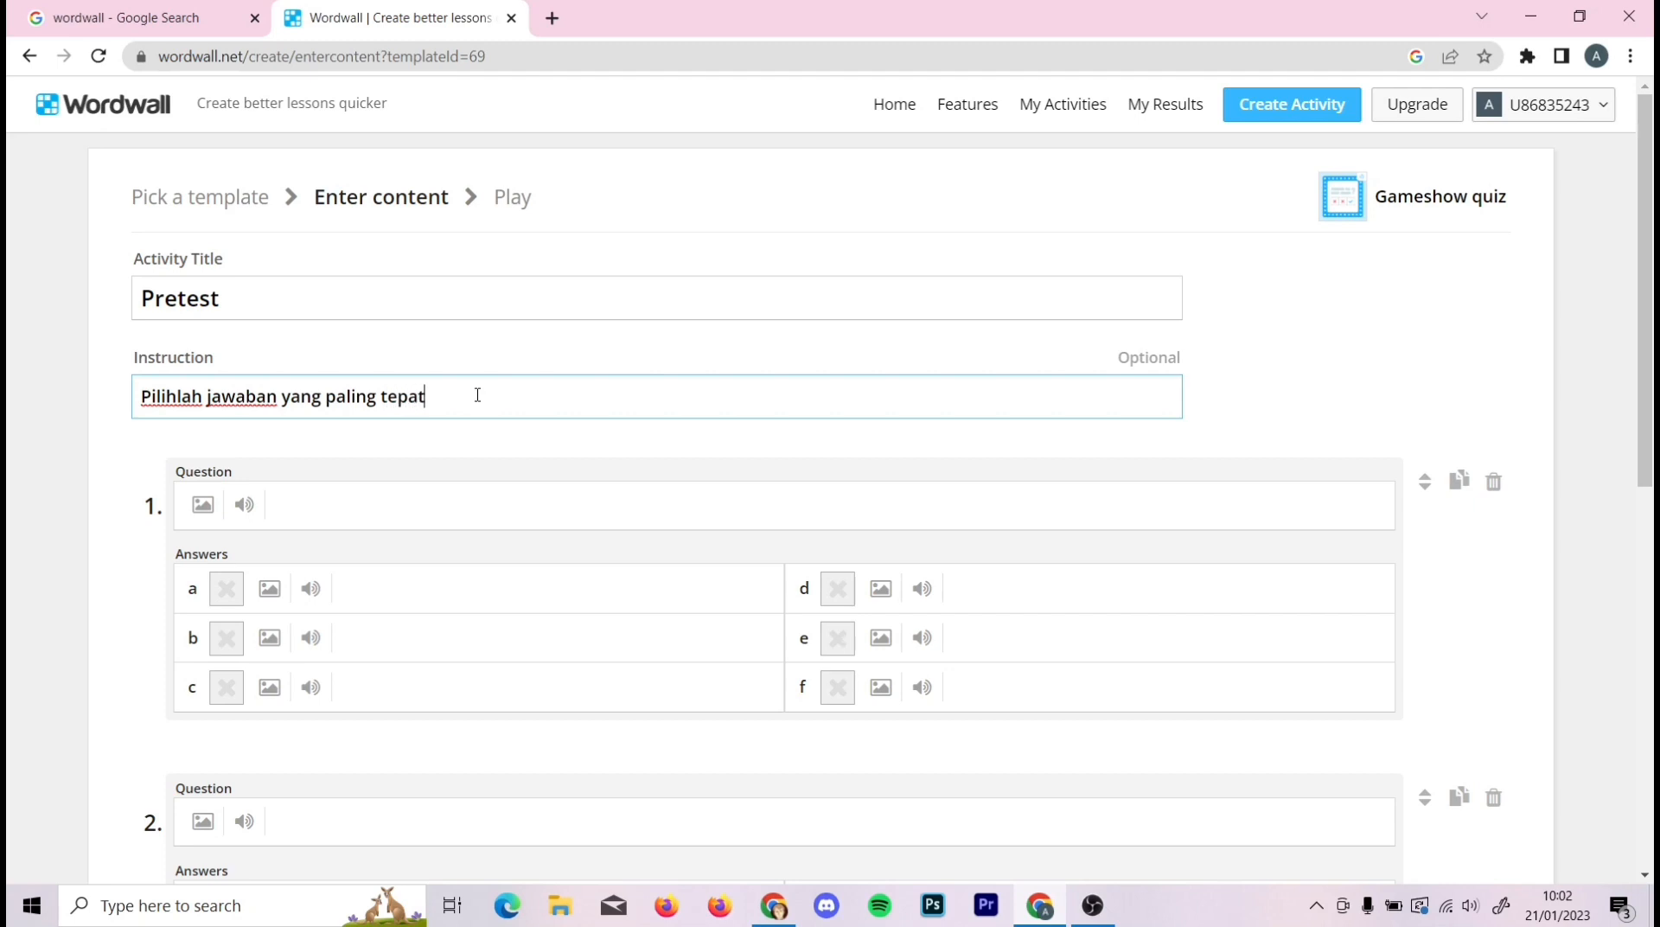
- Enter "Hewan yang termasuk mamalia adalah...." as the text of question 1
left_click(394, 510)
key("Caps_Lock")
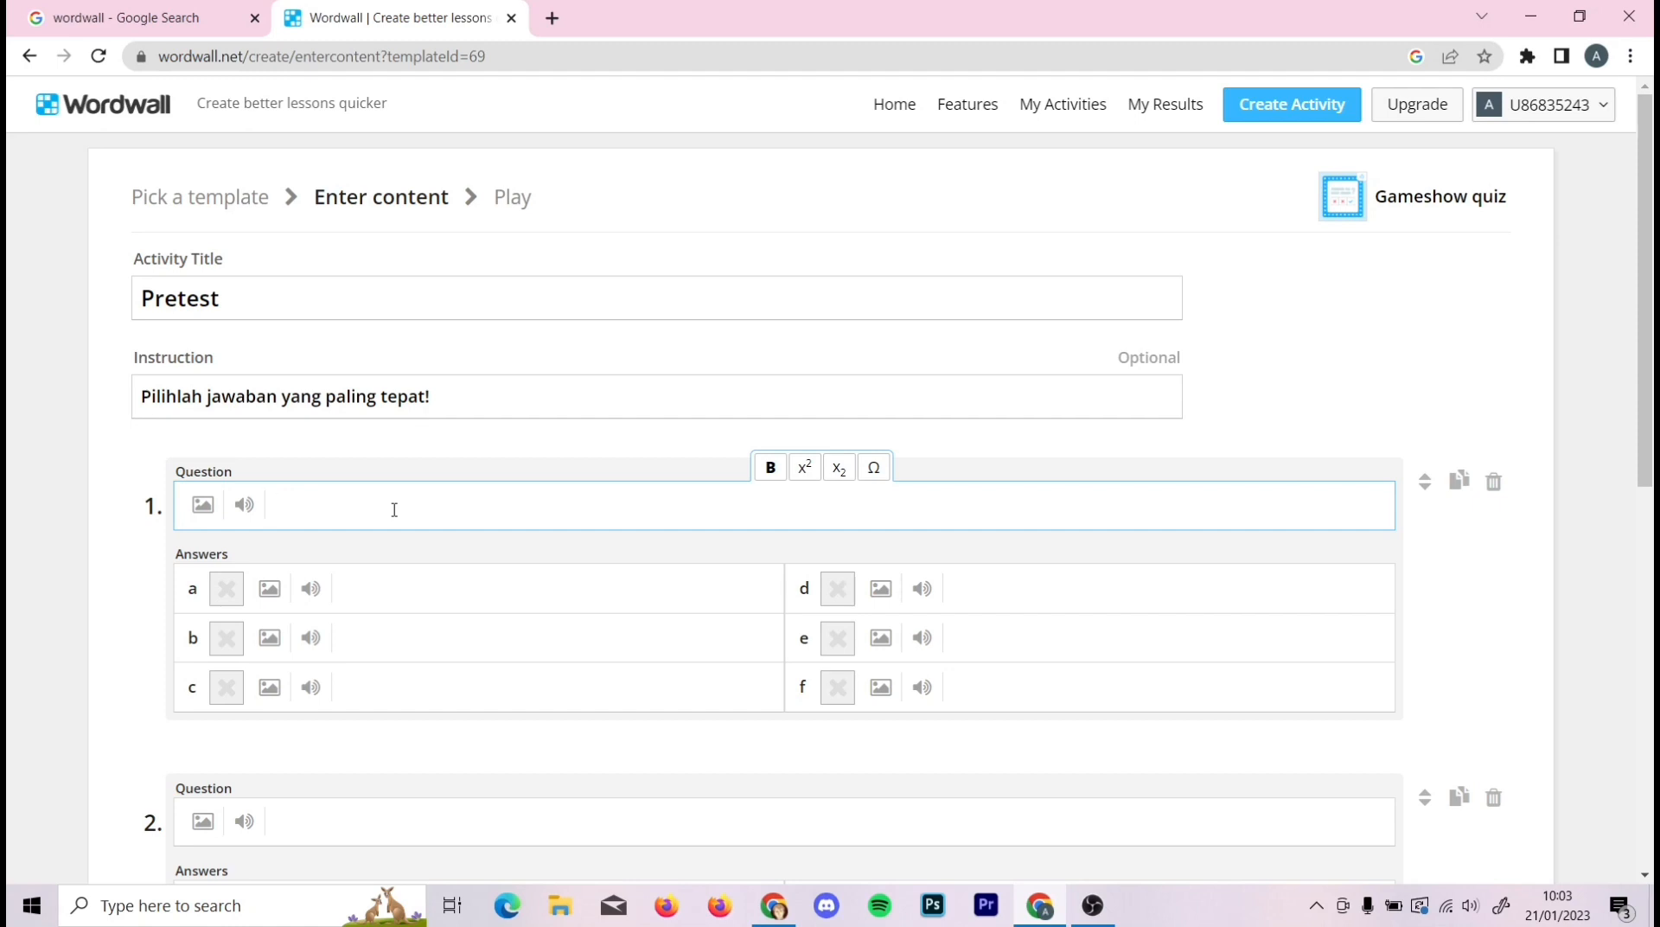
type("H")
key("Caps_Lock")
type("ewan yang terma")
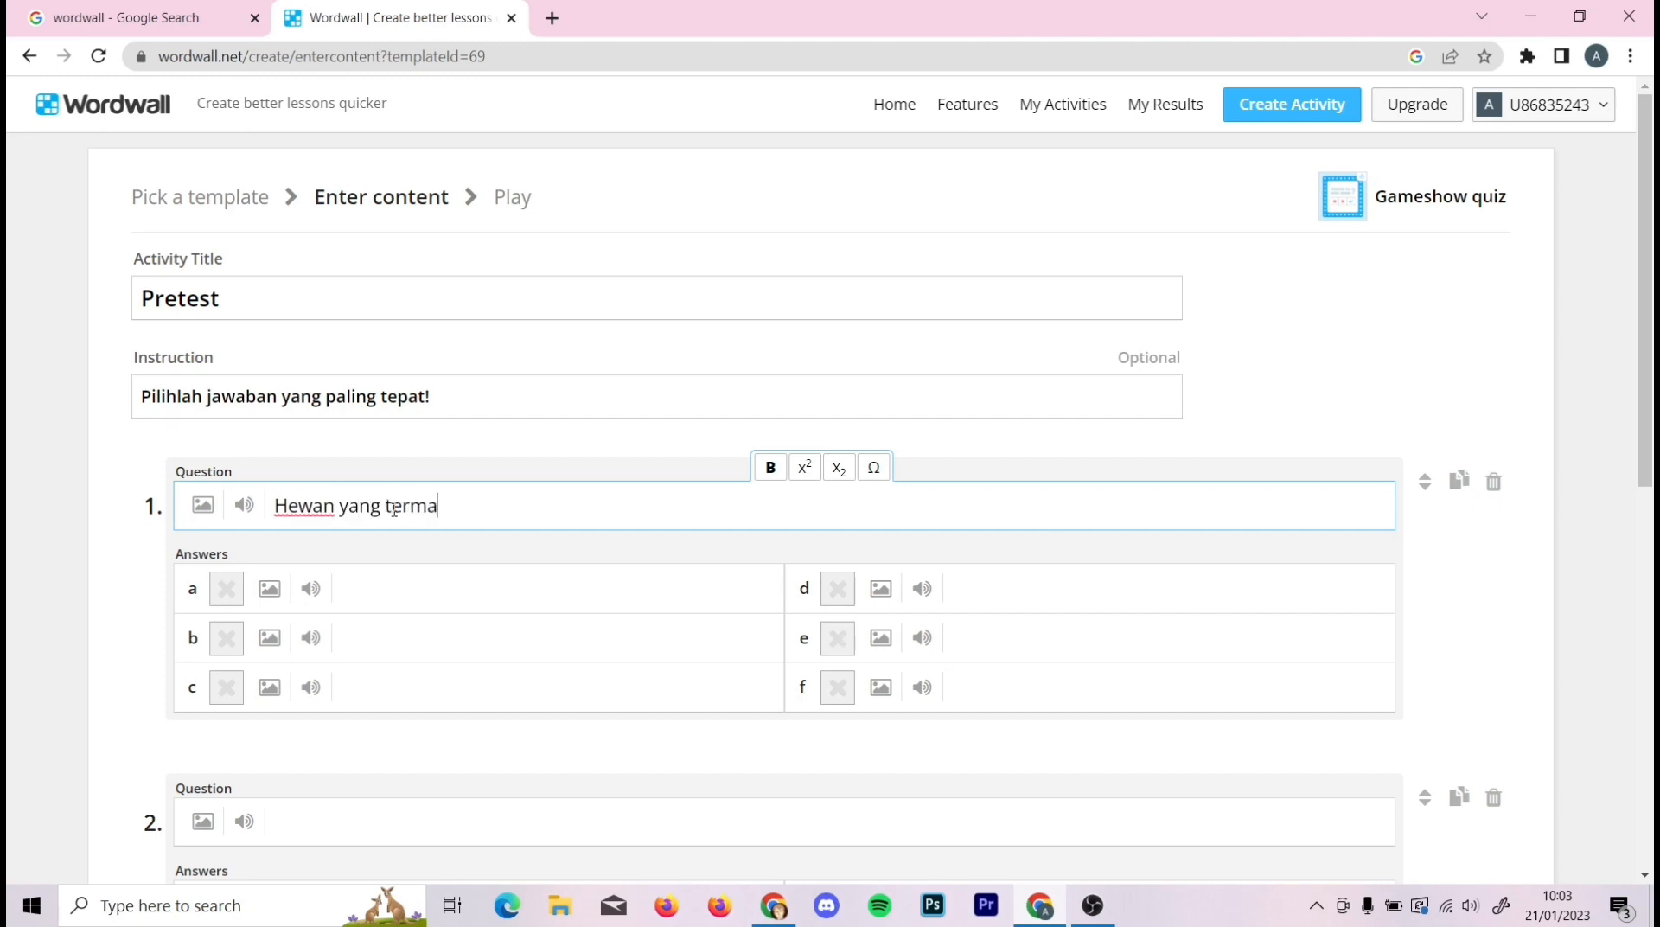
type("suk mamalia a")
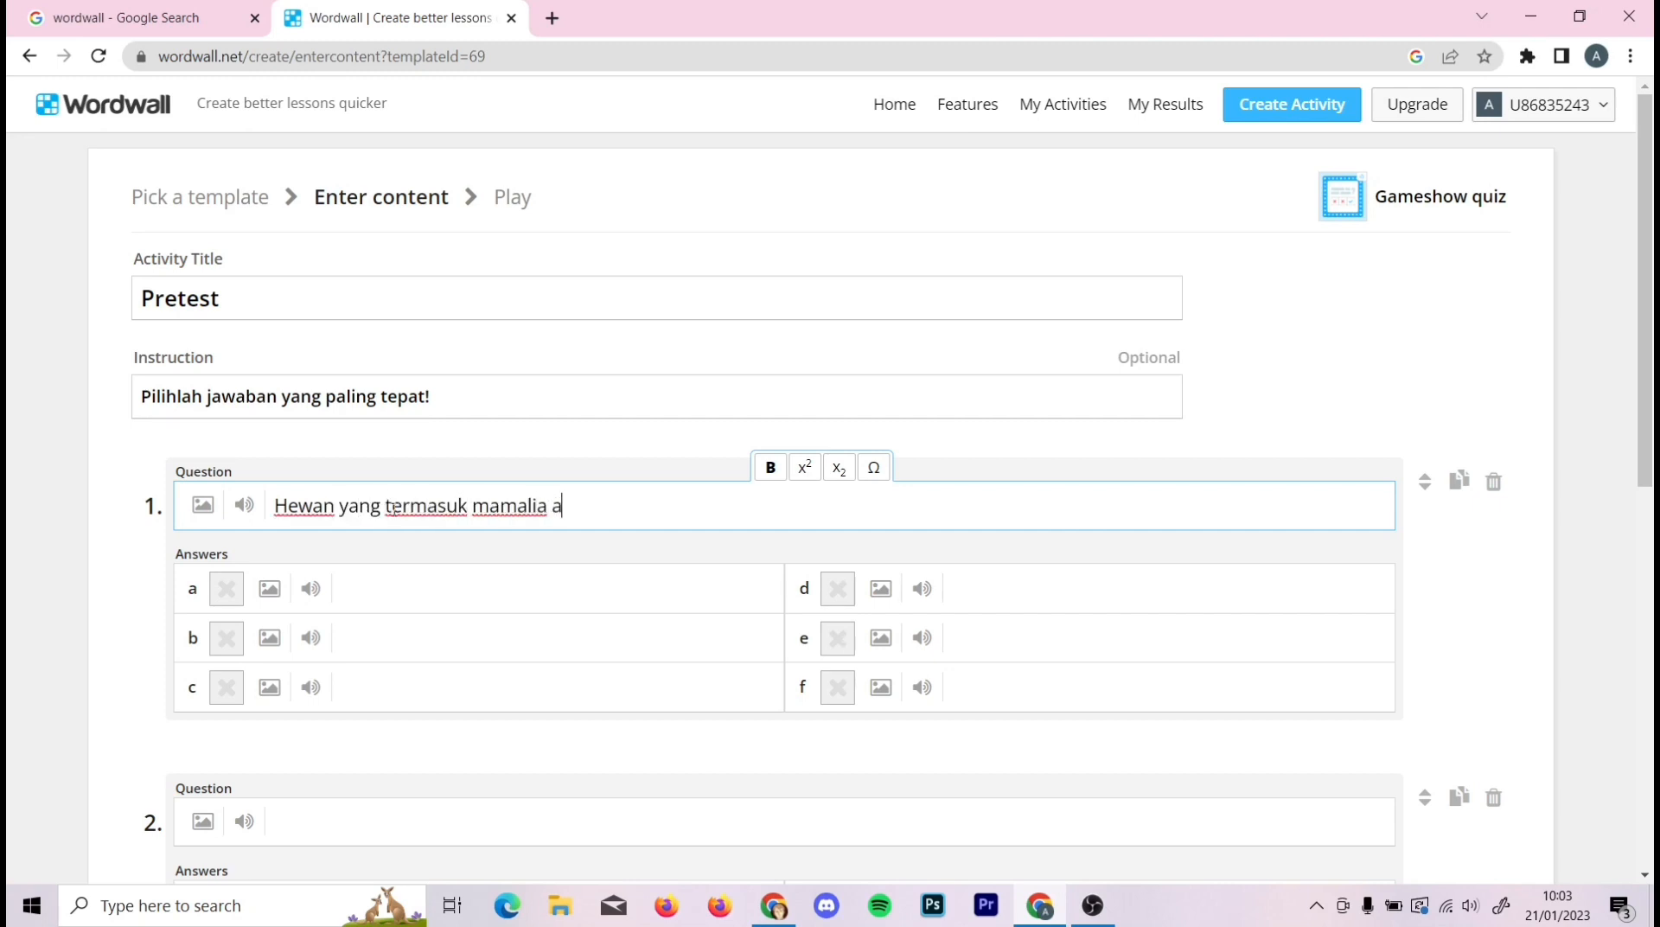
type("dalah....")
- Fill in "Hiu" as answer a and "Paus" as answer b of question 1
left_click(420, 587)
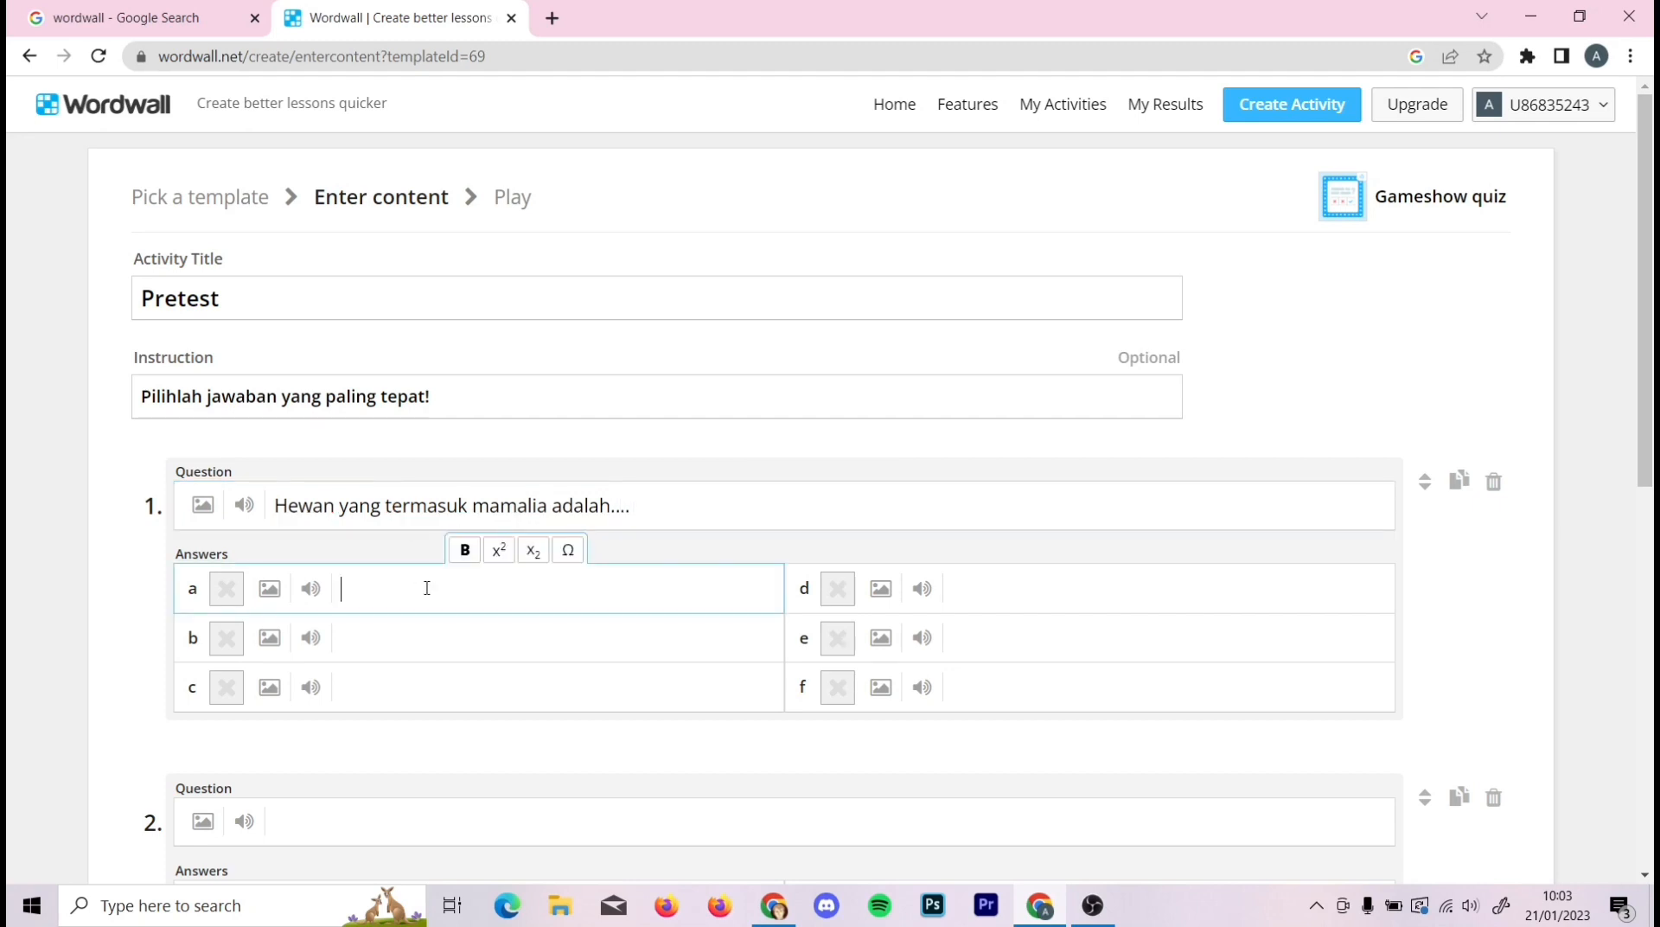
key("Caps_Lock")
type("H")
key("Caps_Lock")
type("iu")
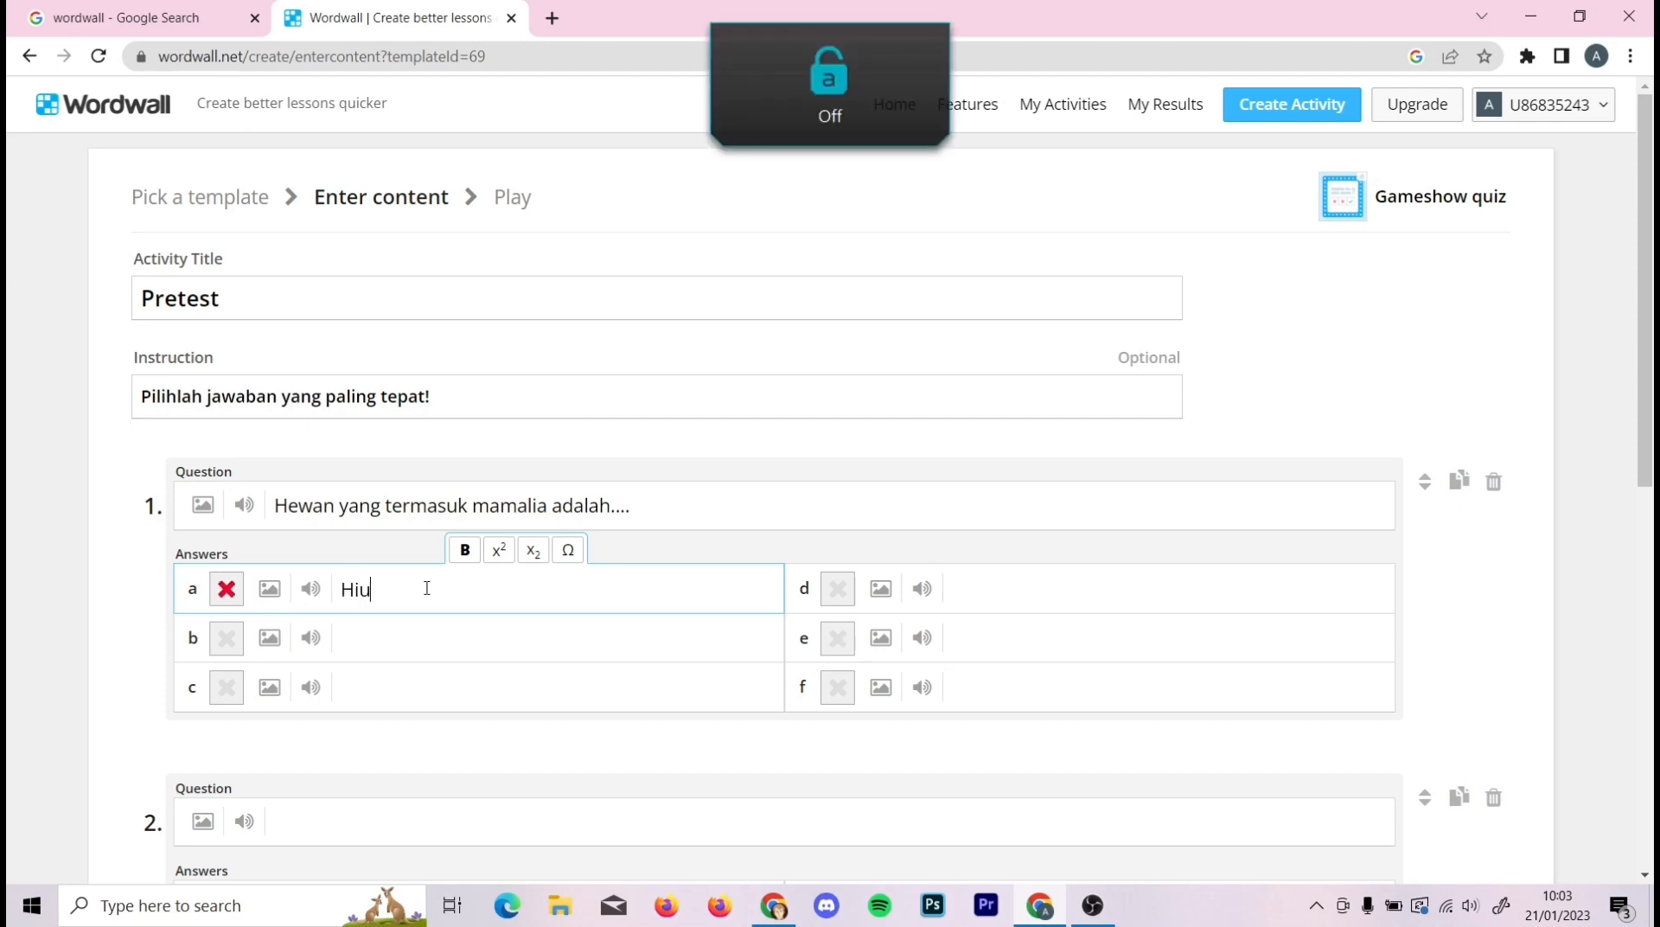
left_click(417, 627)
key("Caps_Lock")
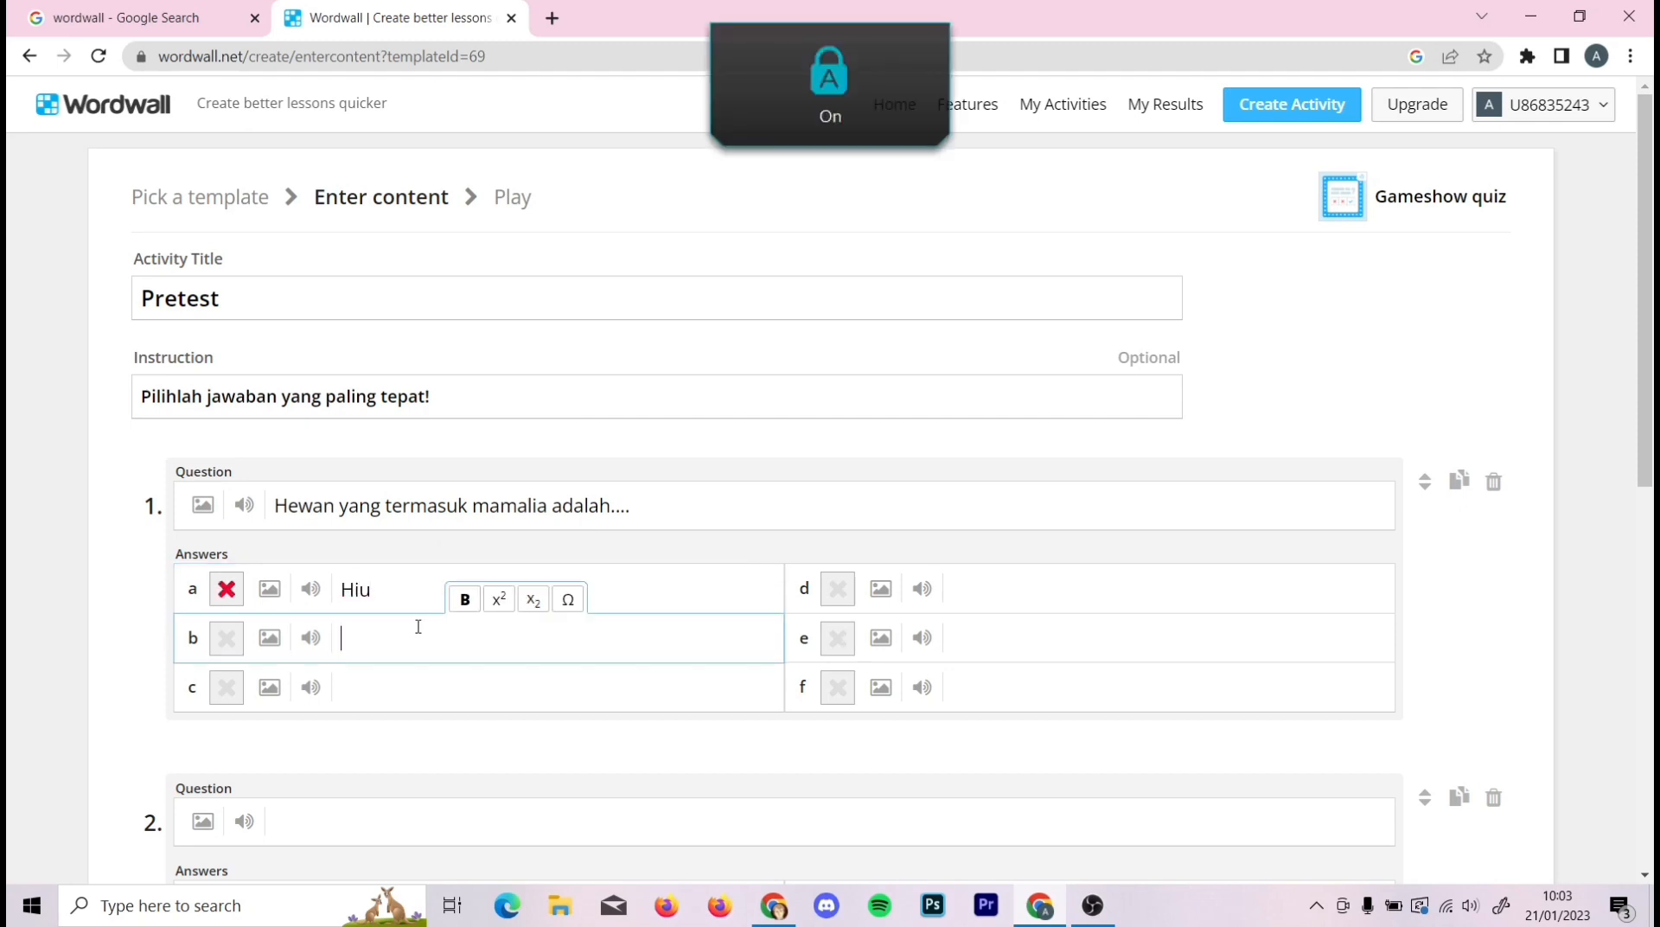
type("P")
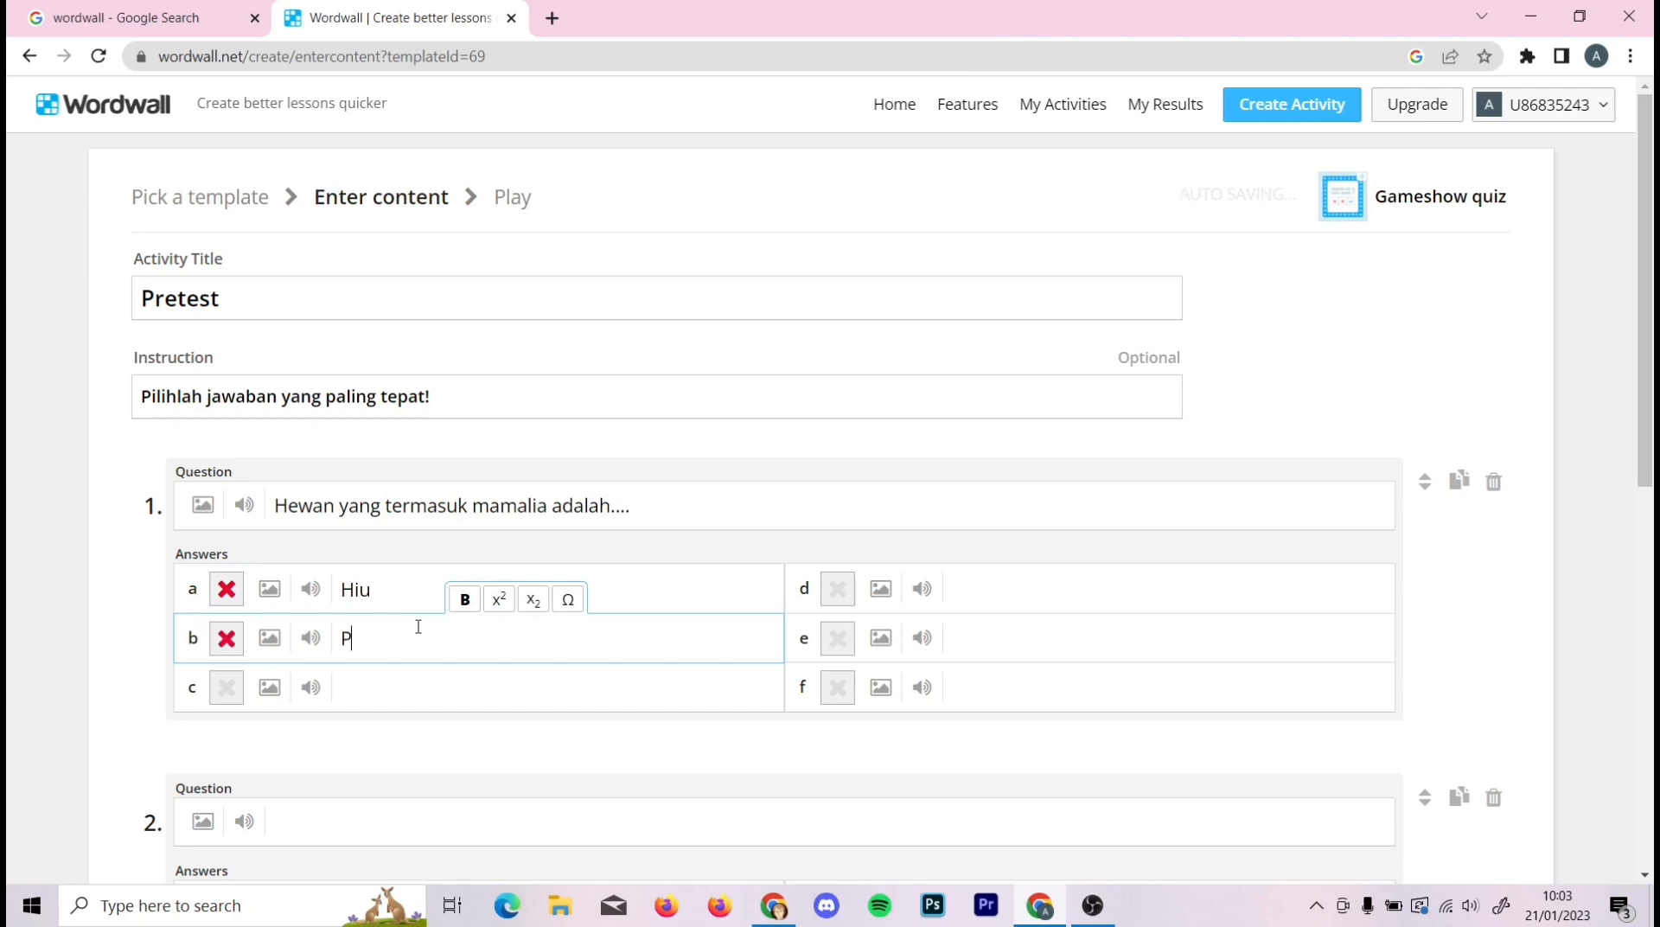
key("Caps_Lock")
type("aus")
- Fill in "Tengiri" as answer c of question 1
left_click(395, 682)
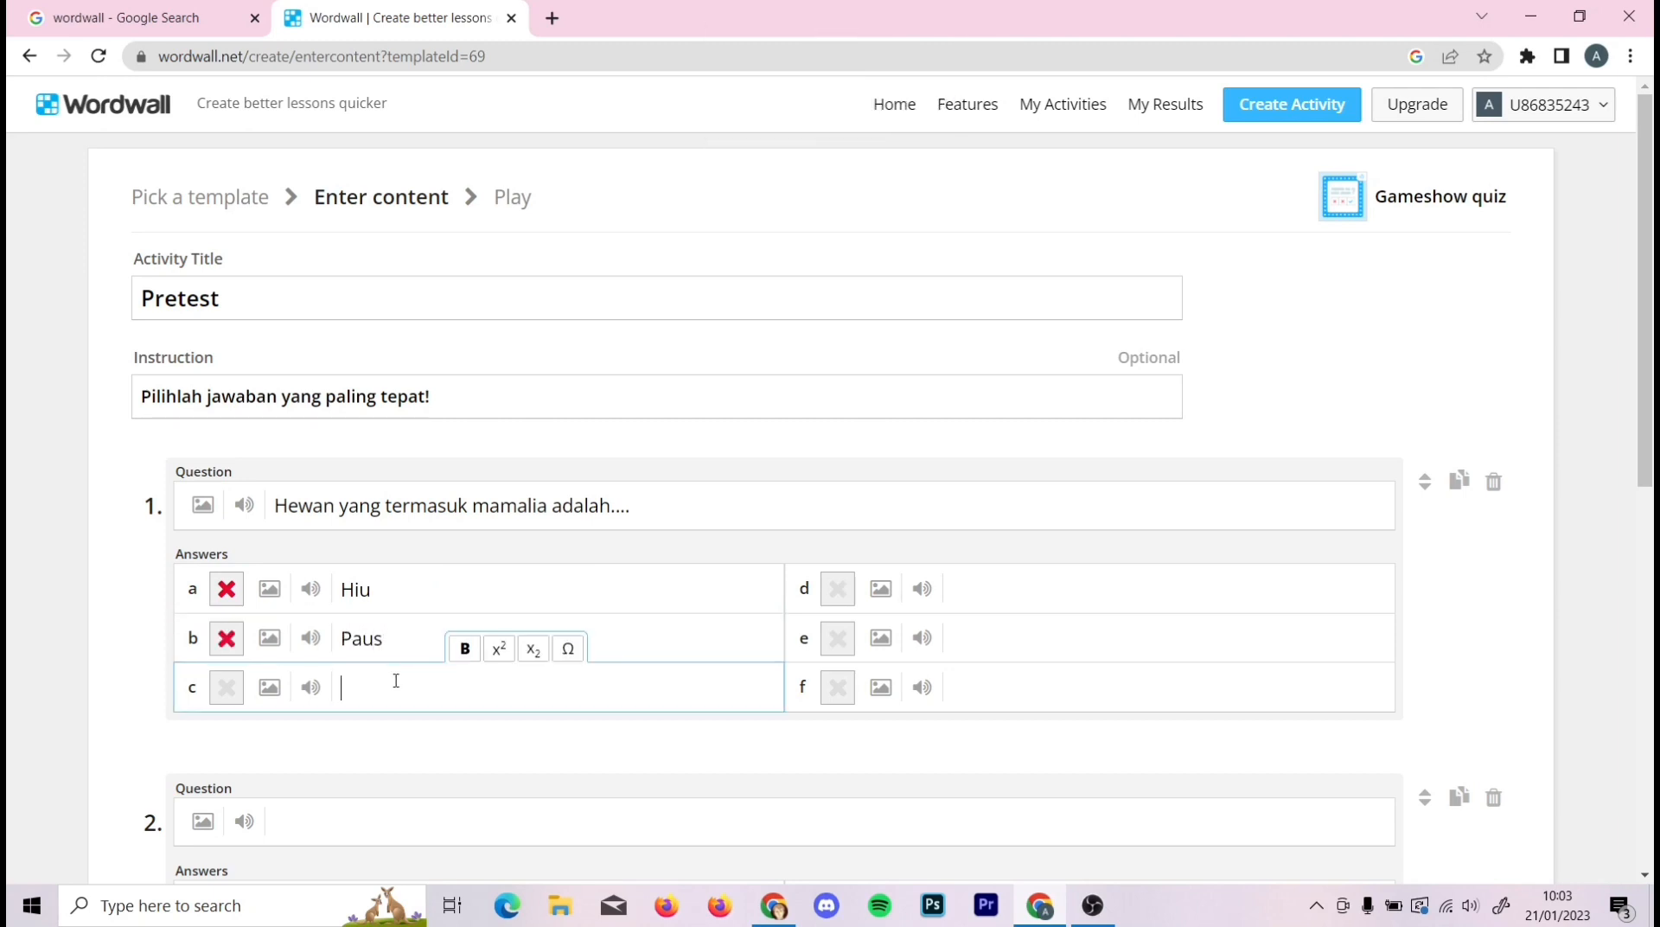
key("Caps_Lock")
type("T")
key("Caps_Lock")
type("engi")
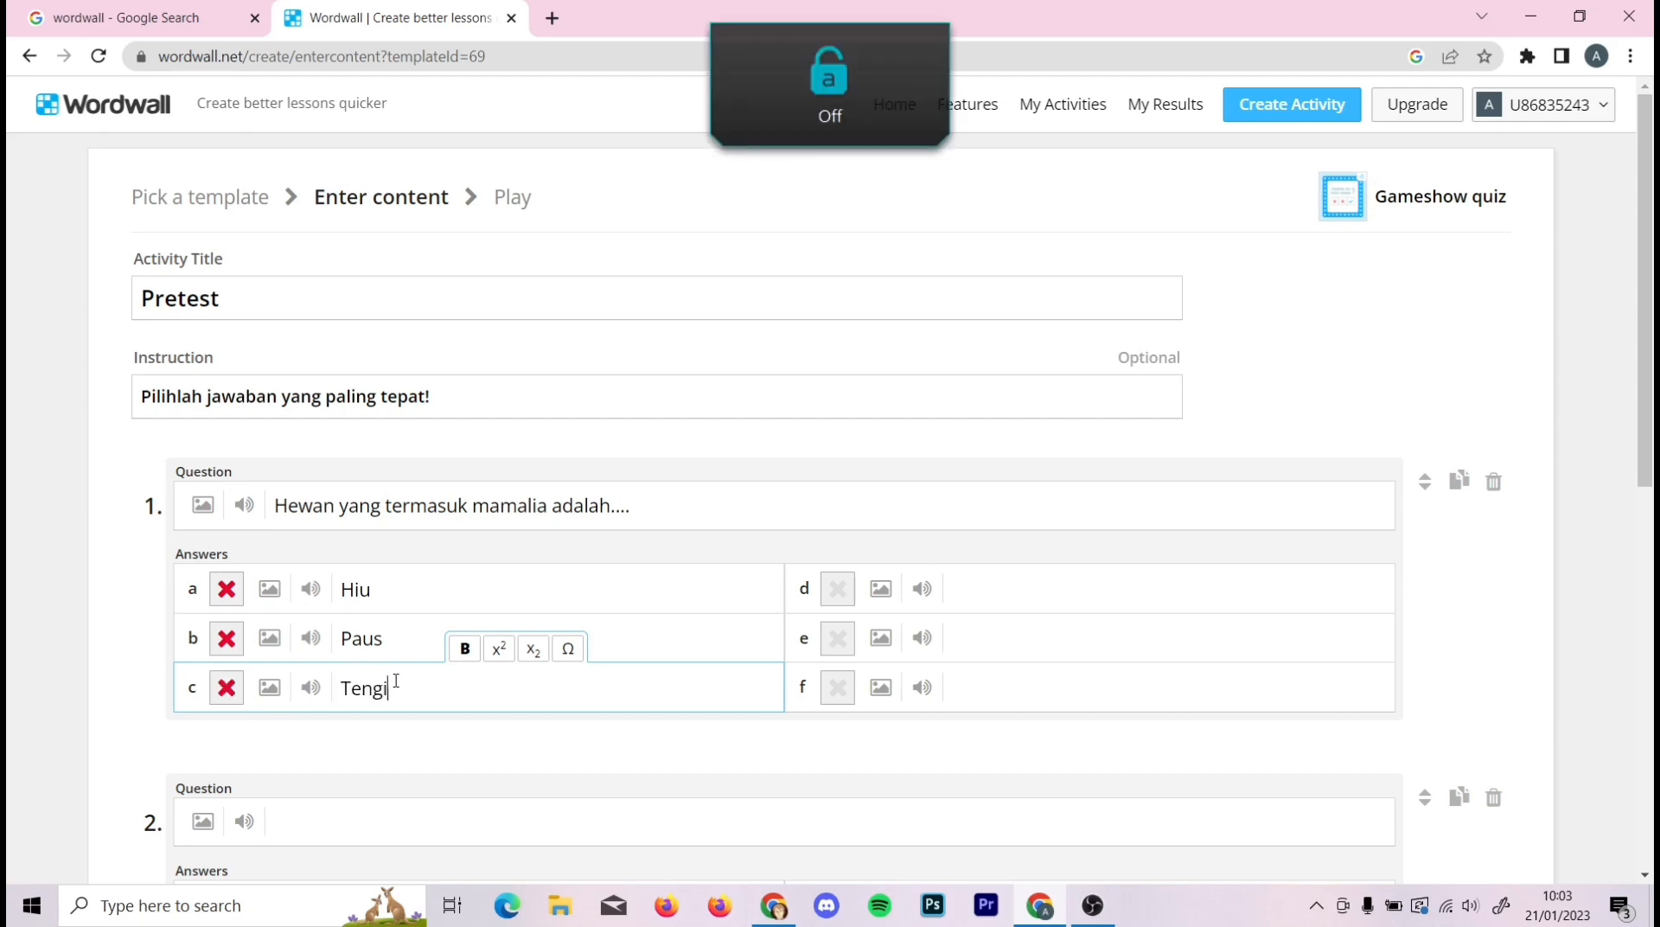
type("ni")
- Fill in "Salmon" as answer d of question 1
left_click(997, 600)
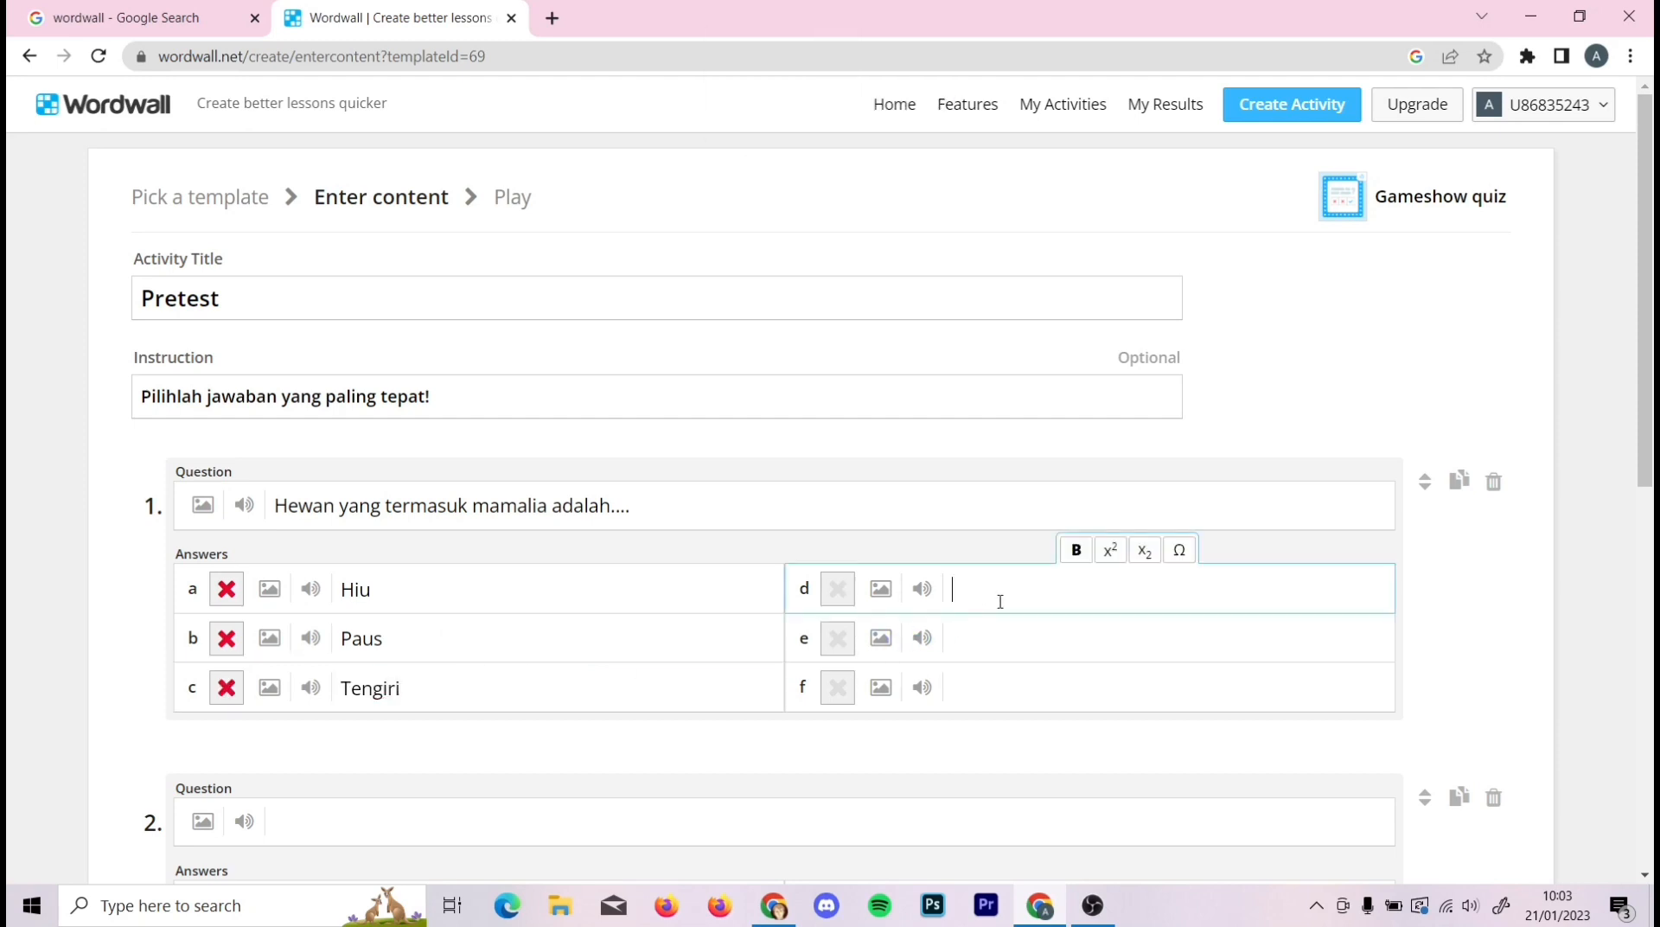
key("Caps_Lock")
type("S")
key("Caps_Lock")
type("almon")
- Fill in "Pterodactyl" as answer e of question 1 and mark answer b, "Paus", as correct
left_click(992, 649)
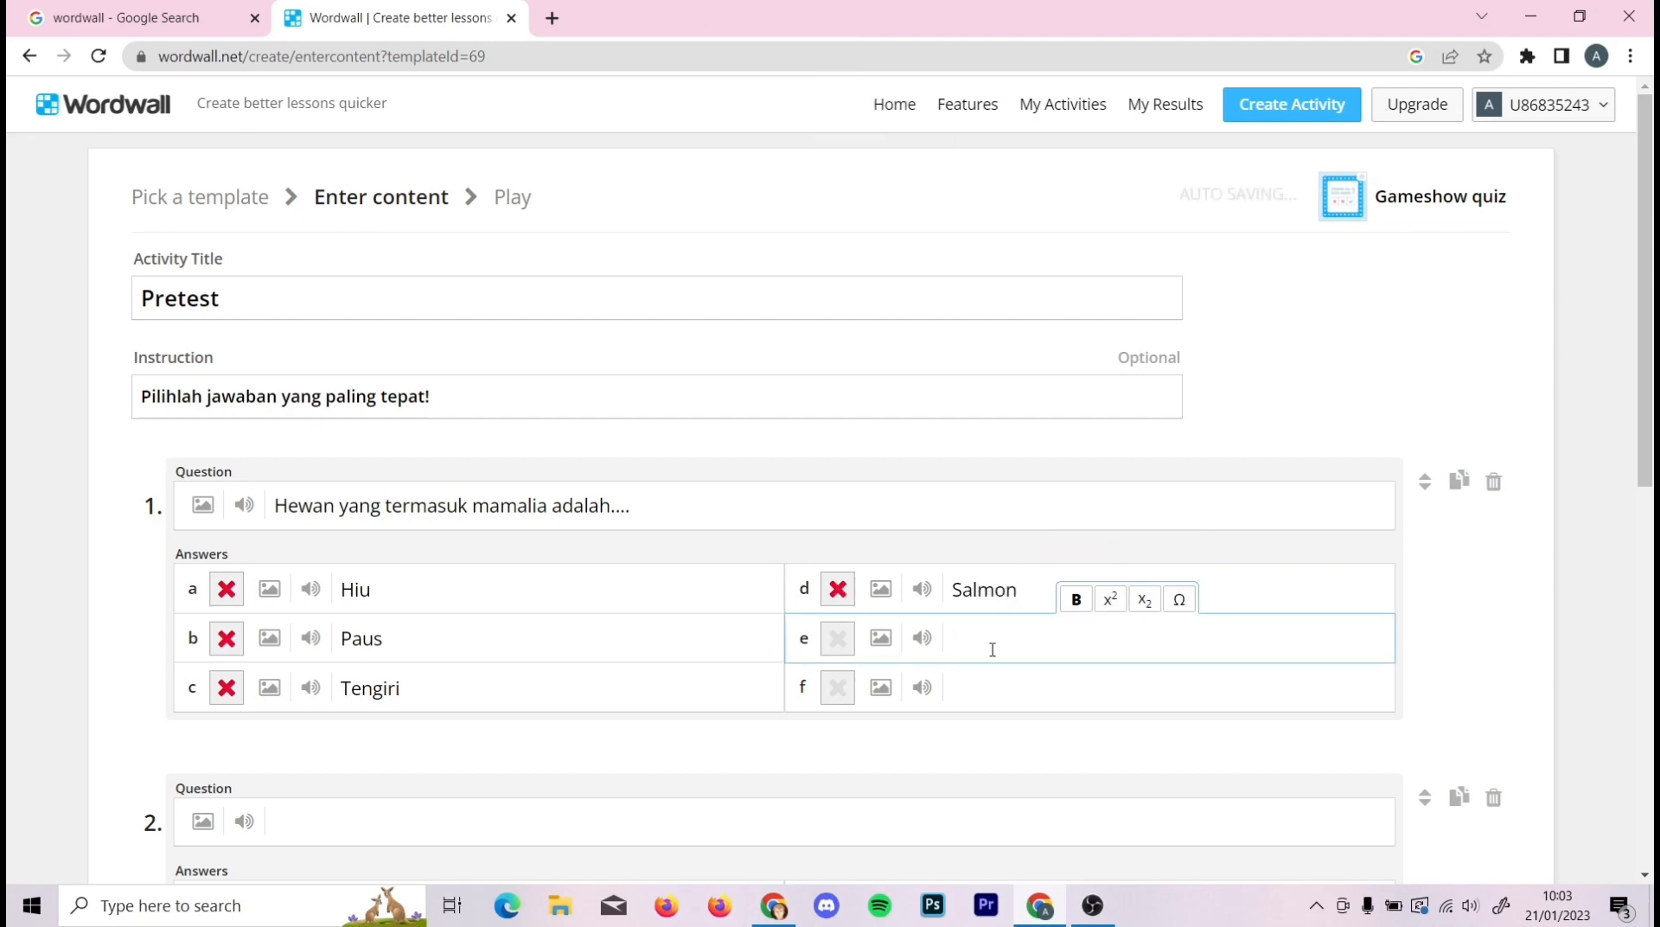
key("Caps_Lock")
type("P")
key("Caps_Lock")
type("ter")
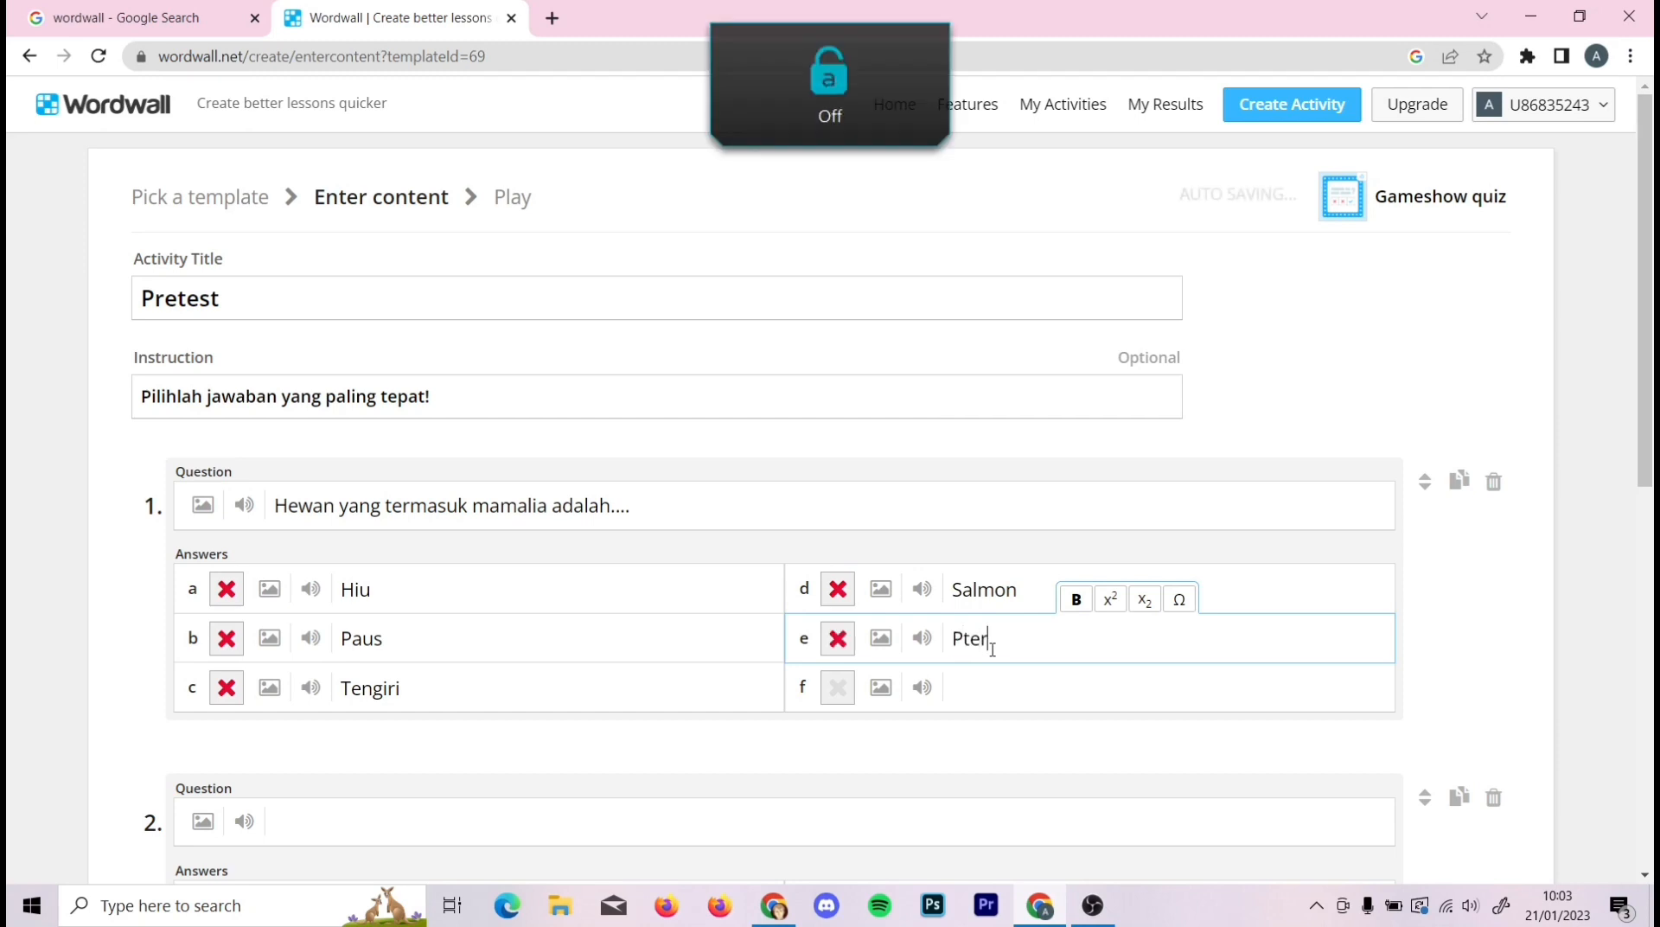
type("odactyl")
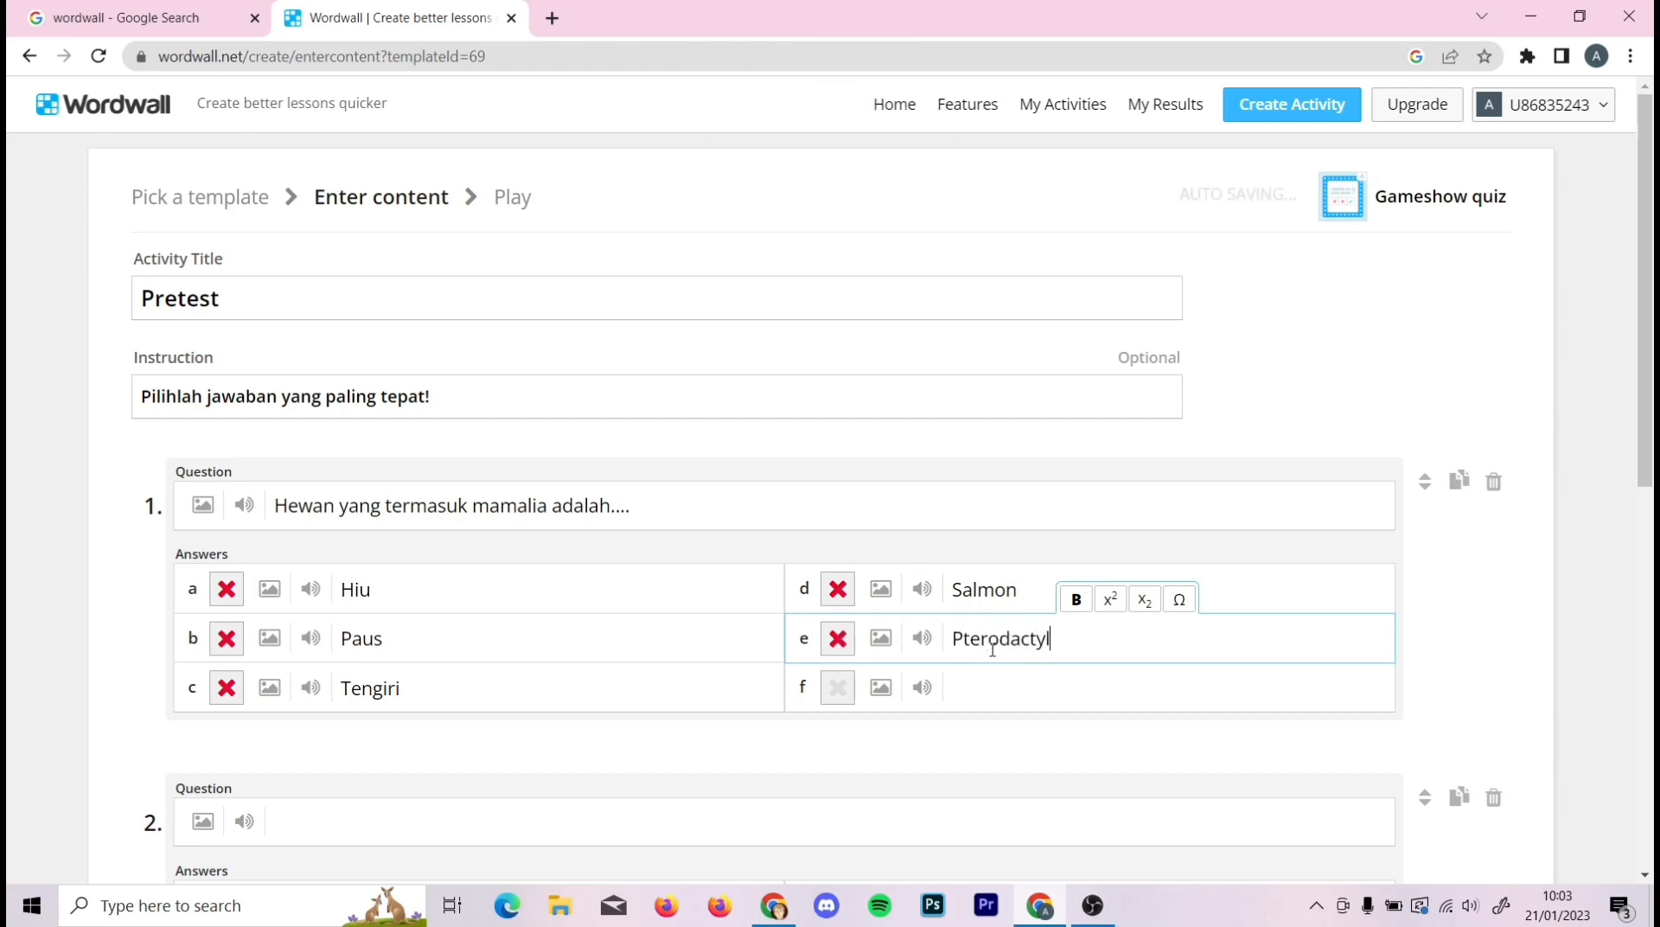
left_click(516, 554)
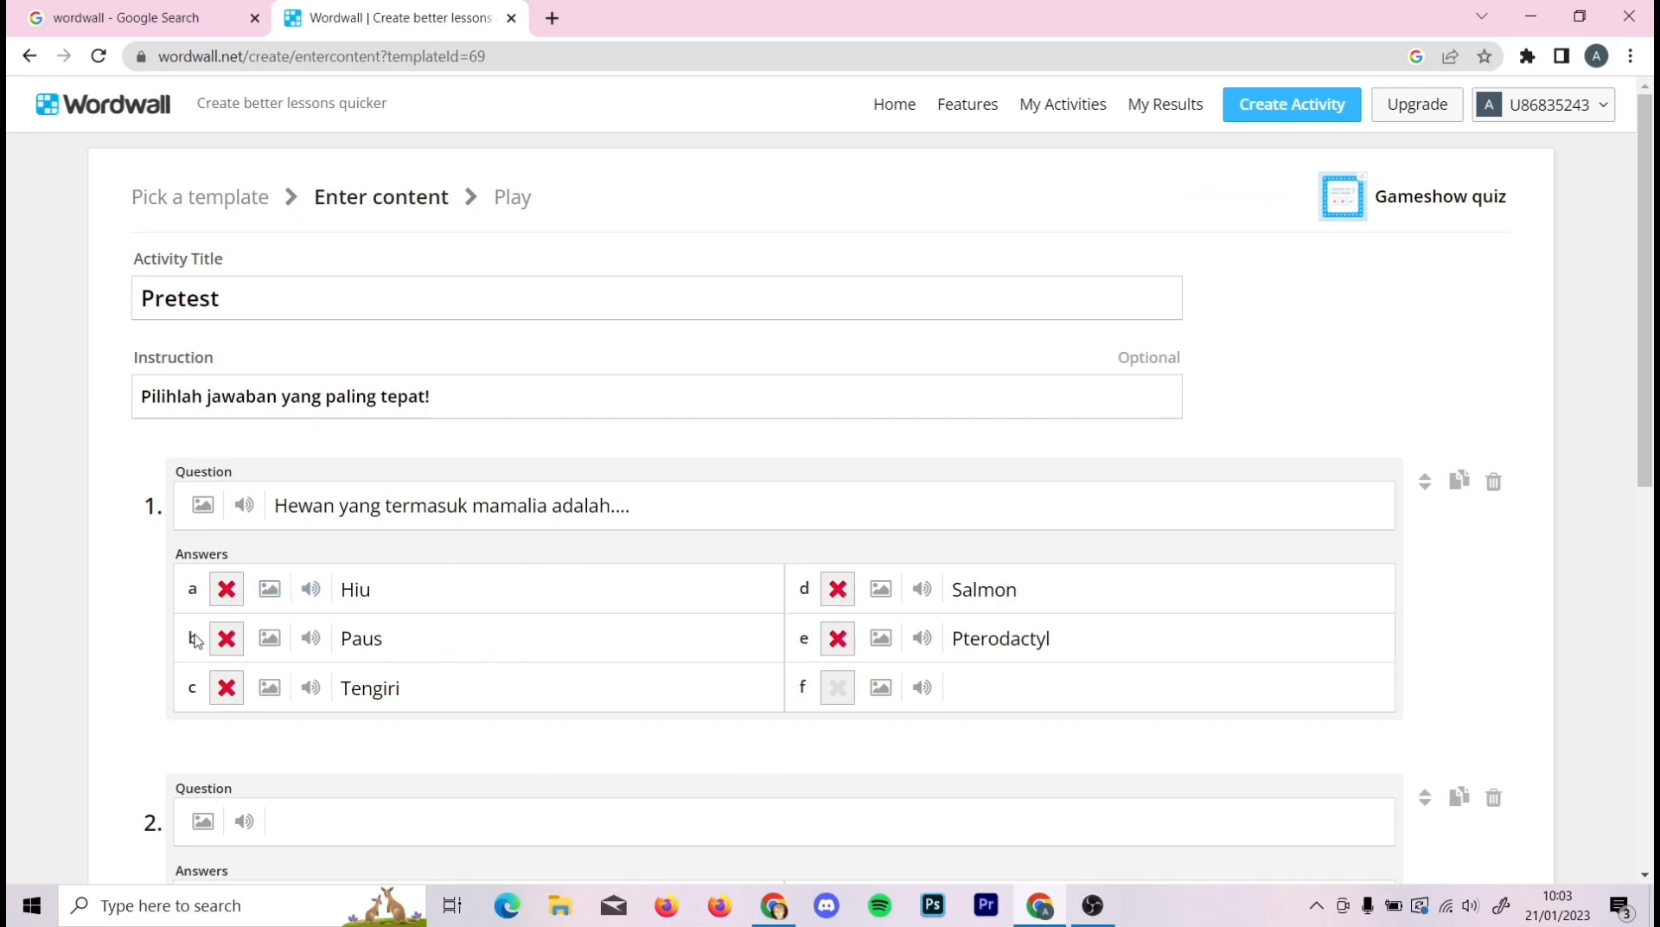
left_click(227, 641)
- Enter "Hewan unggas yang tidak bisa terbang contohnya...." as the text of question 2
left_click(434, 818)
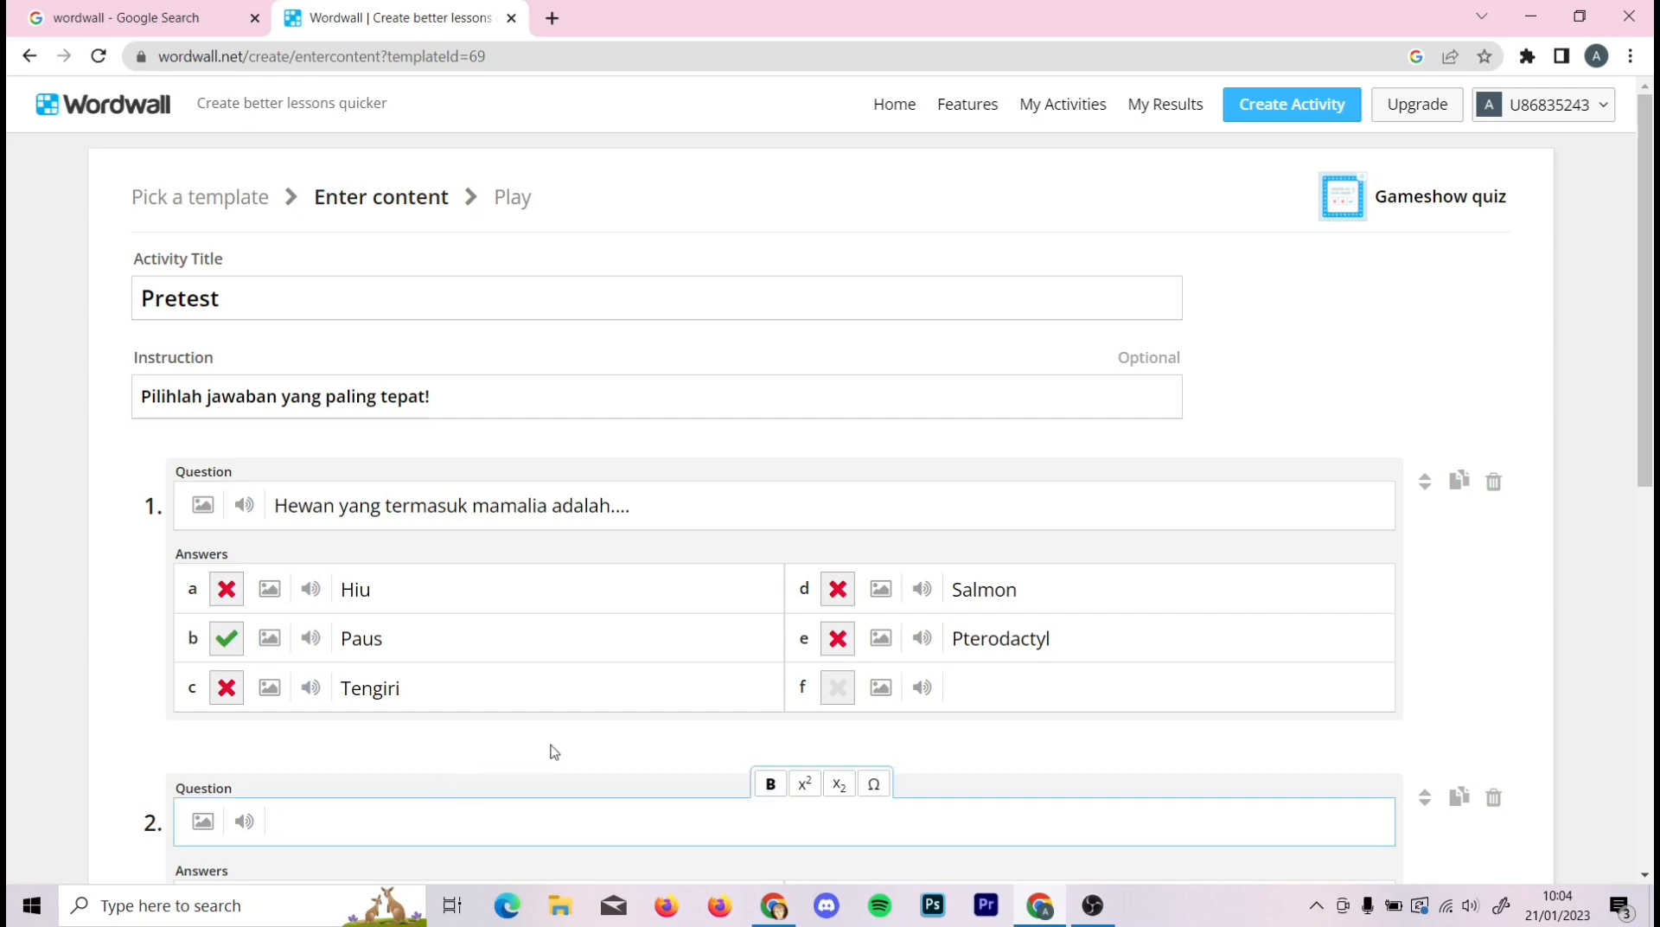
scroll(558, 739, "down", 5)
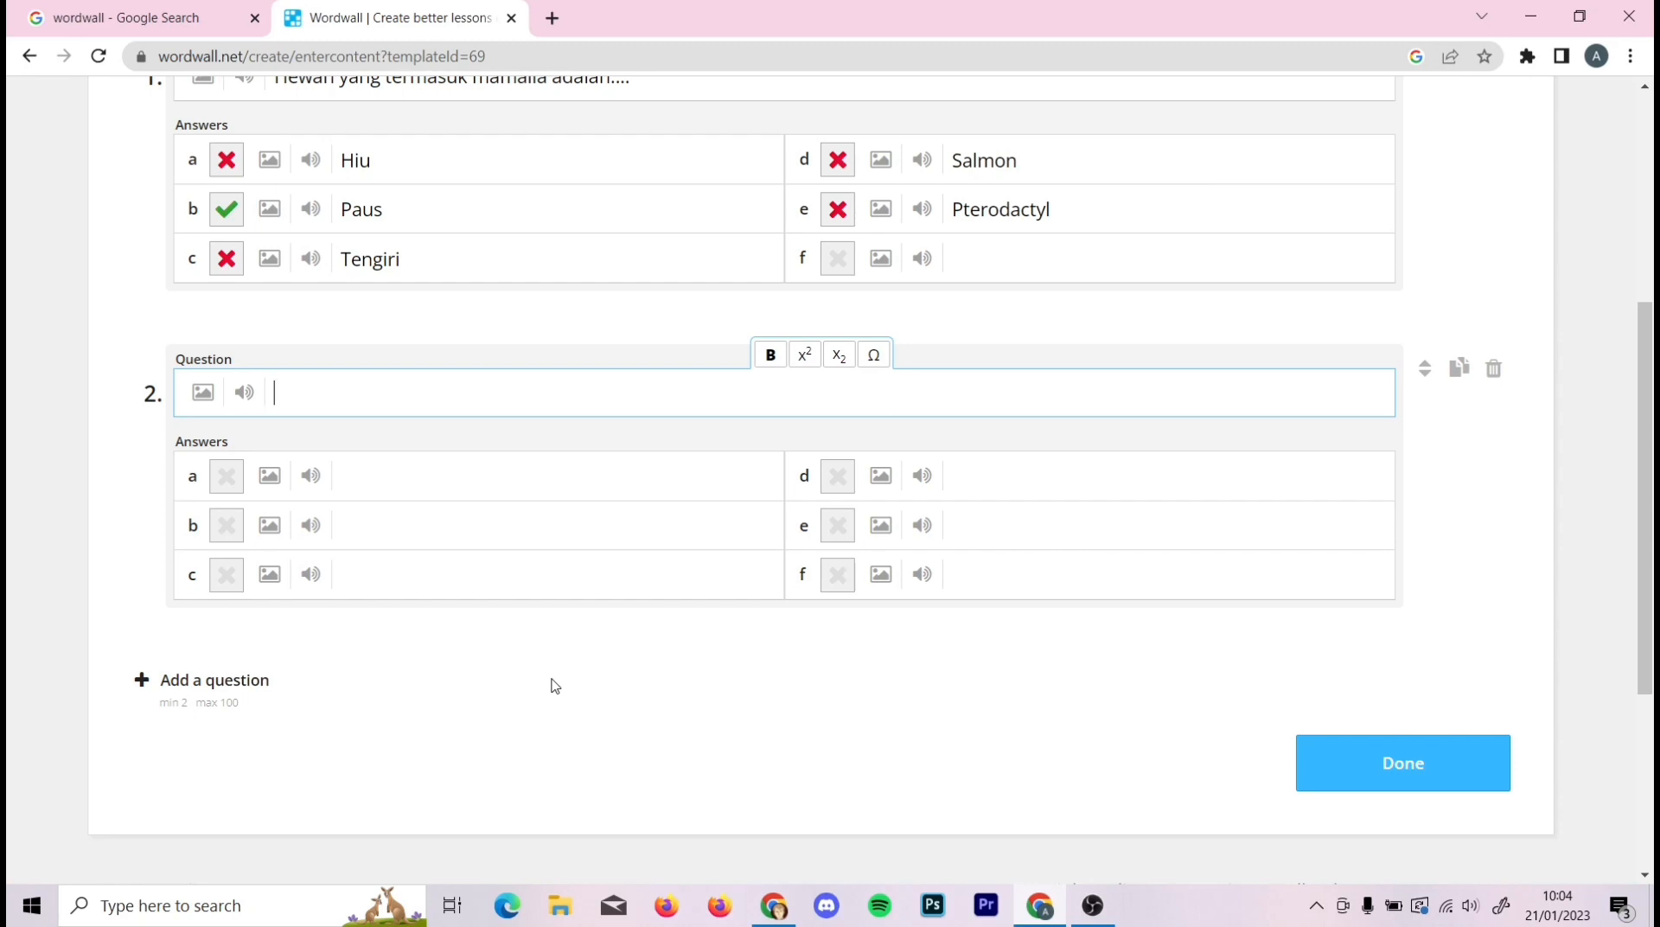
key("Caps_Lock")
type("S")
key("BackSpace")
type("H")
key("Caps_Lock")
type("ewan")
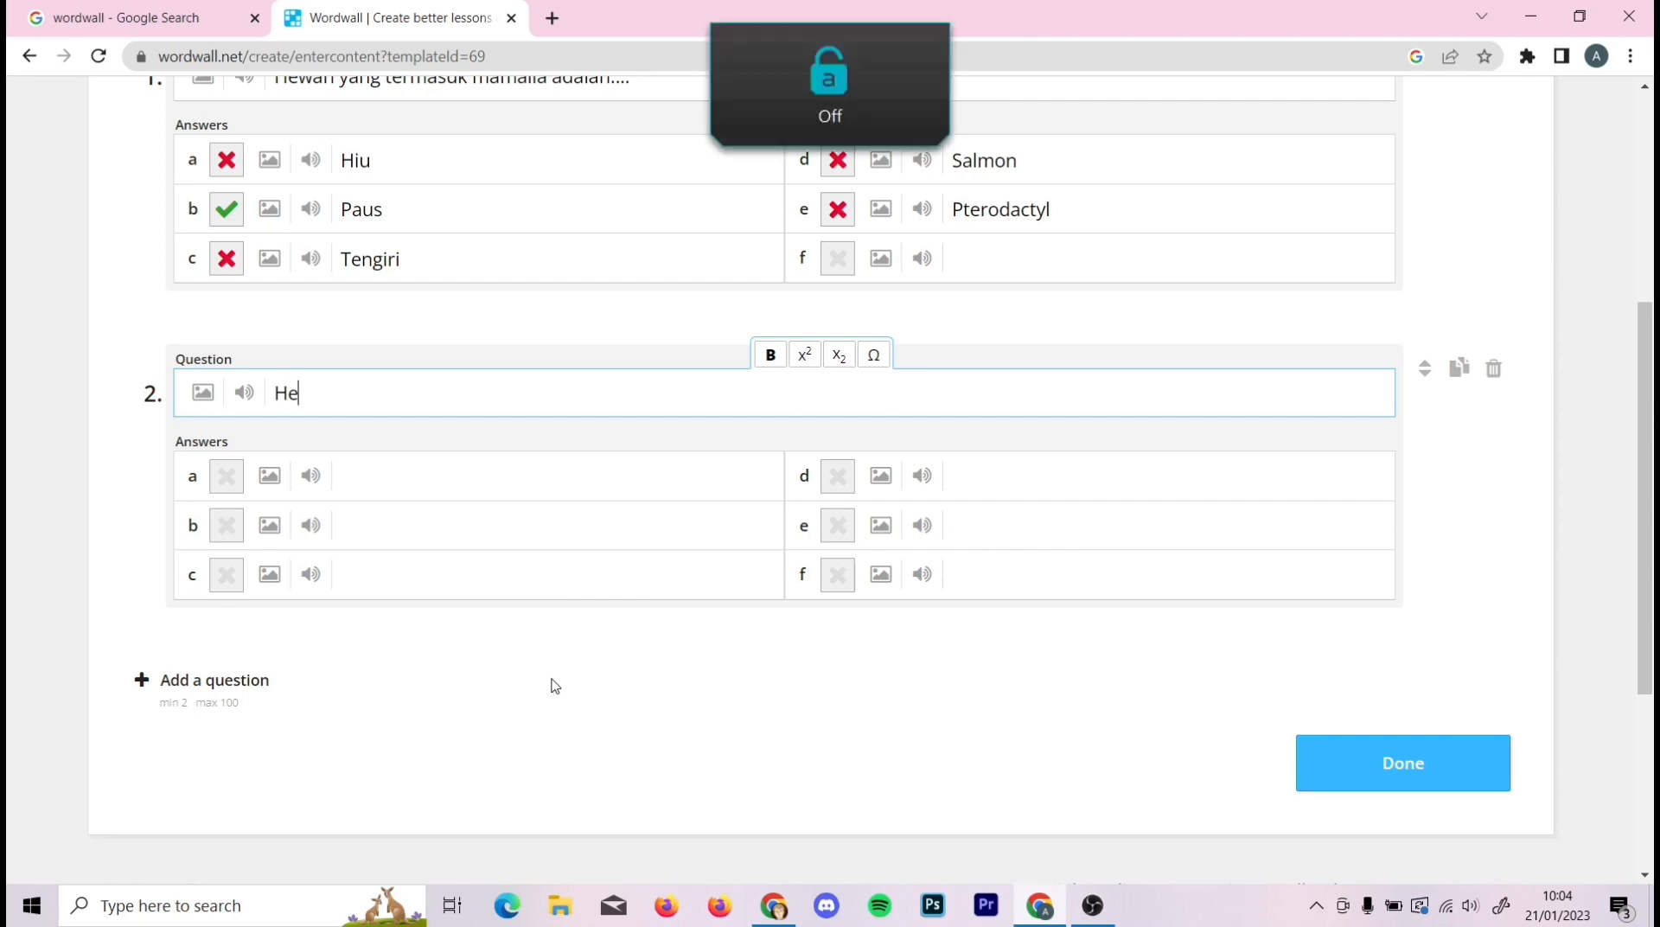
type("gas yang b")
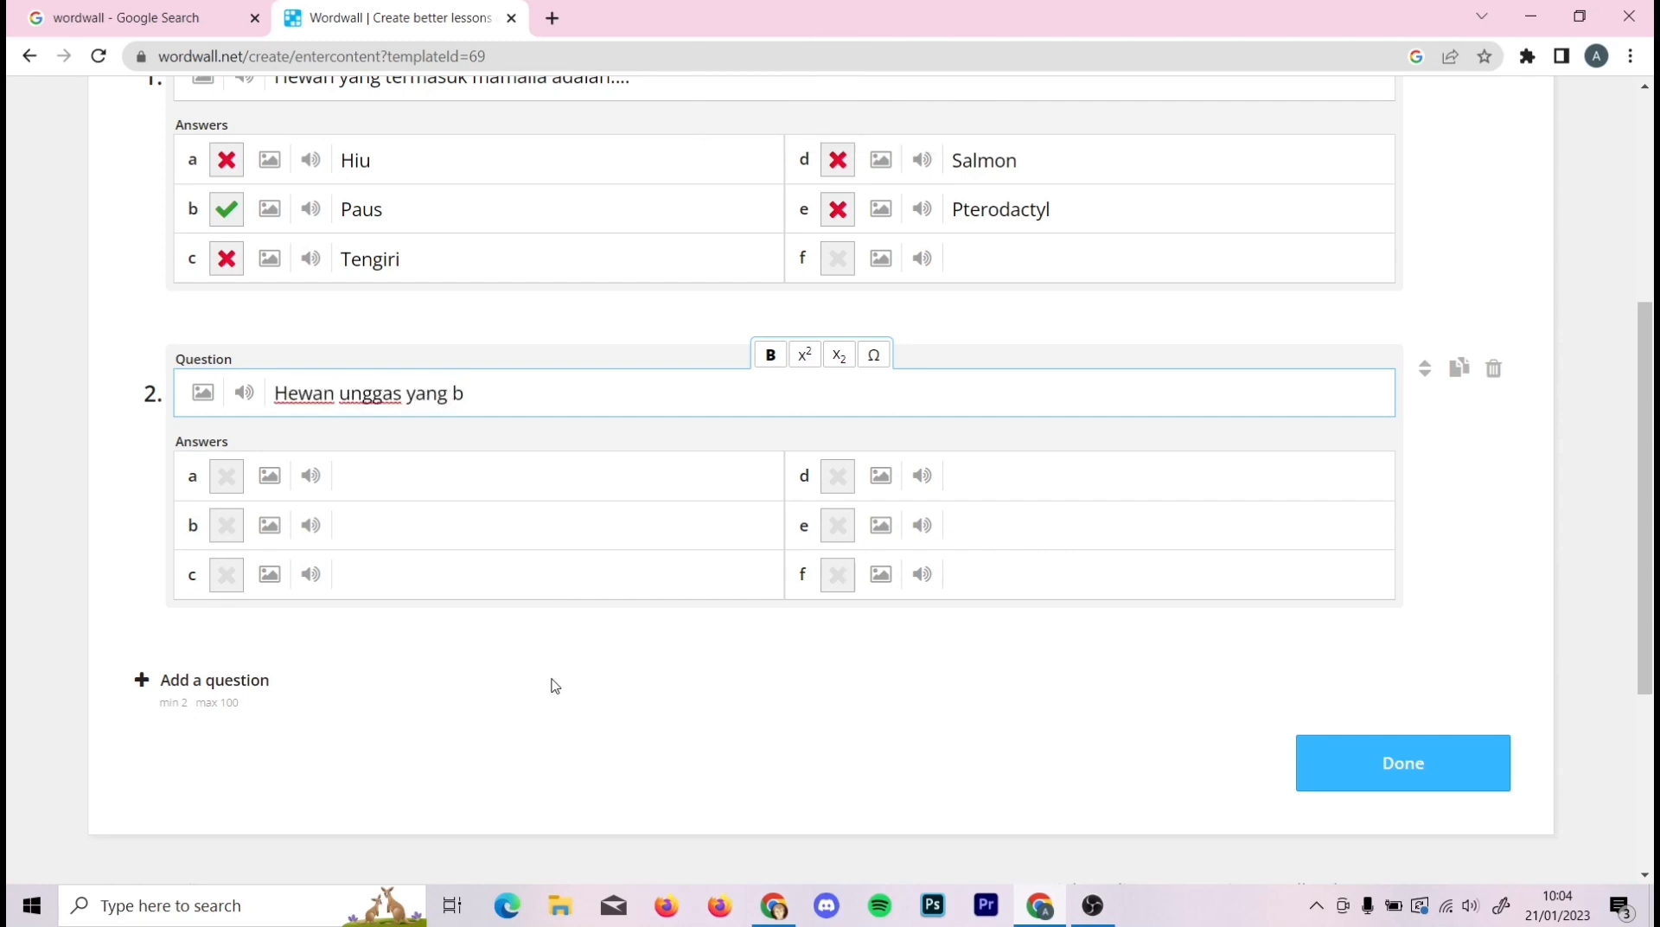
key("BackSpace")
type("tidak bisa terba")
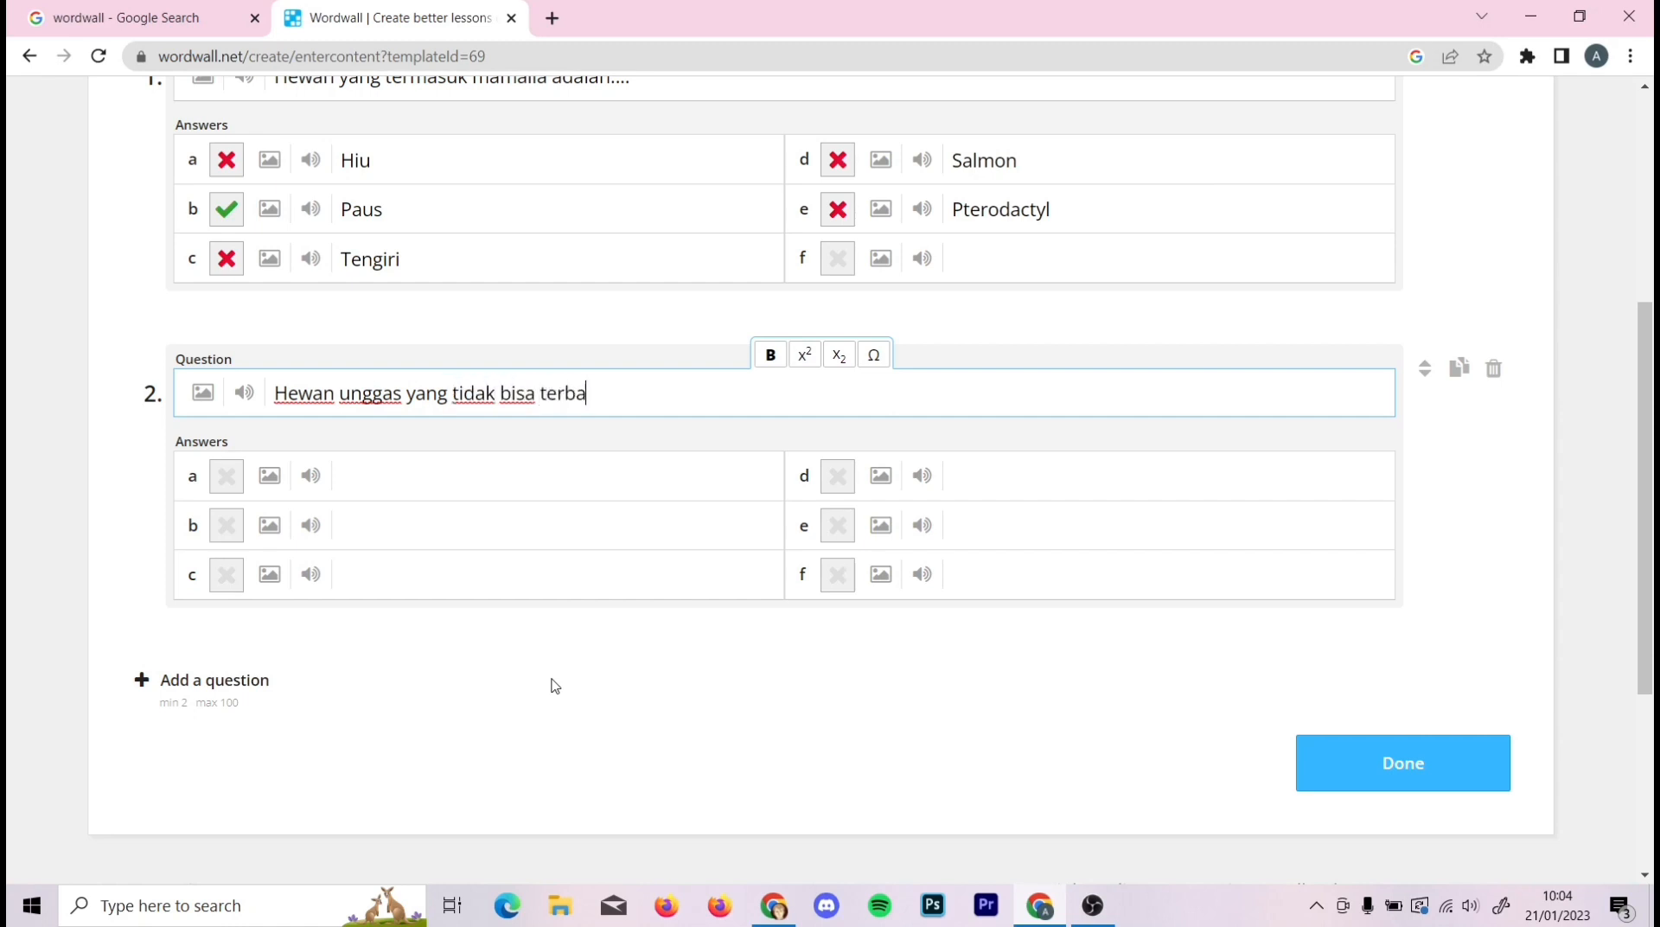
type("ng dontohnya....")
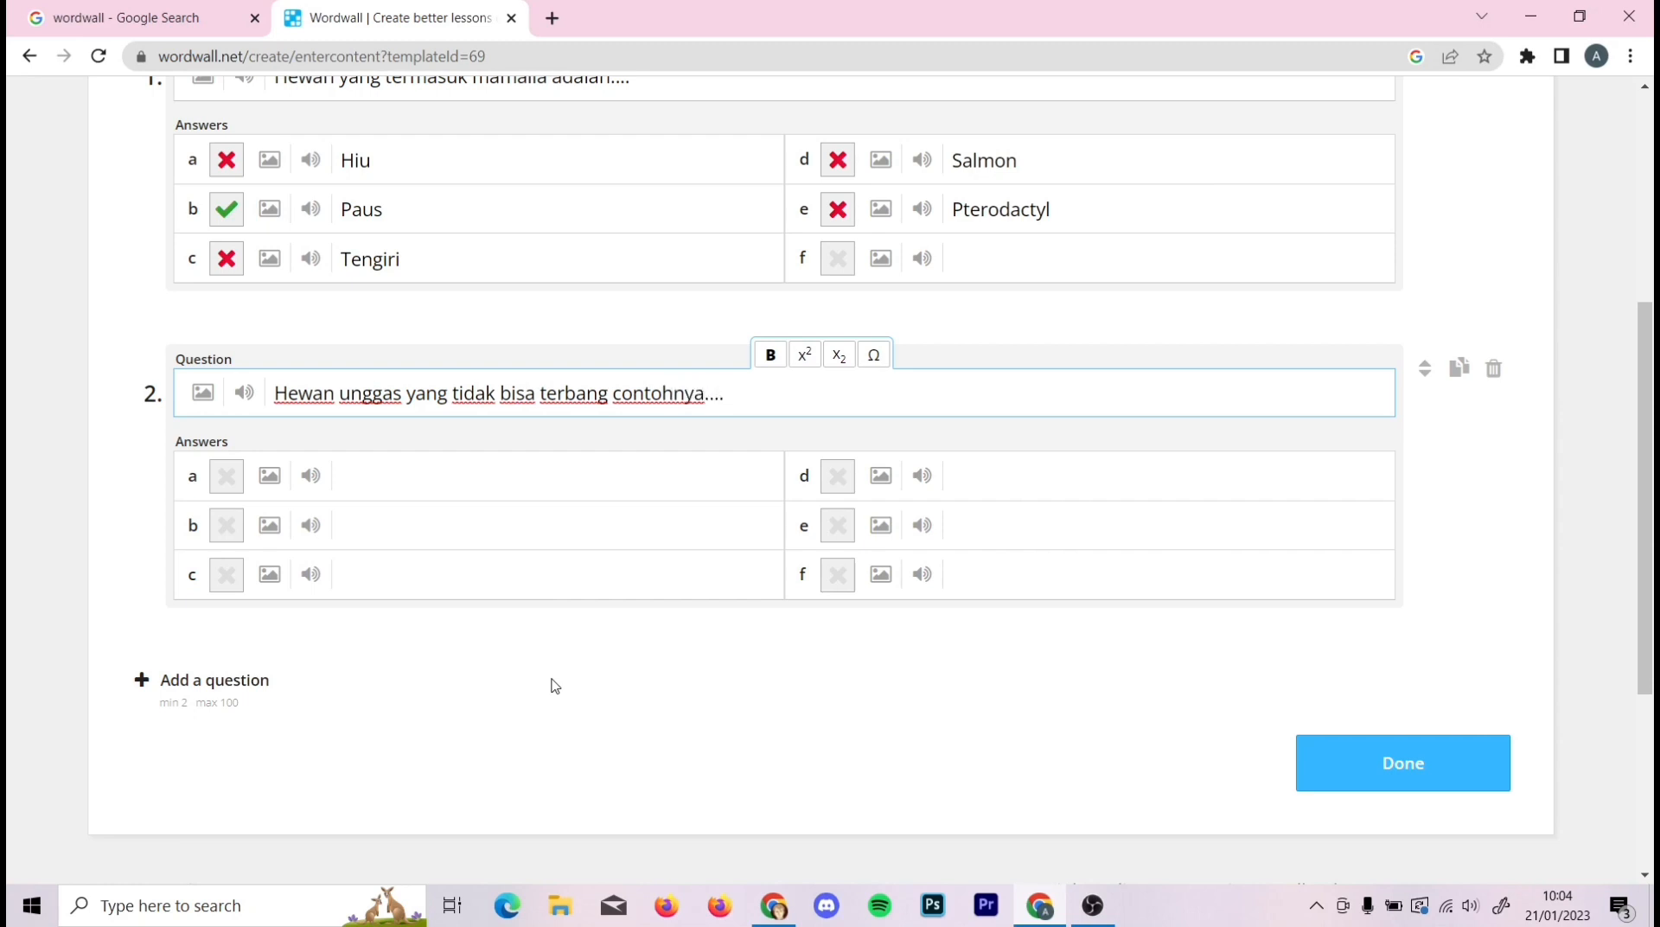
- Fill in "Camar" as answer a and "Ayam" as answer b of question 2
left_click(398, 487)
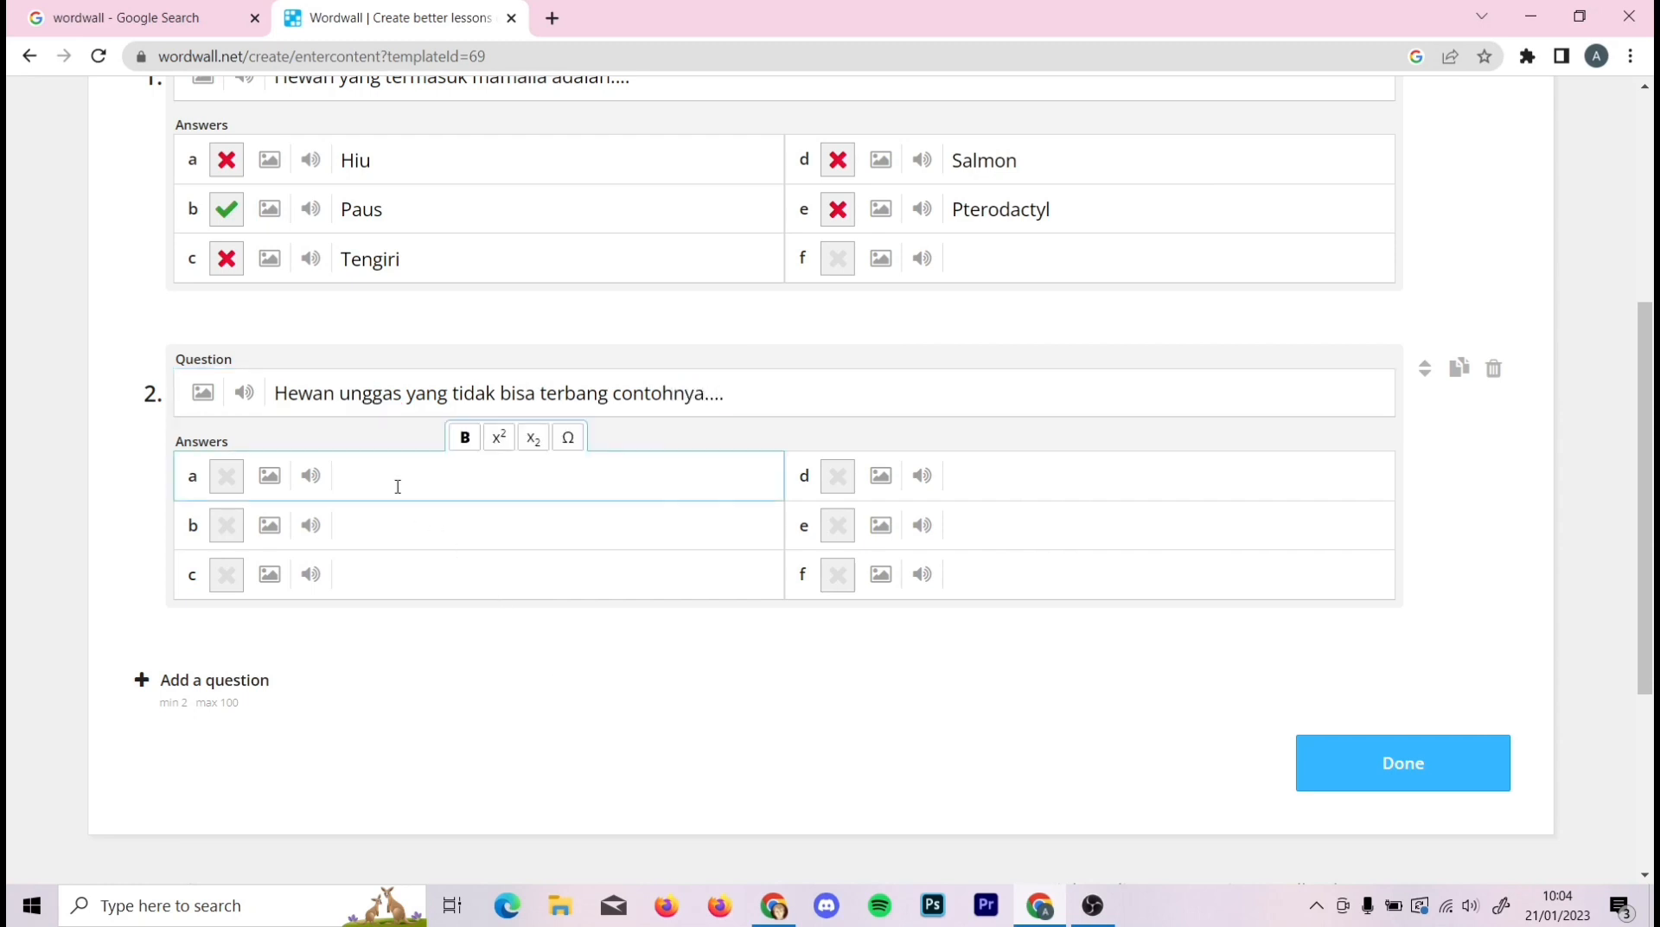
key("Caps_Lock")
type("C")
key("Caps_Lock")
type("amar")
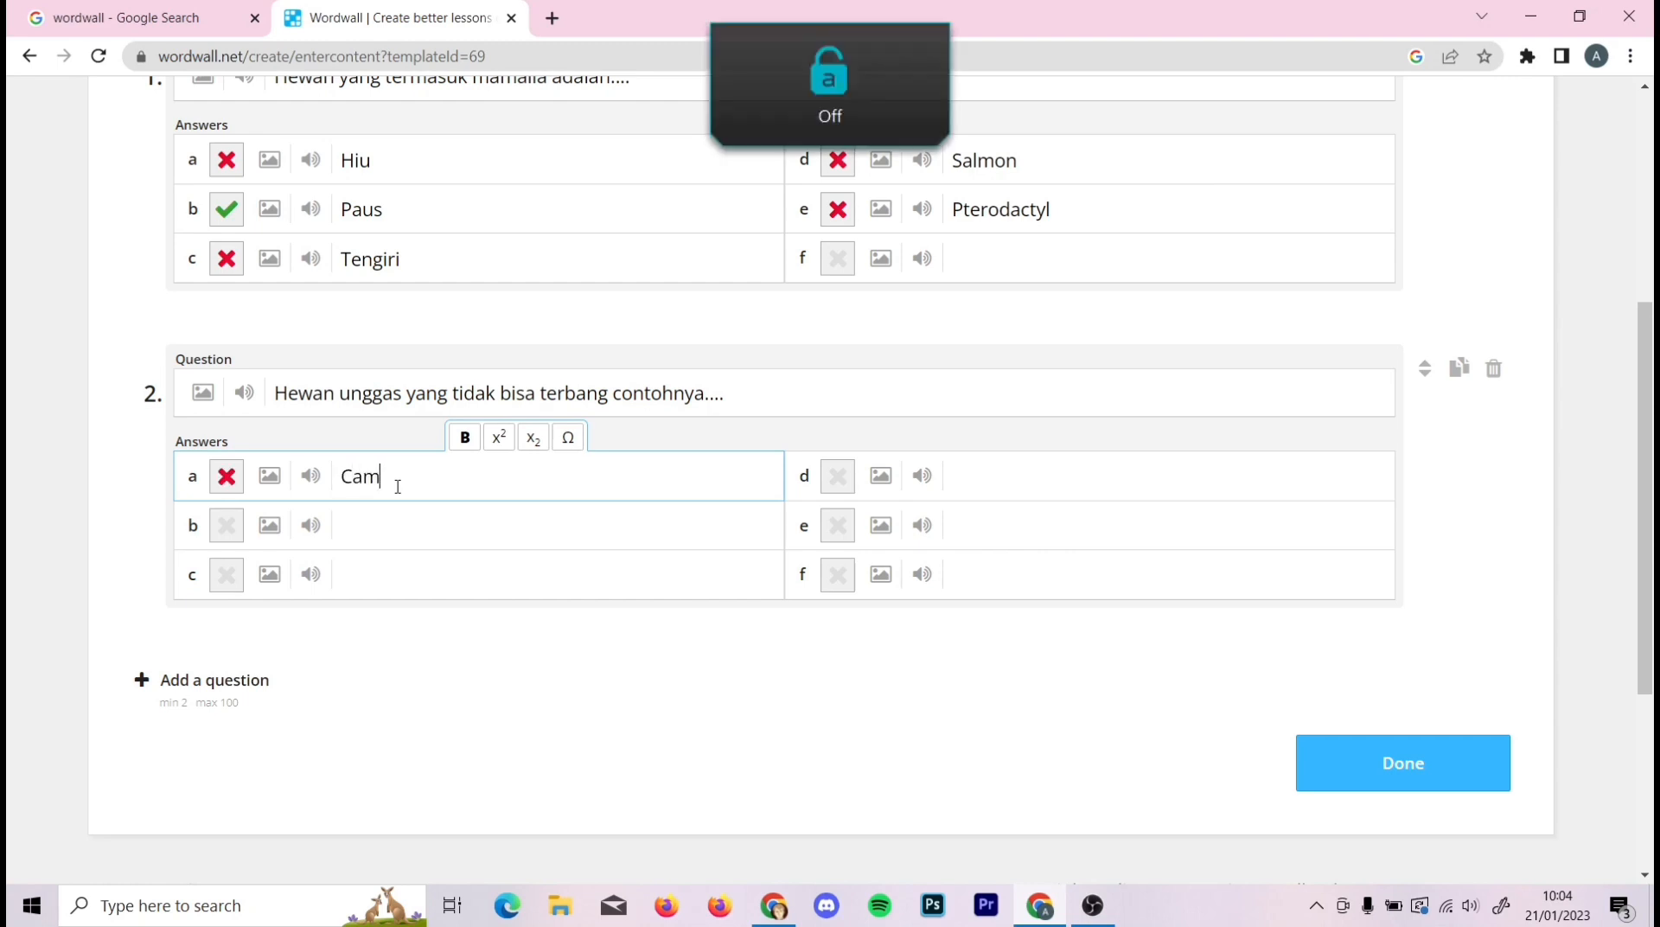
left_click(409, 545)
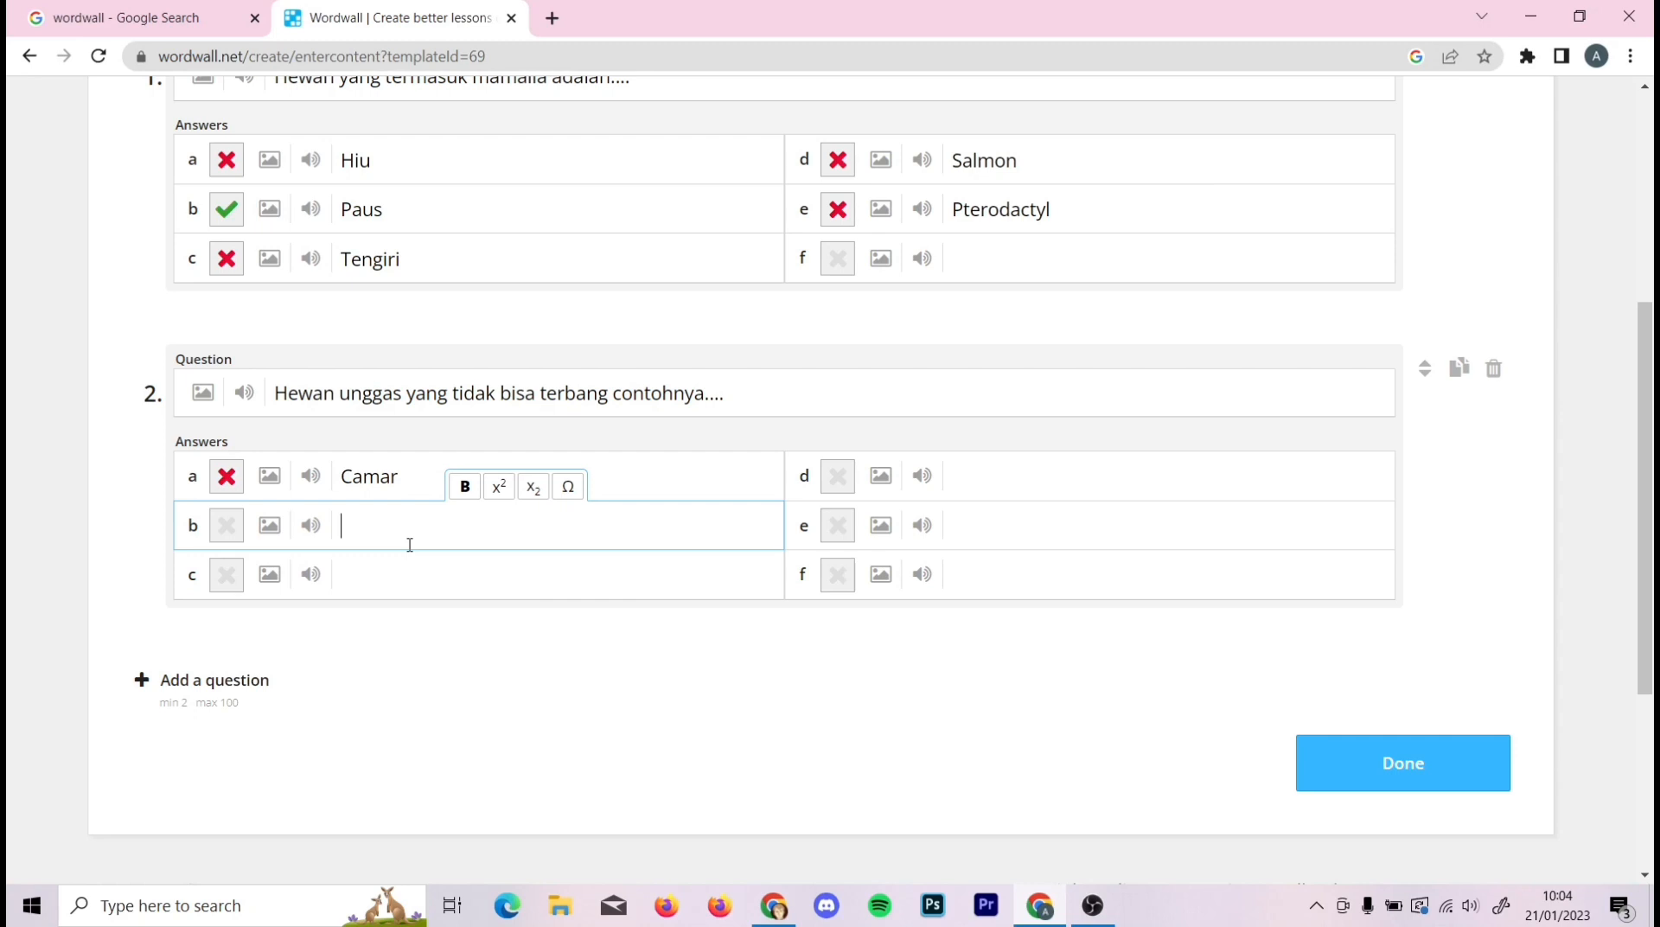
key("Caps_Lock")
type("A")
key("Caps_Lock")
type("yam")
- Fill in "Burung unta" as answer c and "Merpati" as answer d of question 2
left_click(410, 580)
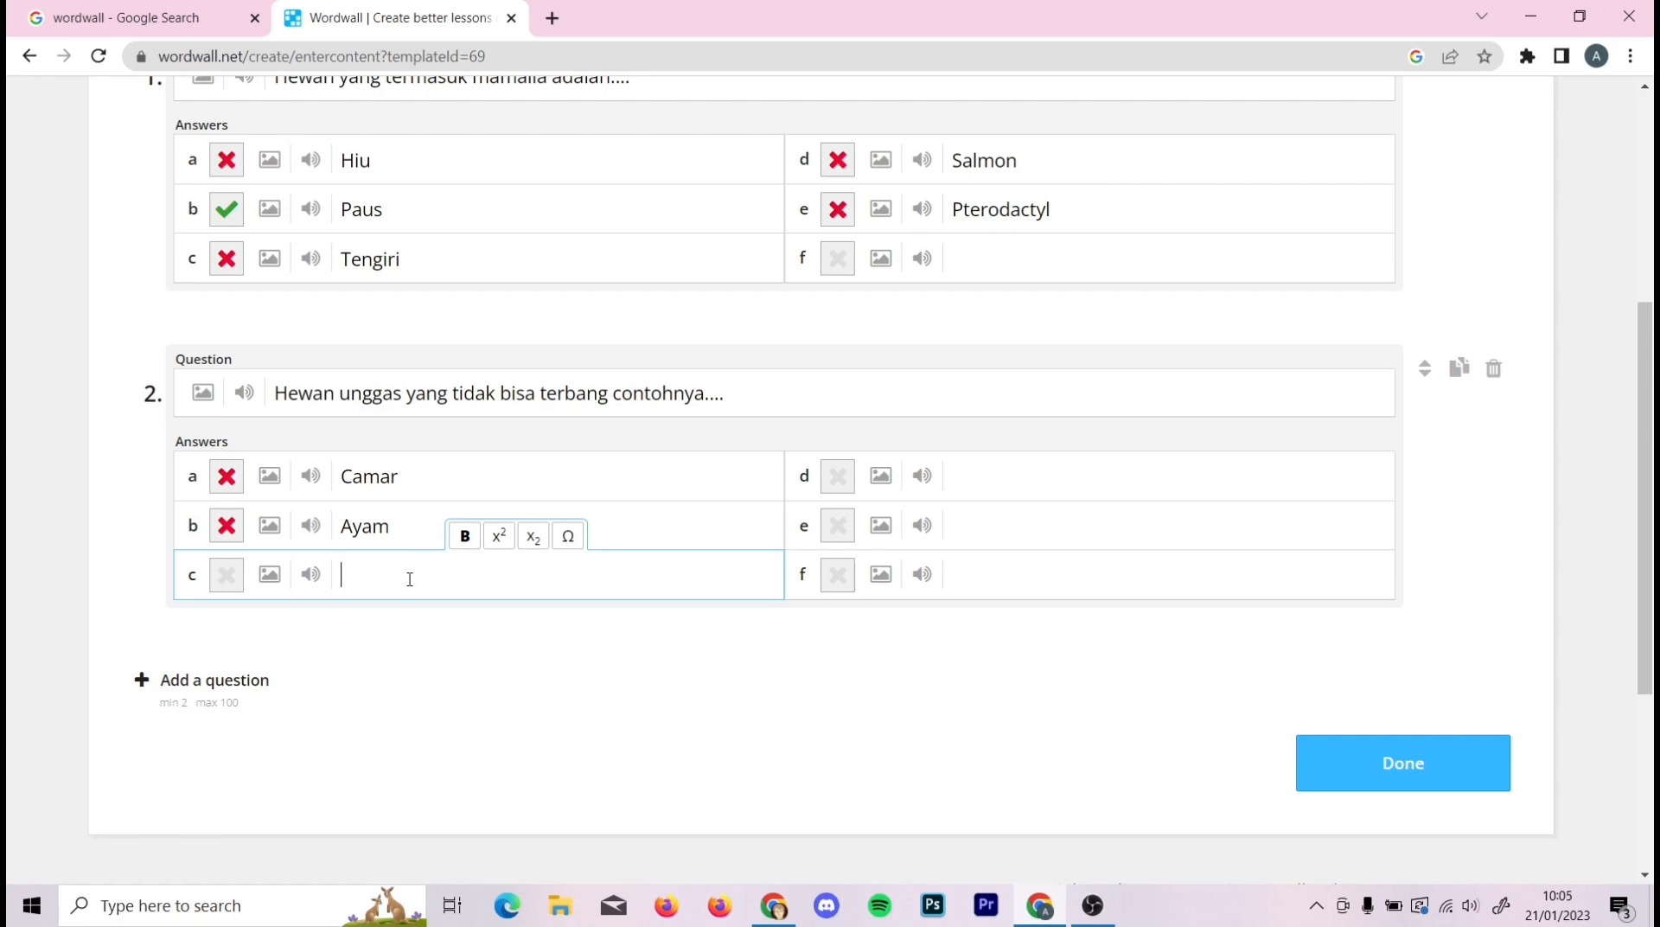
key("Caps_Lock")
type("B")
key("Caps_Lock")
type("uru")
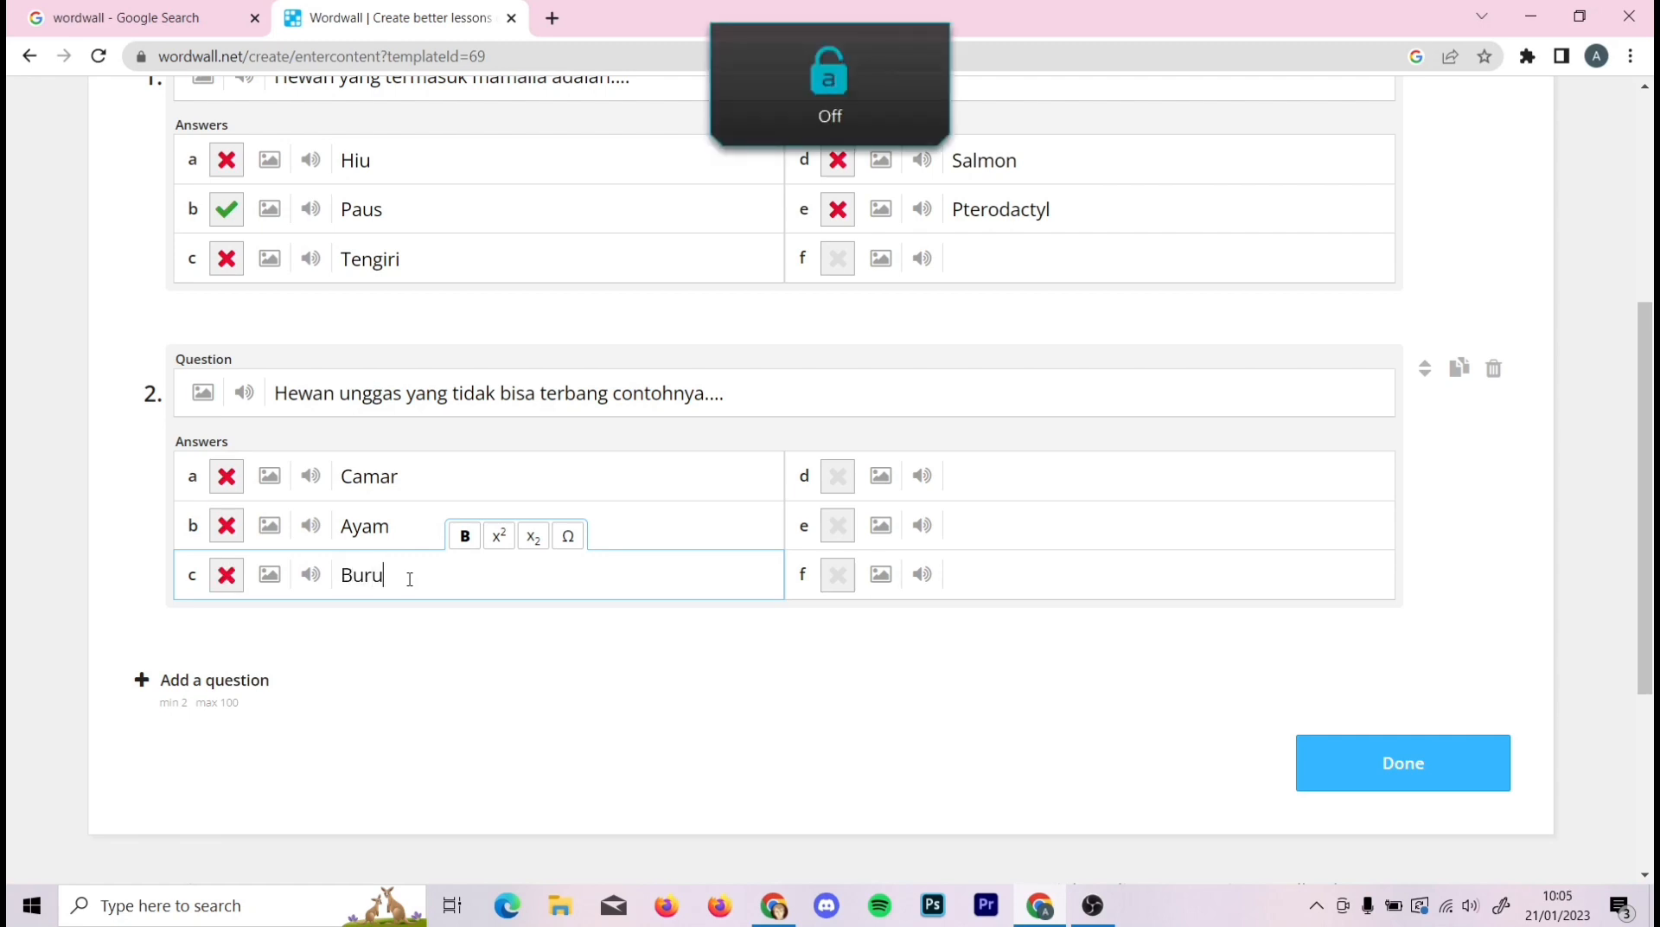
type("ng unta")
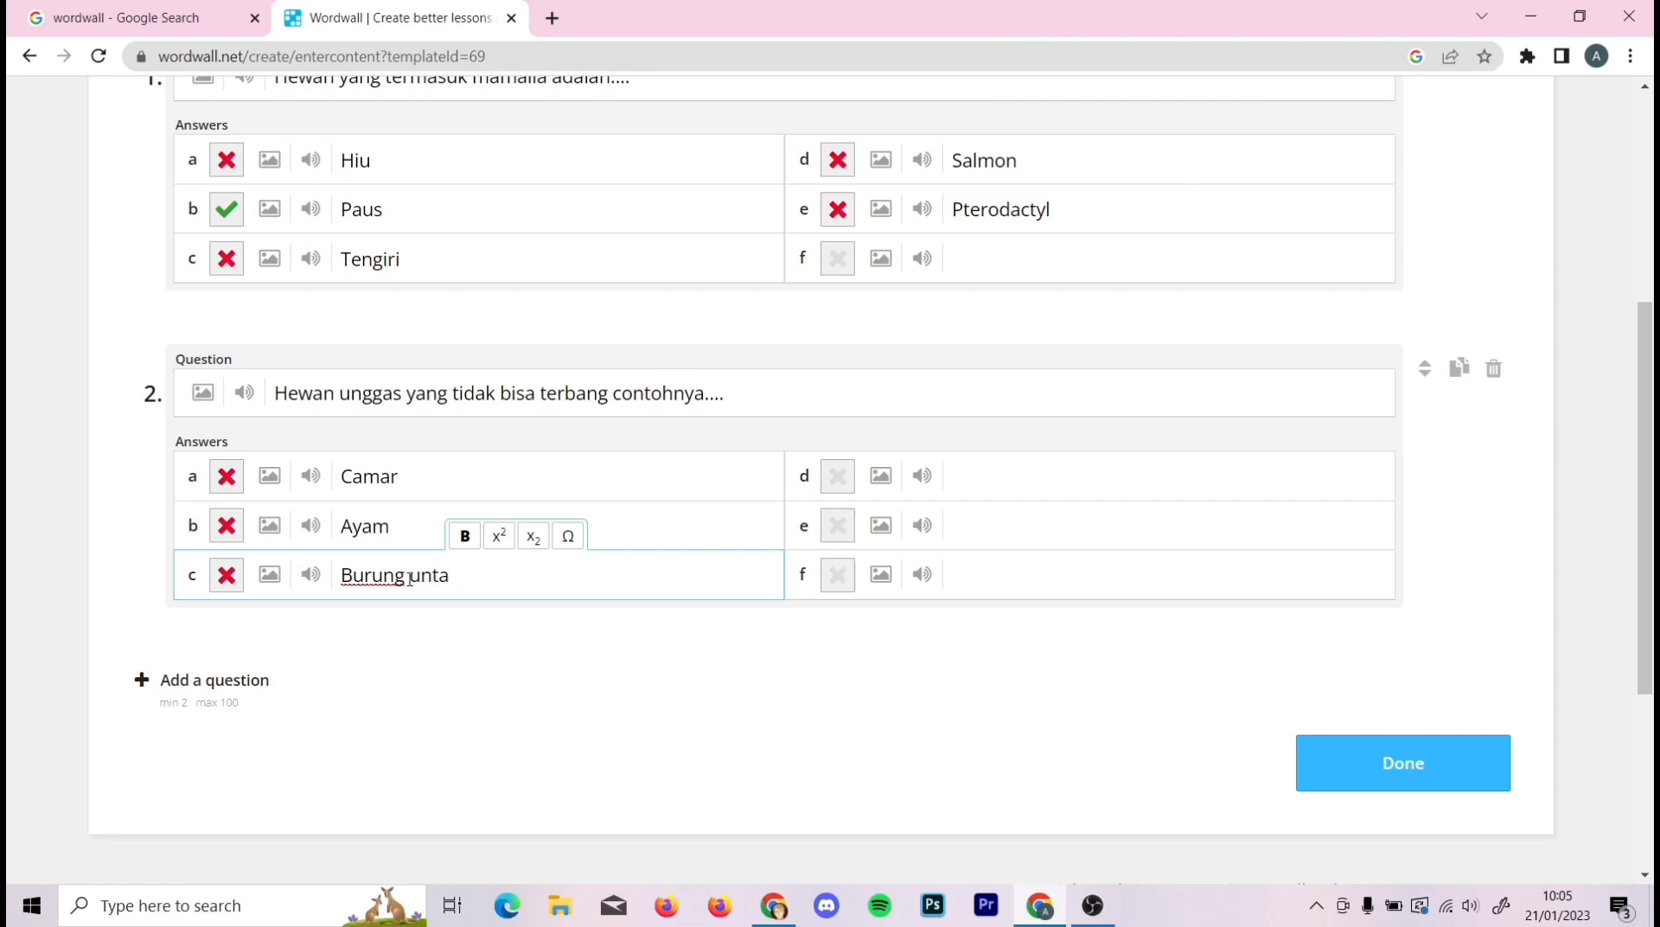
left_click(1021, 495)
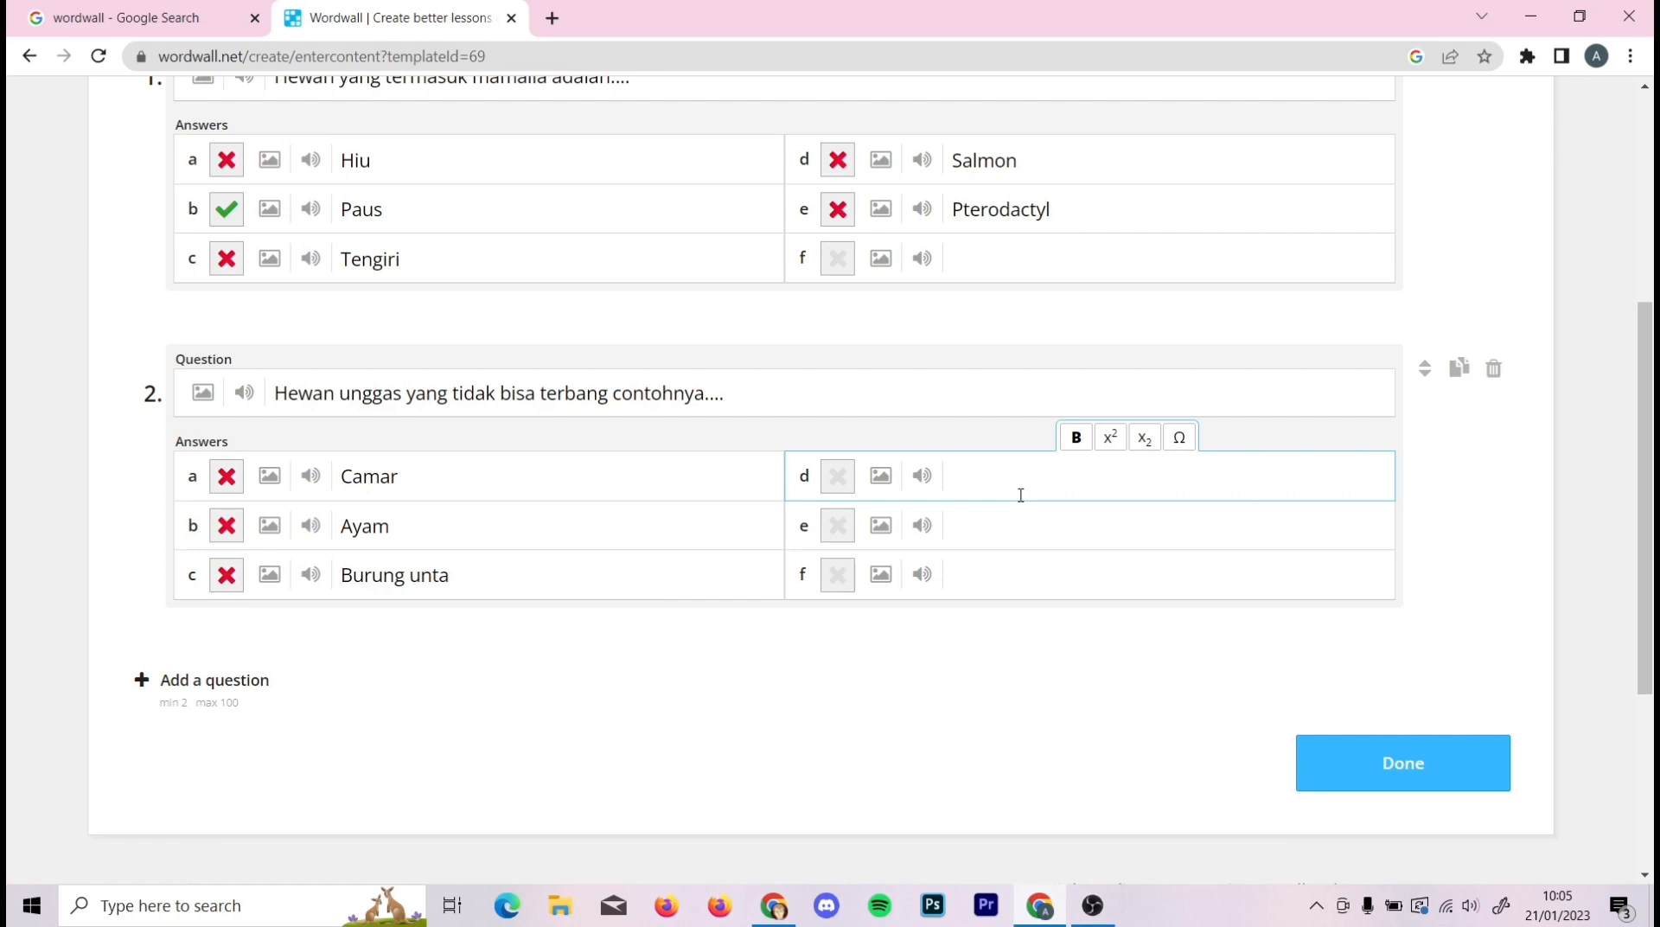
key("Caps_Lock")
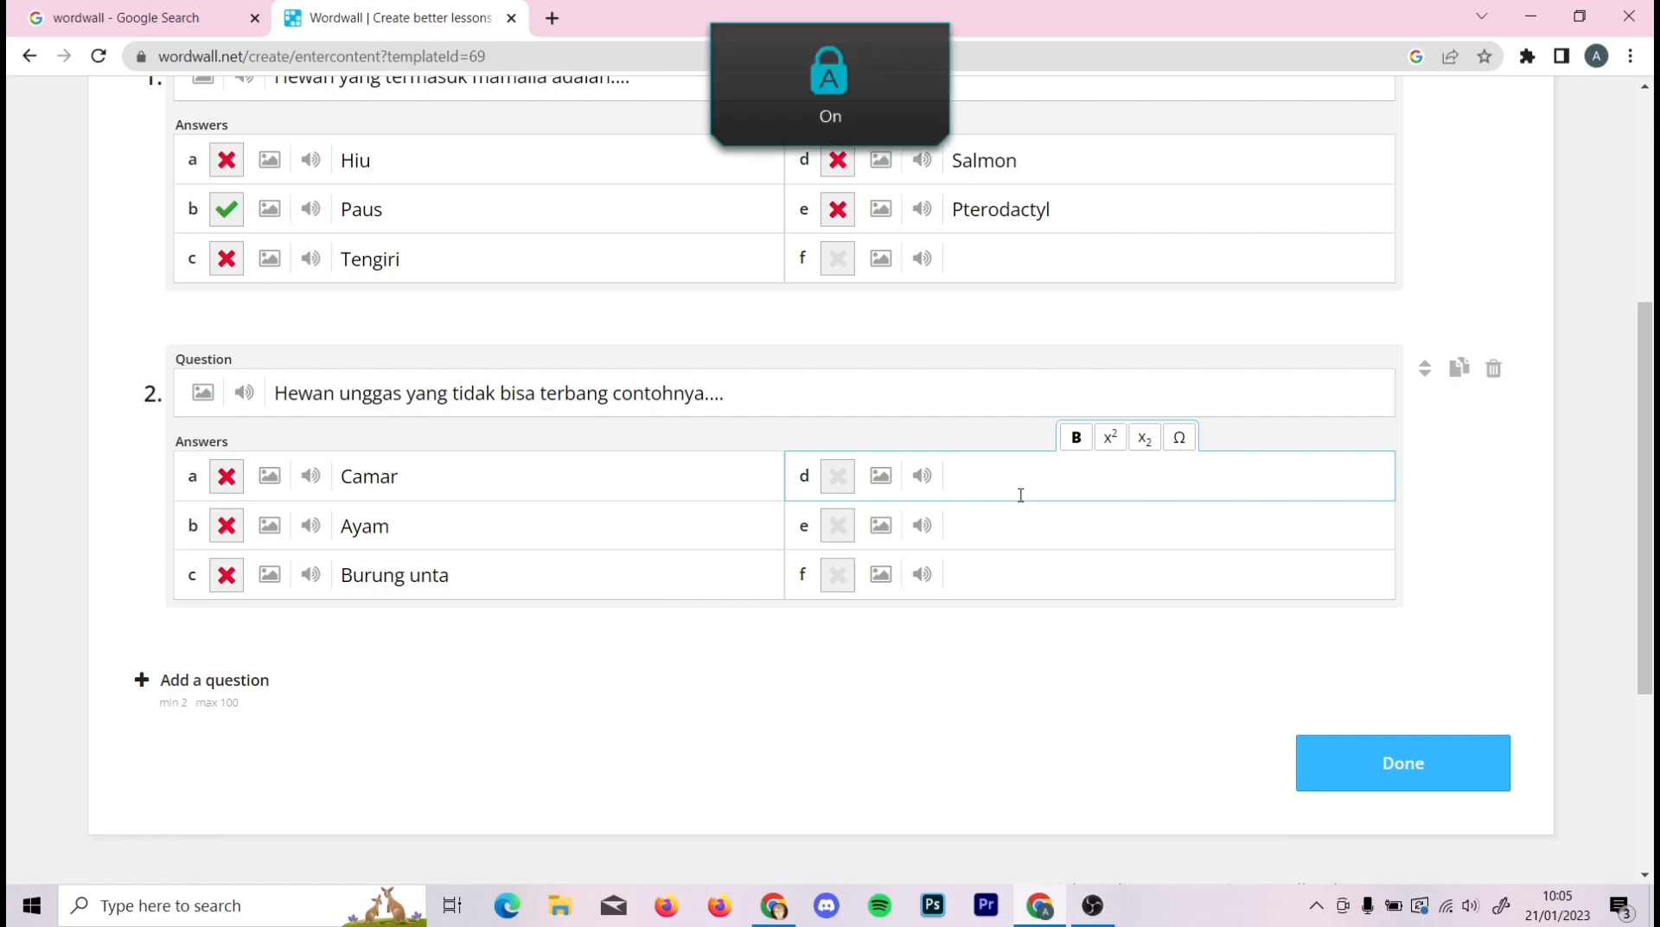
type("M")
key("Caps_Lock")
type("erpati")
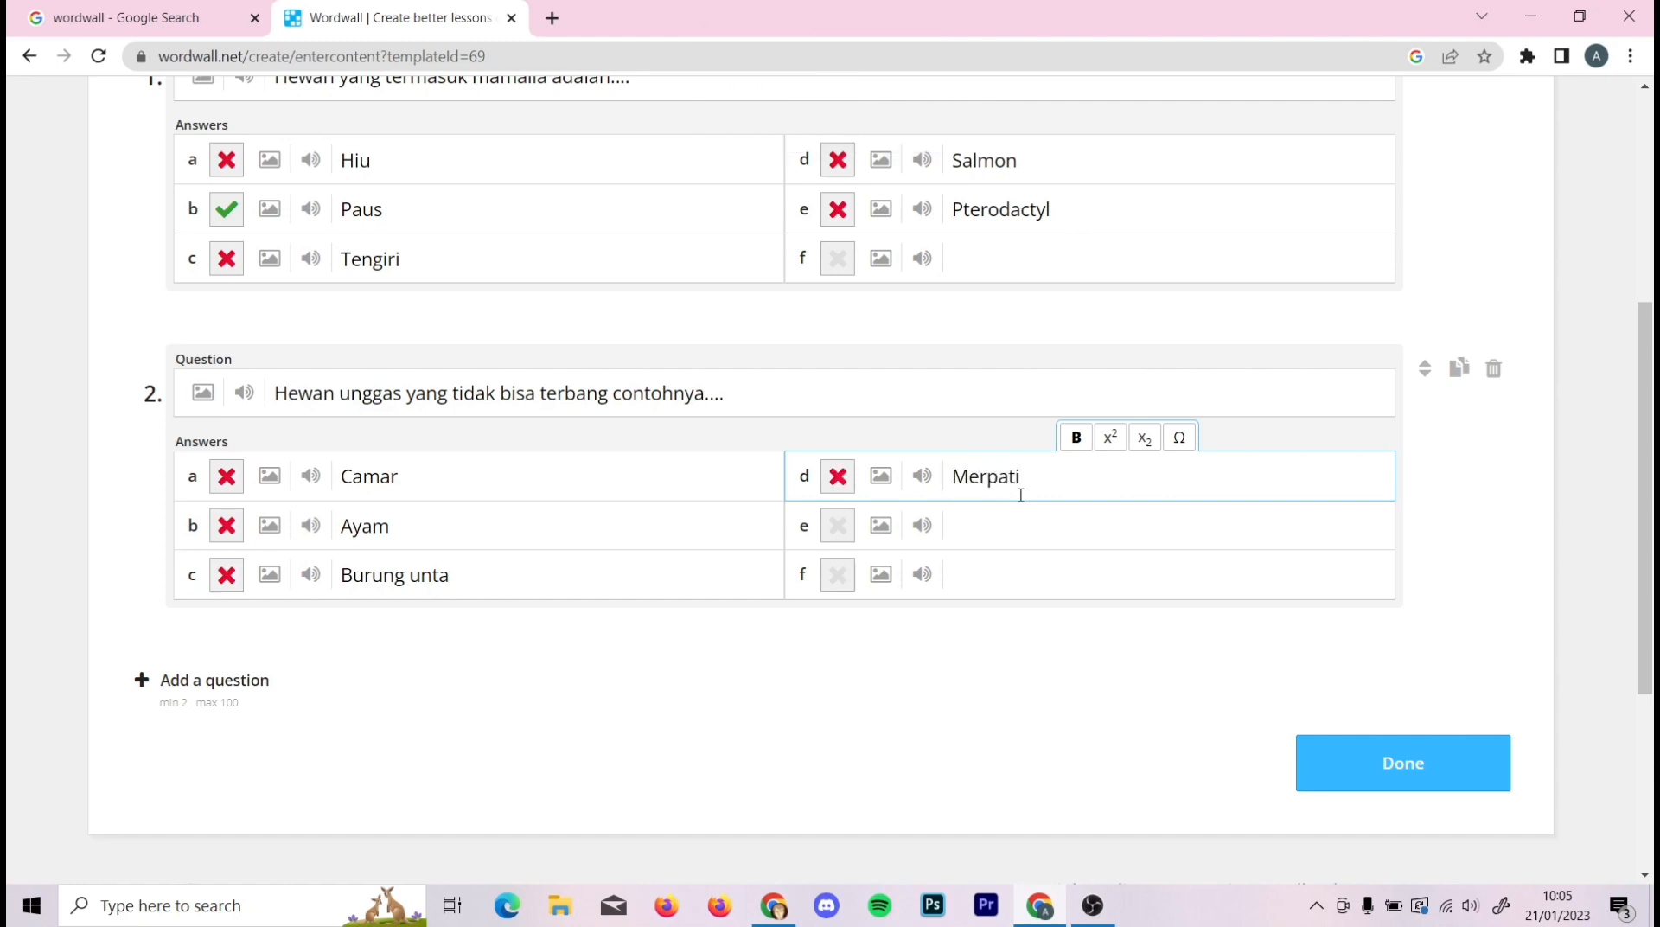
- Fill in "Pipit" as answer e of question 2 and mark answer c, "Burung unta", as correct
left_click(976, 510)
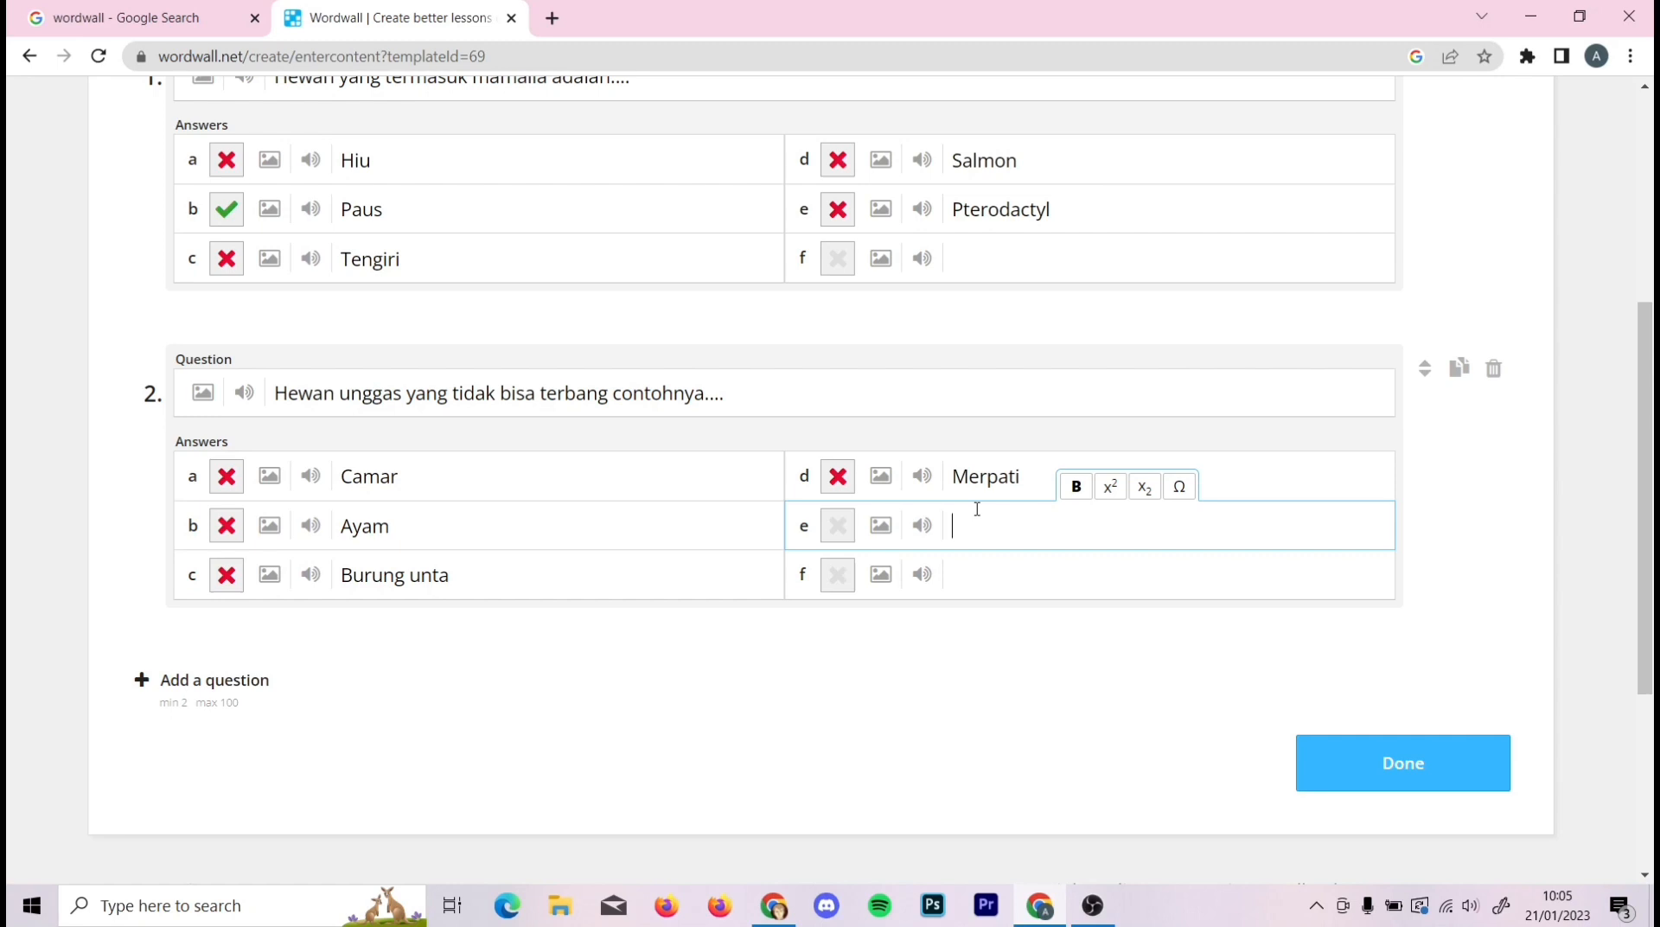
key("Caps_Lock")
type("P")
key("Caps_Lock")
type("ipit")
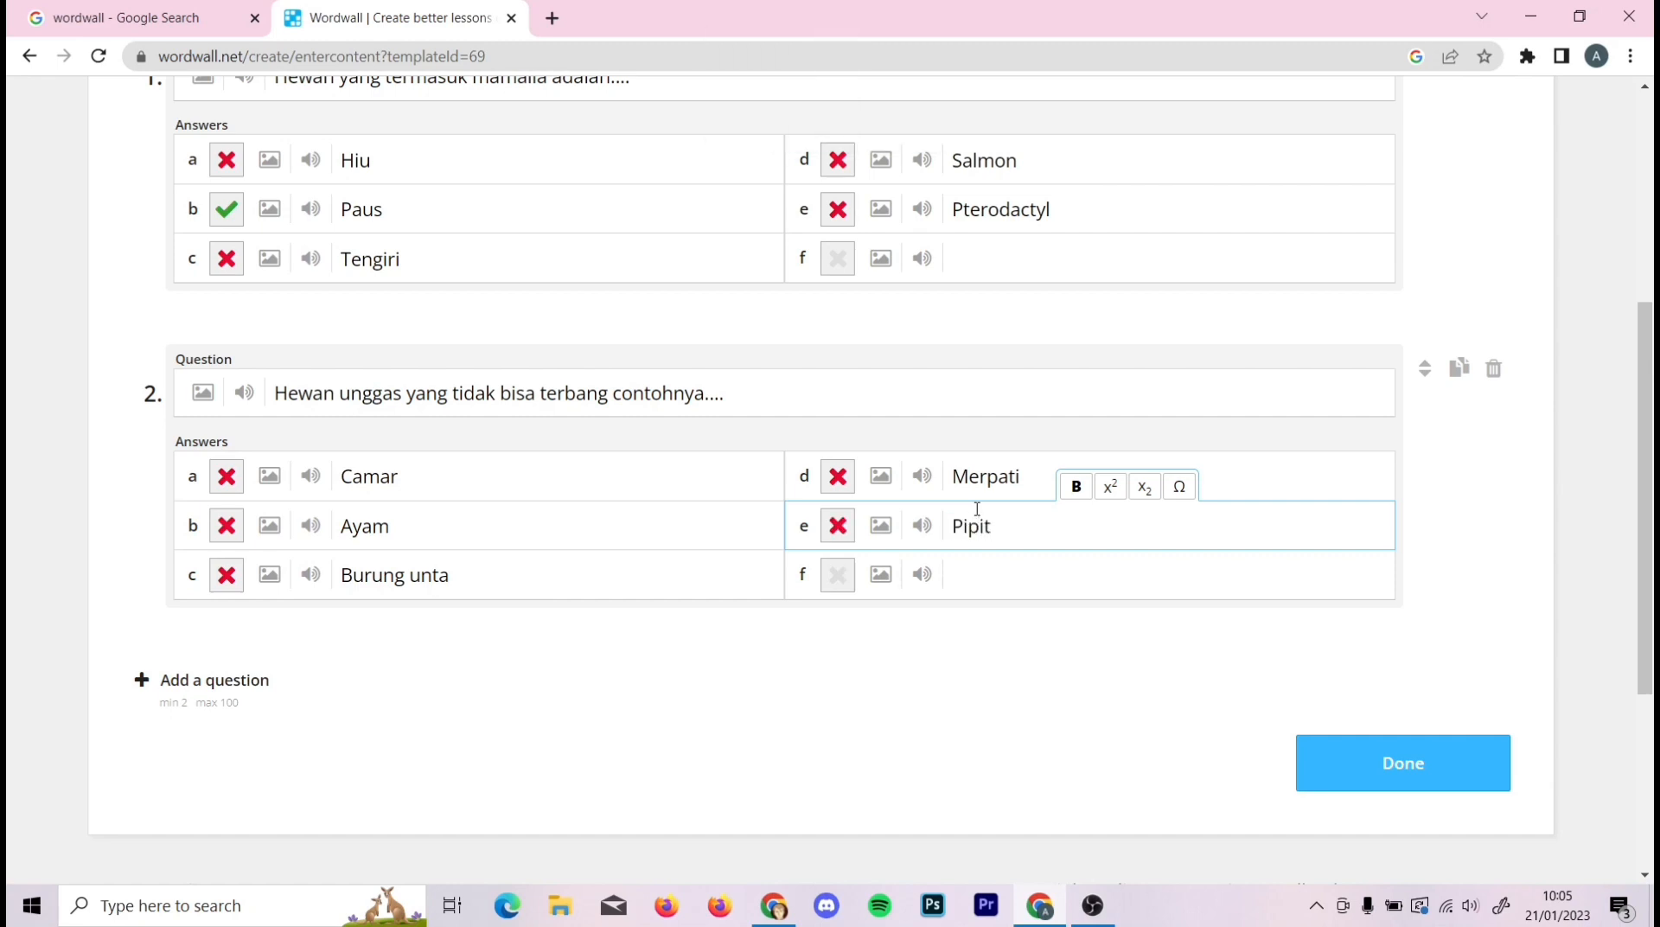
left_click(921, 664)
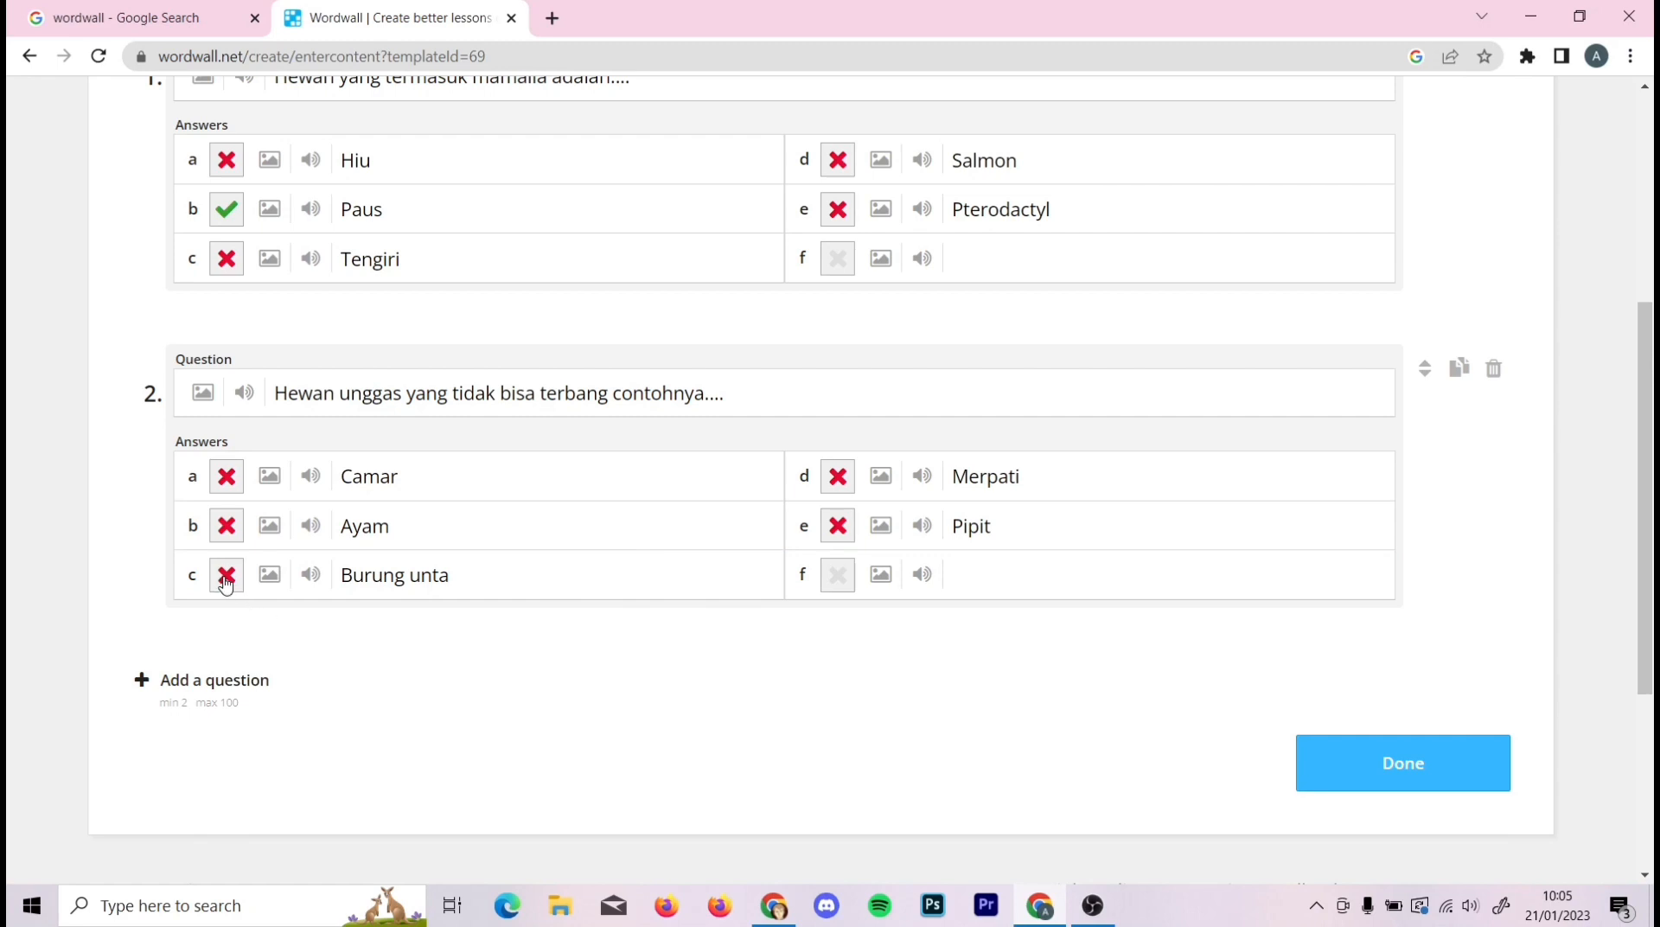
left_click(227, 575)
- Finish the activity content and agree to proceed with fewer than 5 questions
left_click(1405, 760)
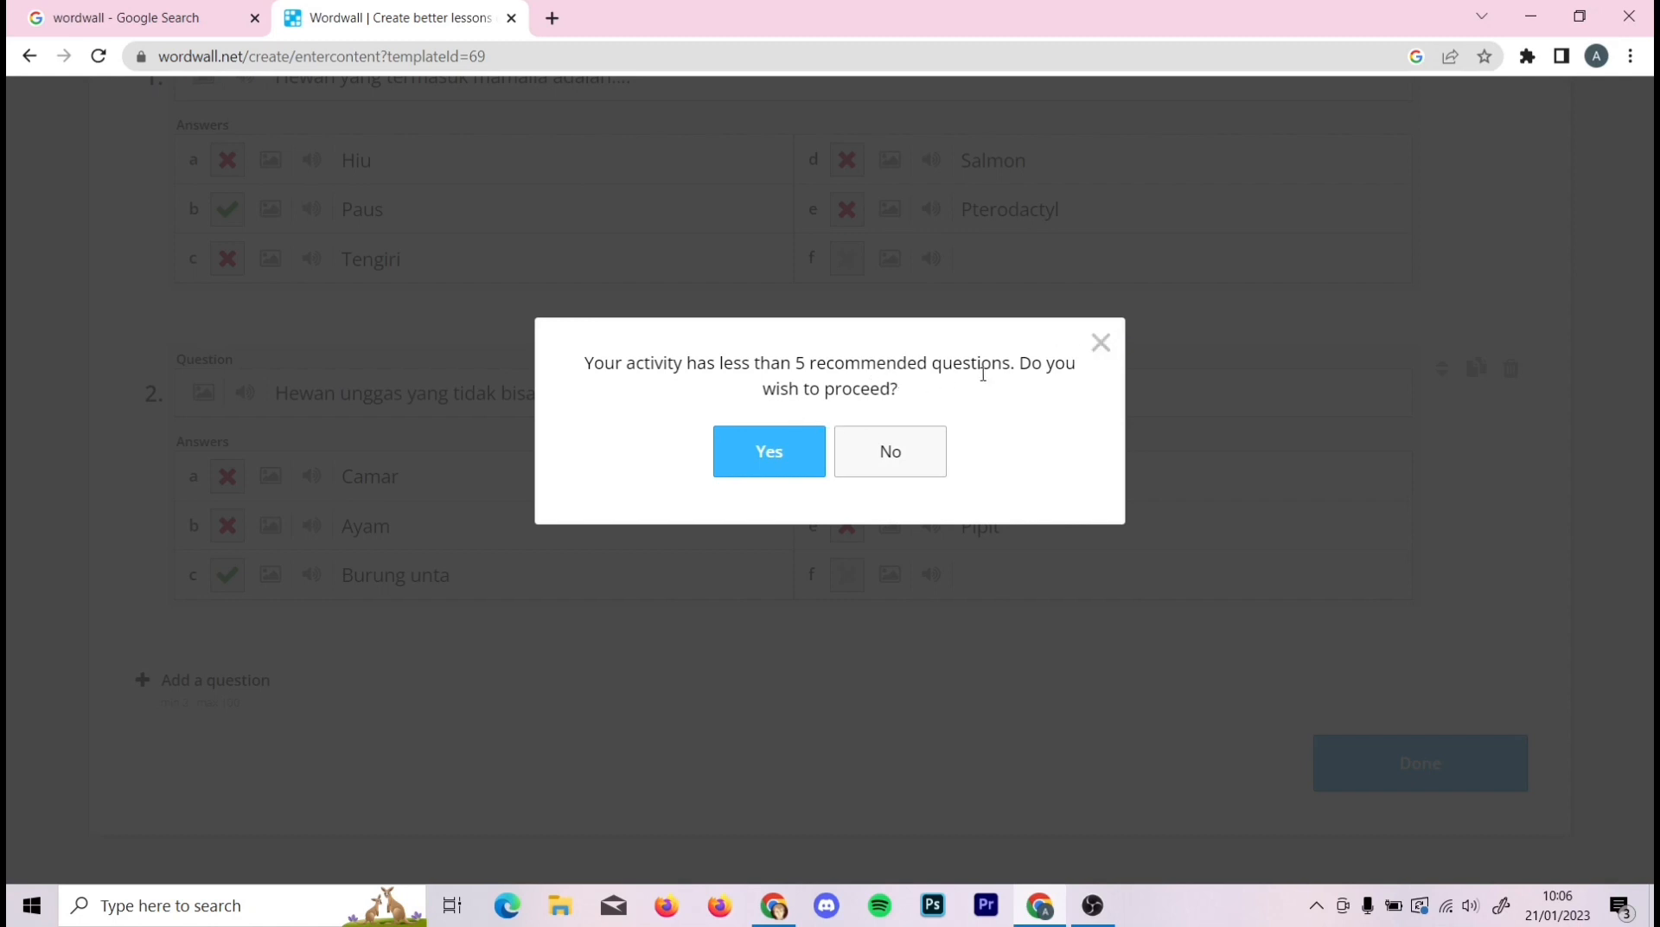
left_click(768, 455)
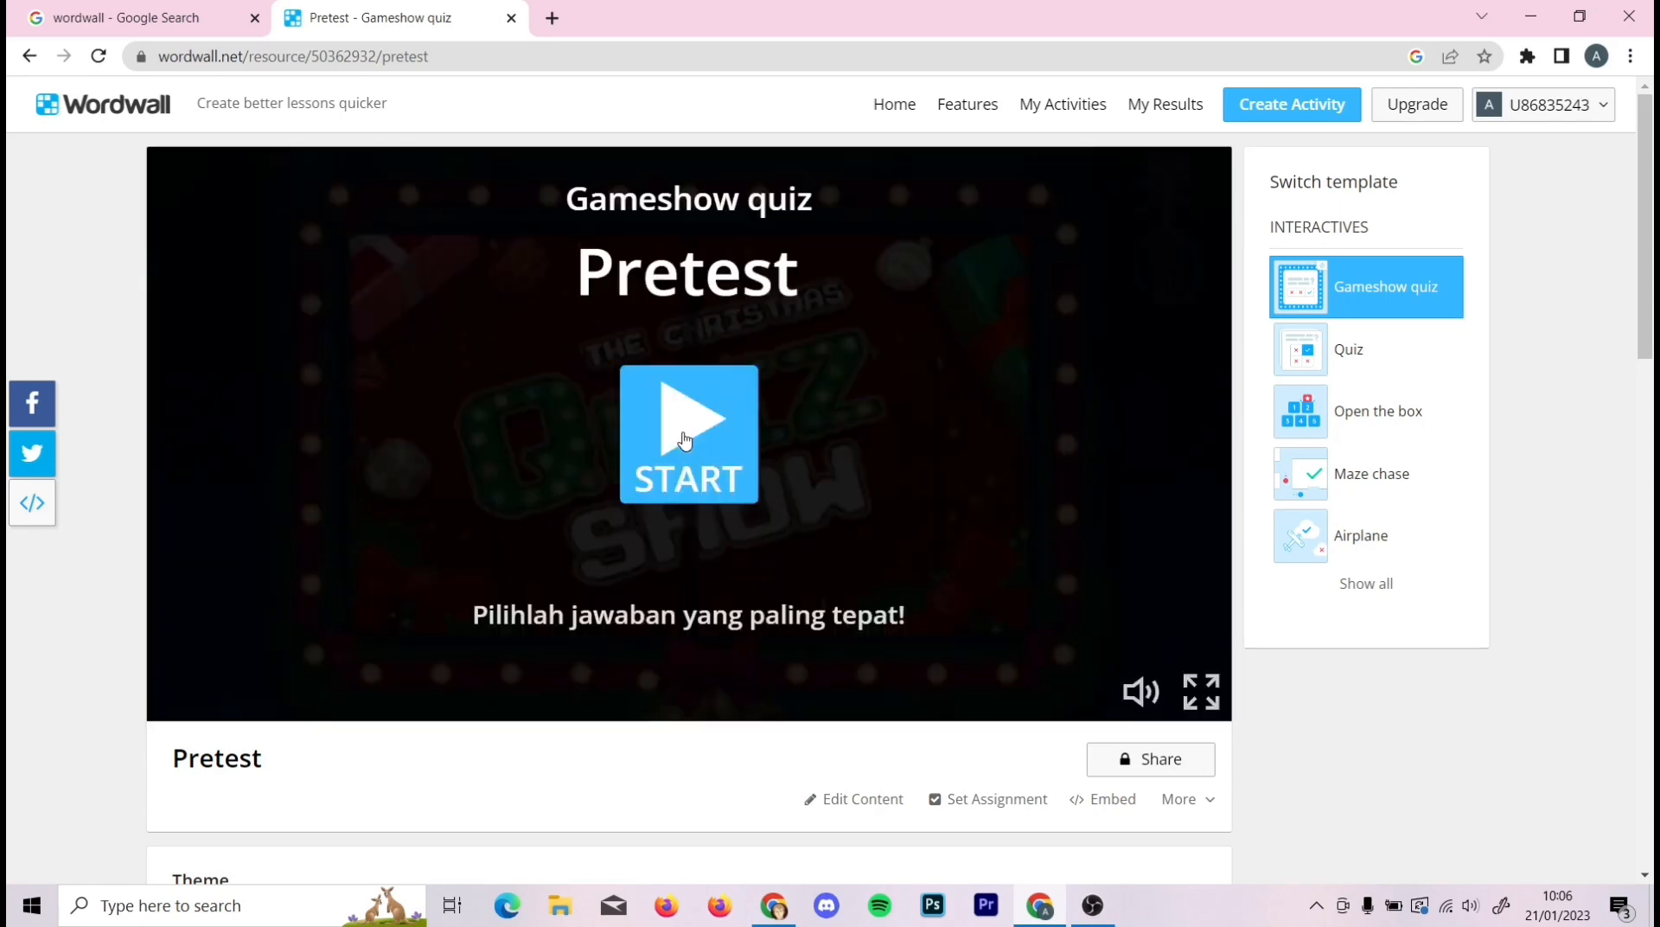
- Test-play the quiz, answering "Paus" to question 1 and "Ayam" to question 2
left_click(685, 441)
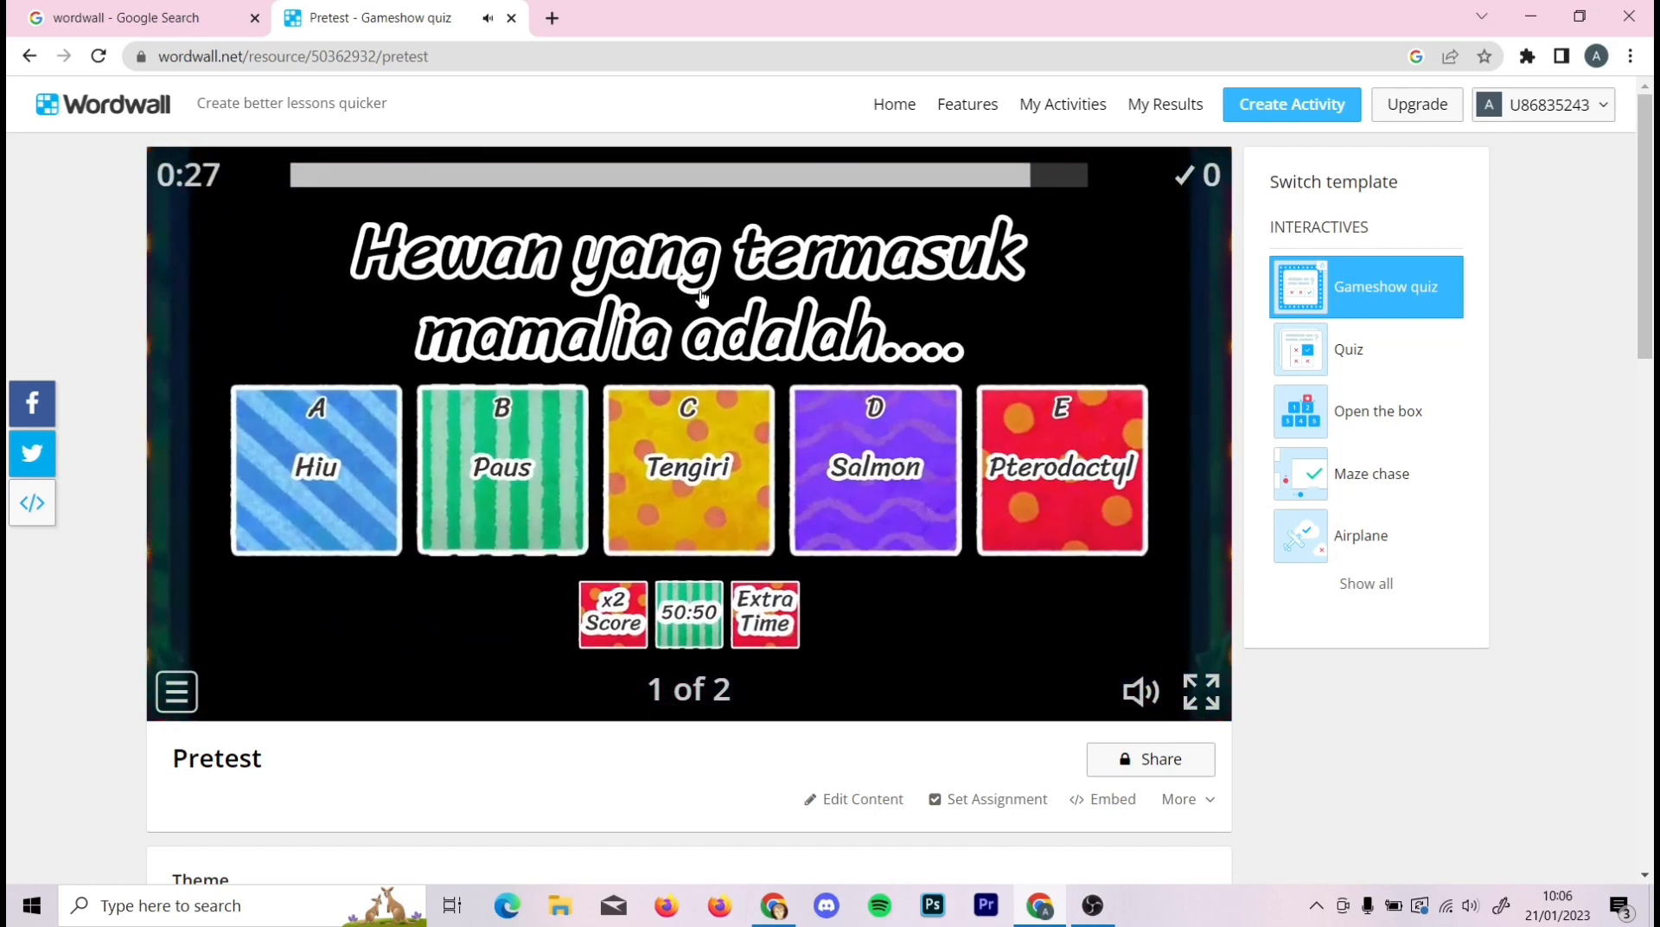
left_click(526, 481)
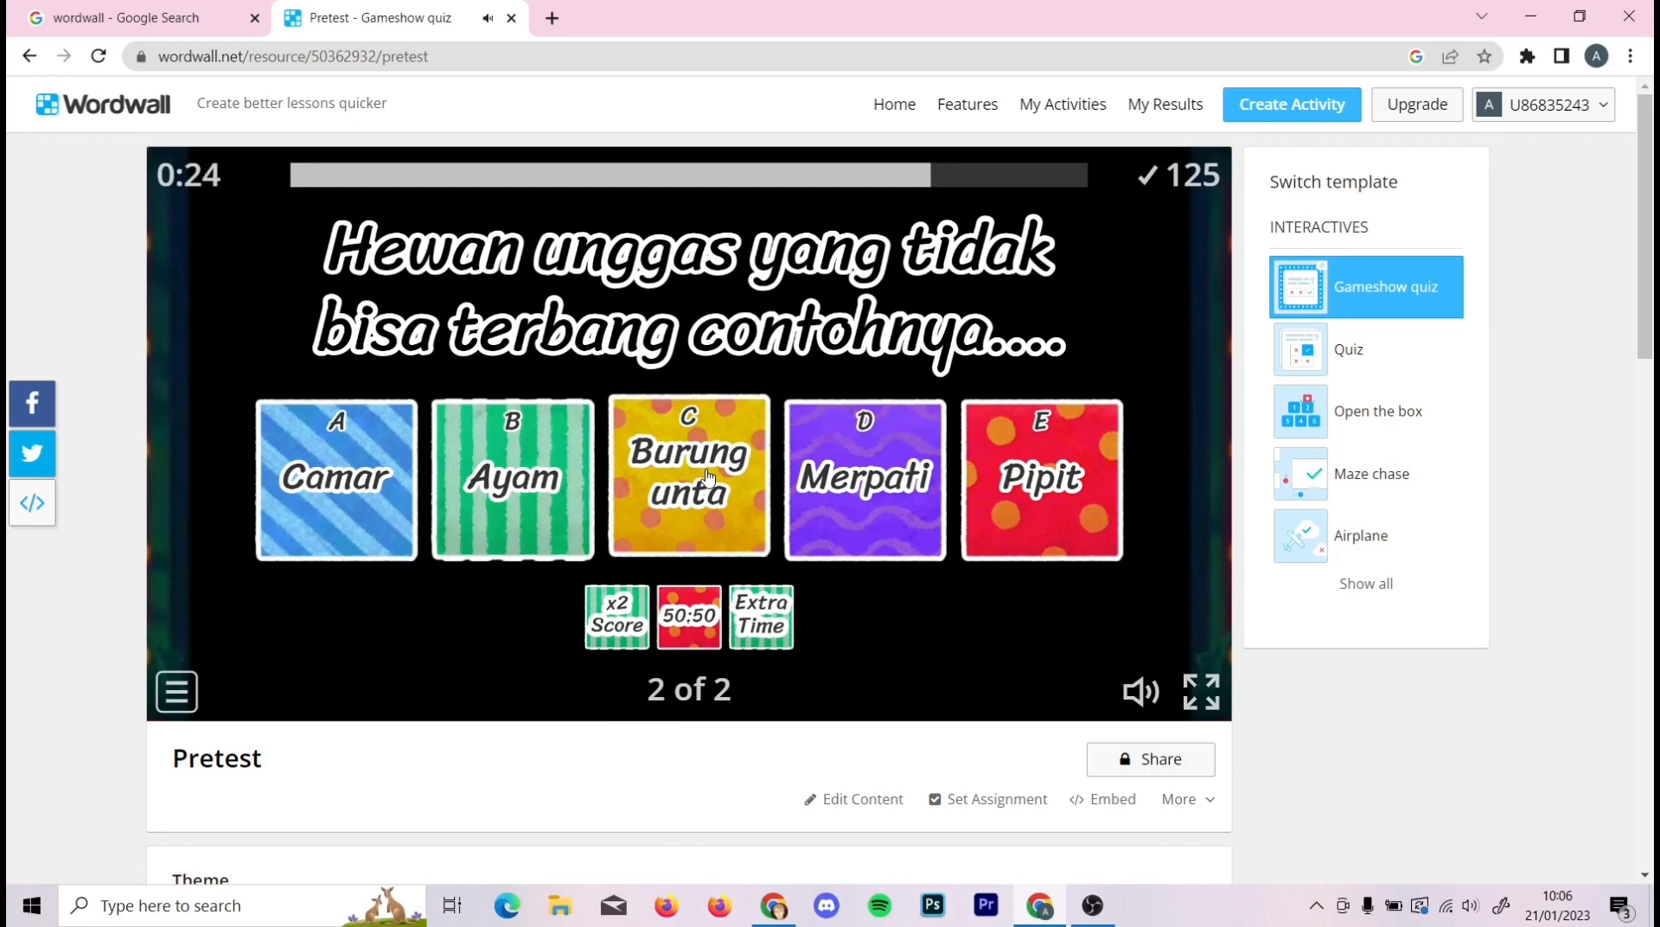
left_click(530, 518)
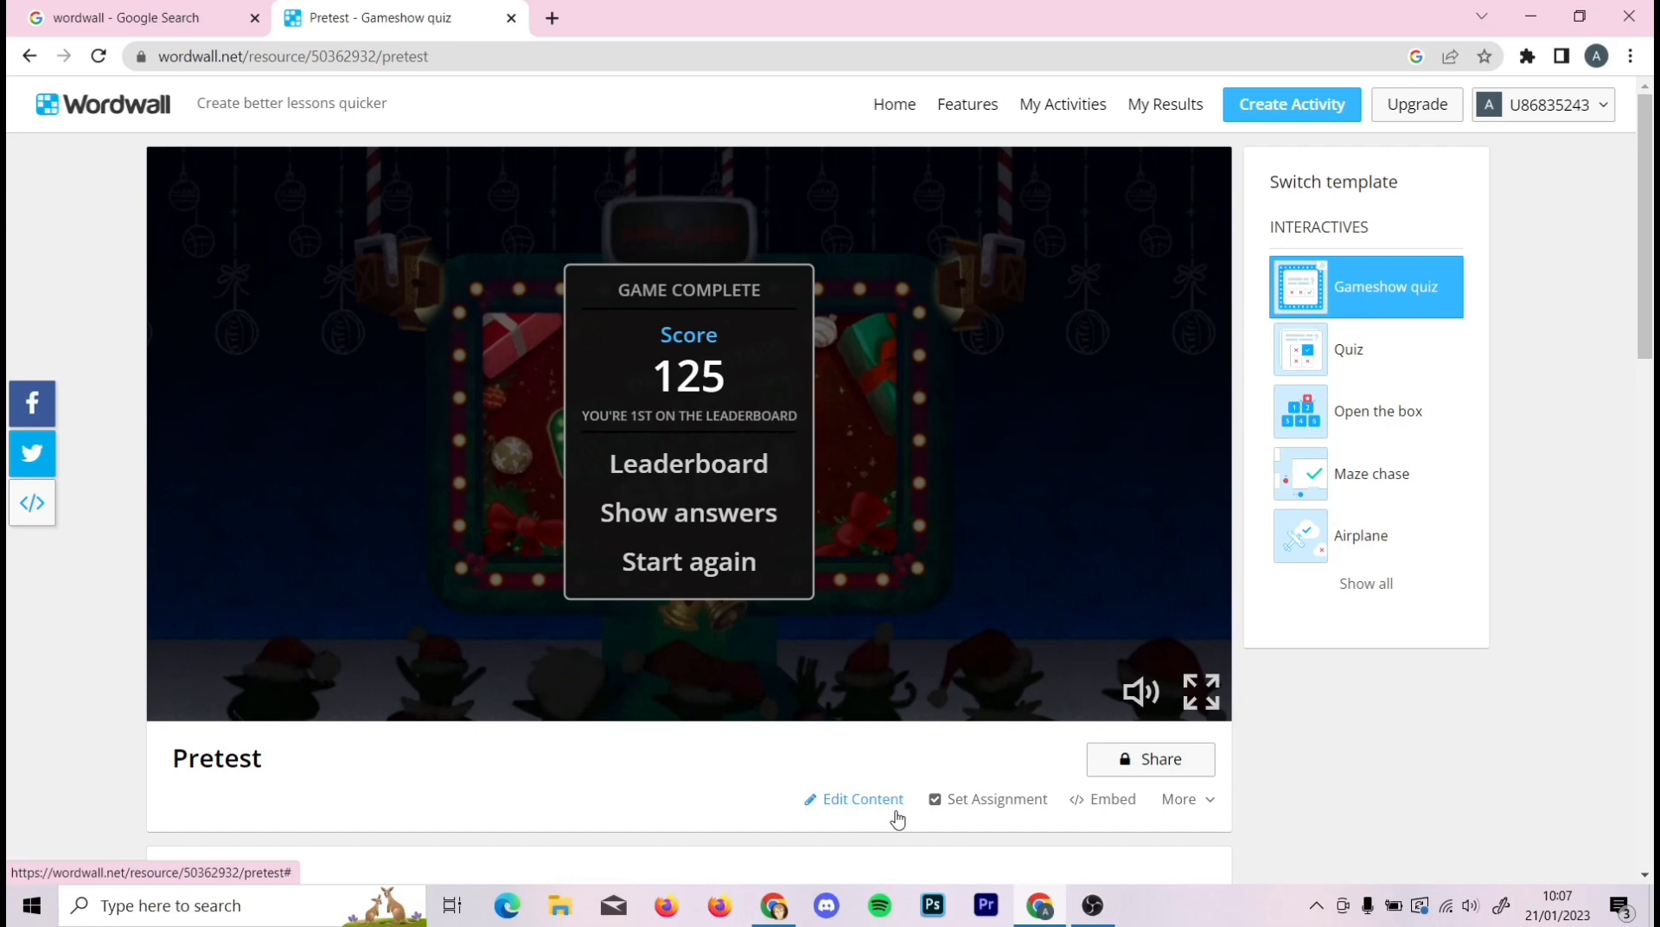
- Set the number of lives to 3 in the activity's options
scroll(615, 778, "down", 1)
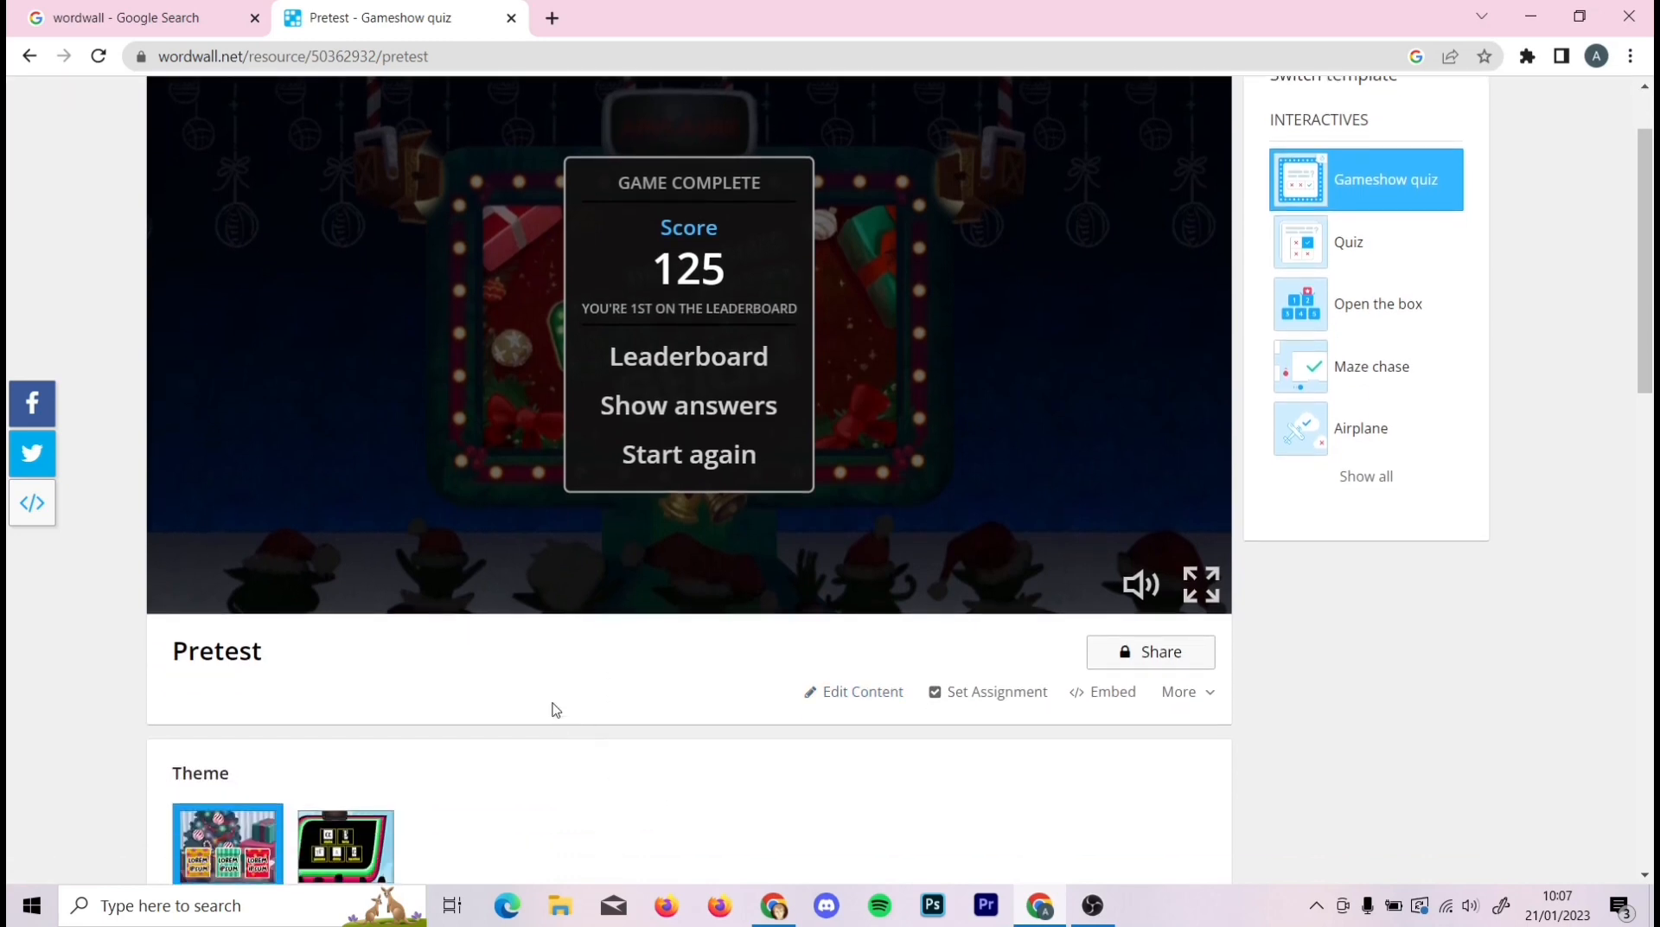
scroll(556, 709, "down", 2)
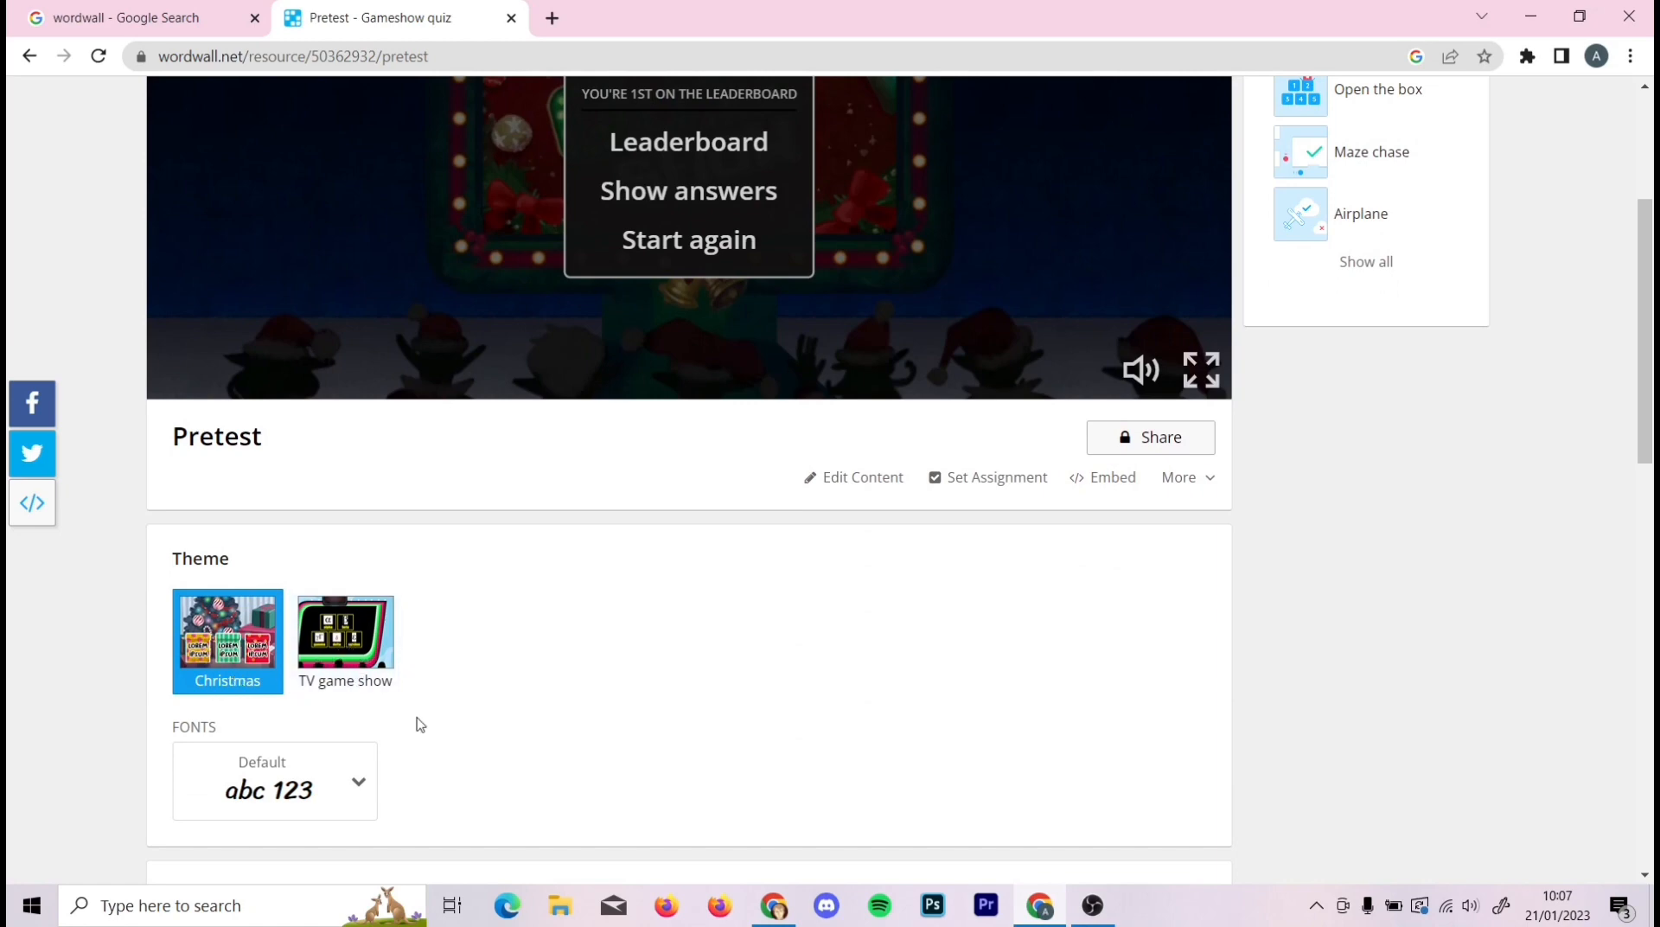
scroll(443, 763, "down", 1)
scroll(443, 762, "down", 1)
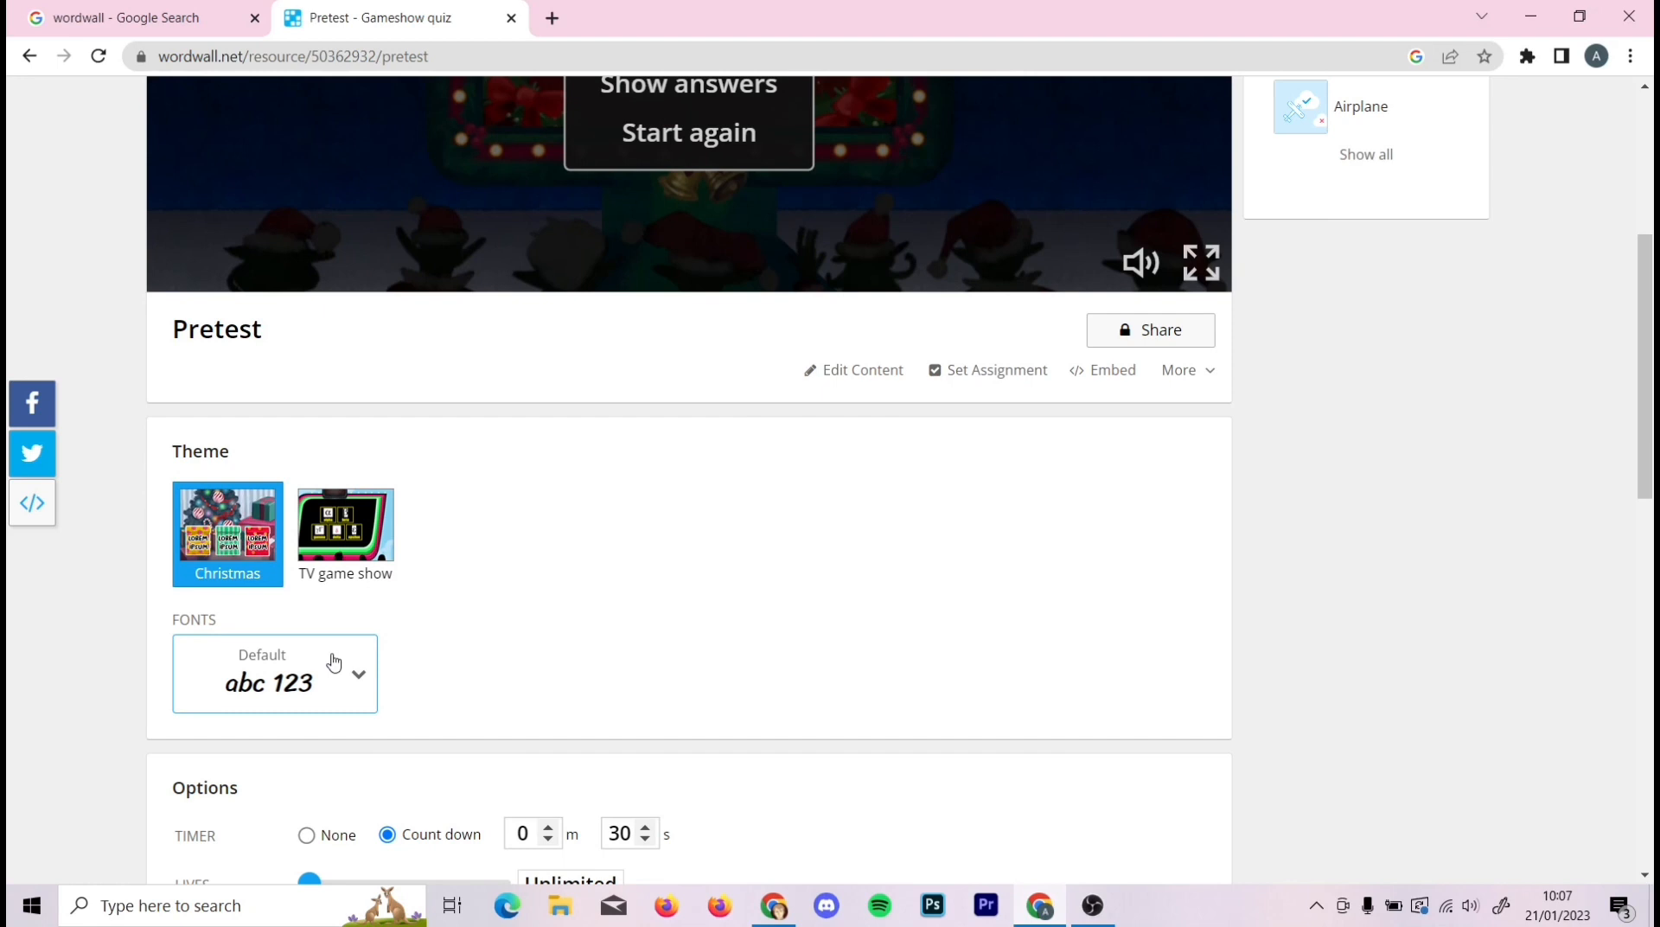
scroll(593, 569, "down", 5)
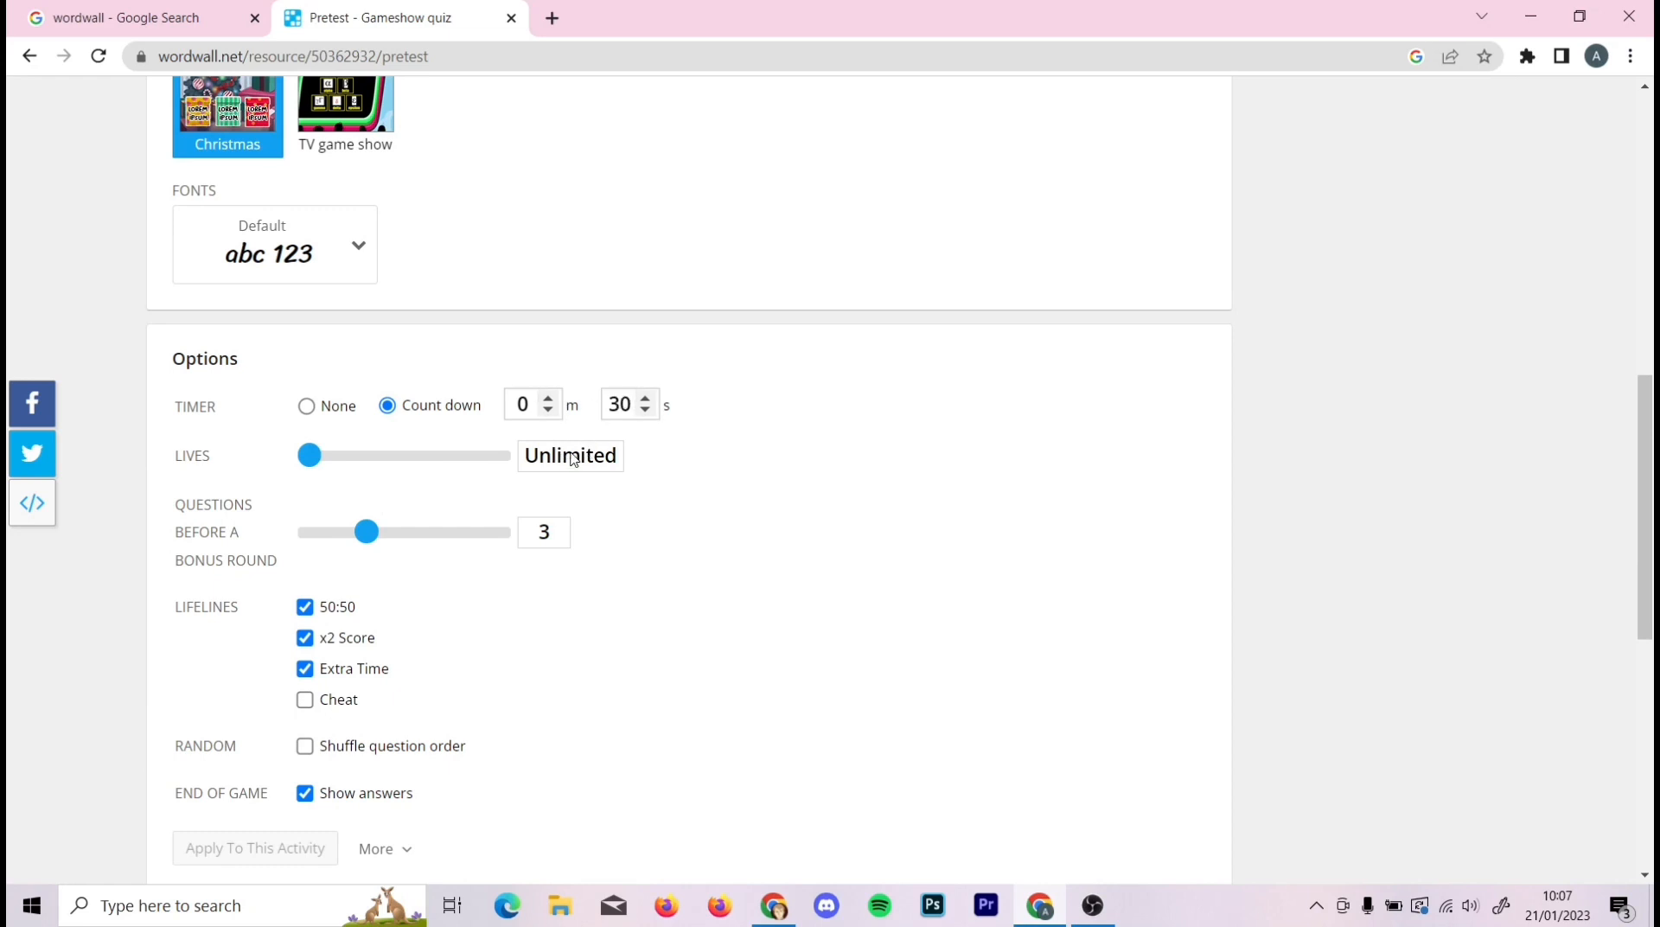
left_click(328, 459)
scroll(331, 466, "down", 1)
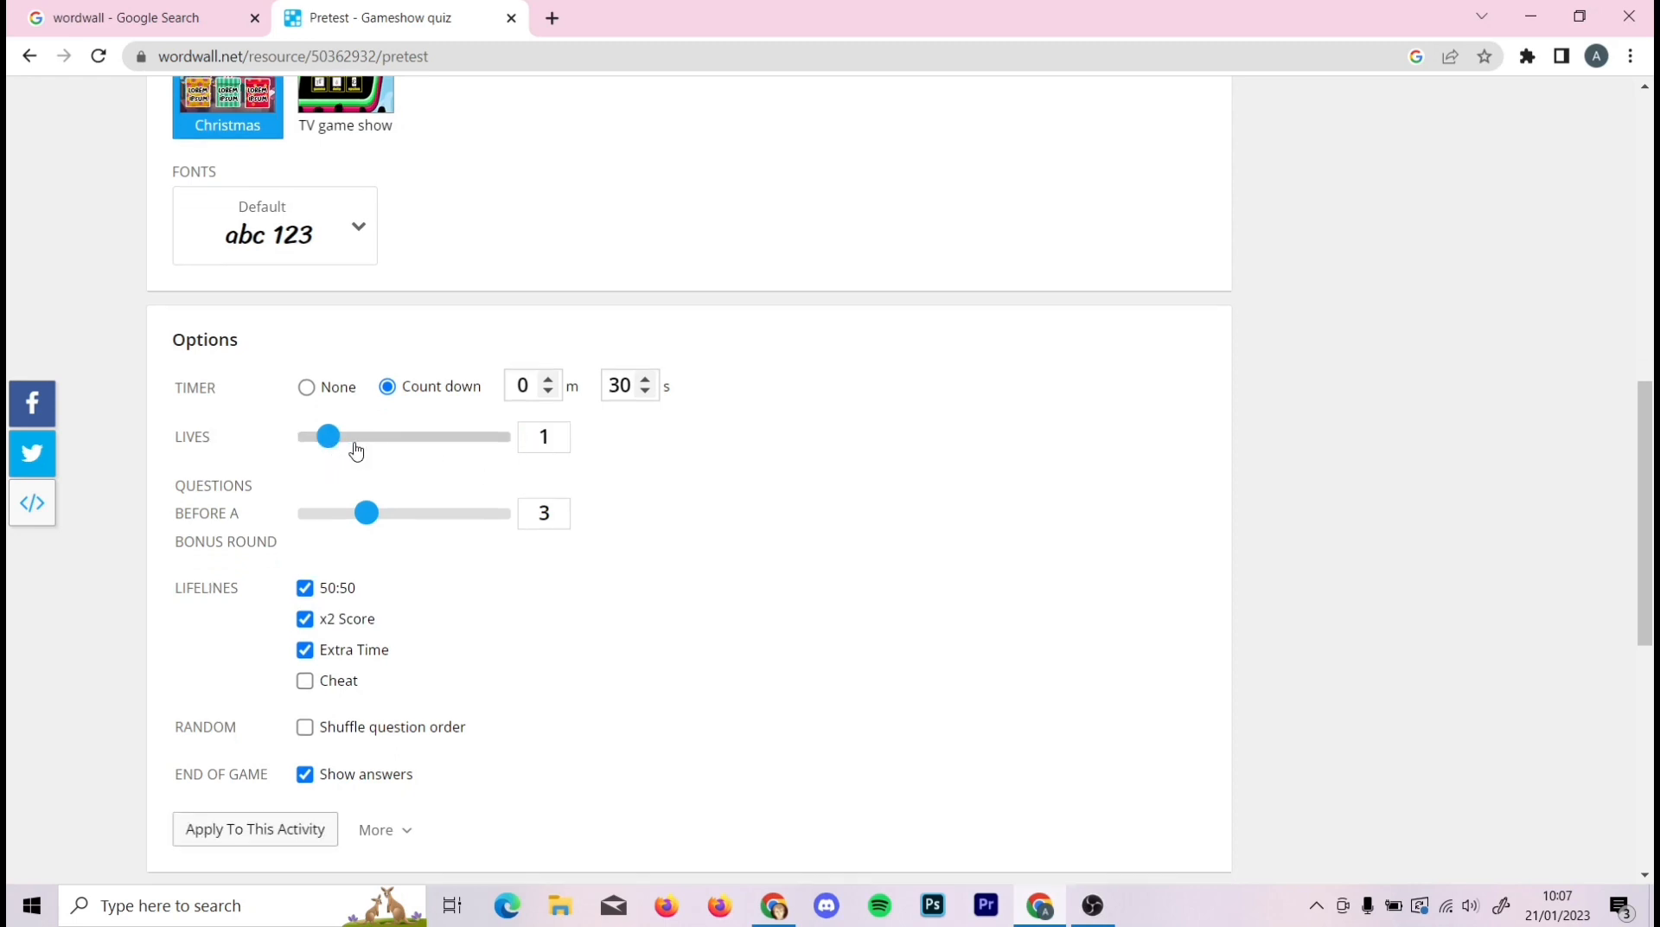
left_click(366, 446)
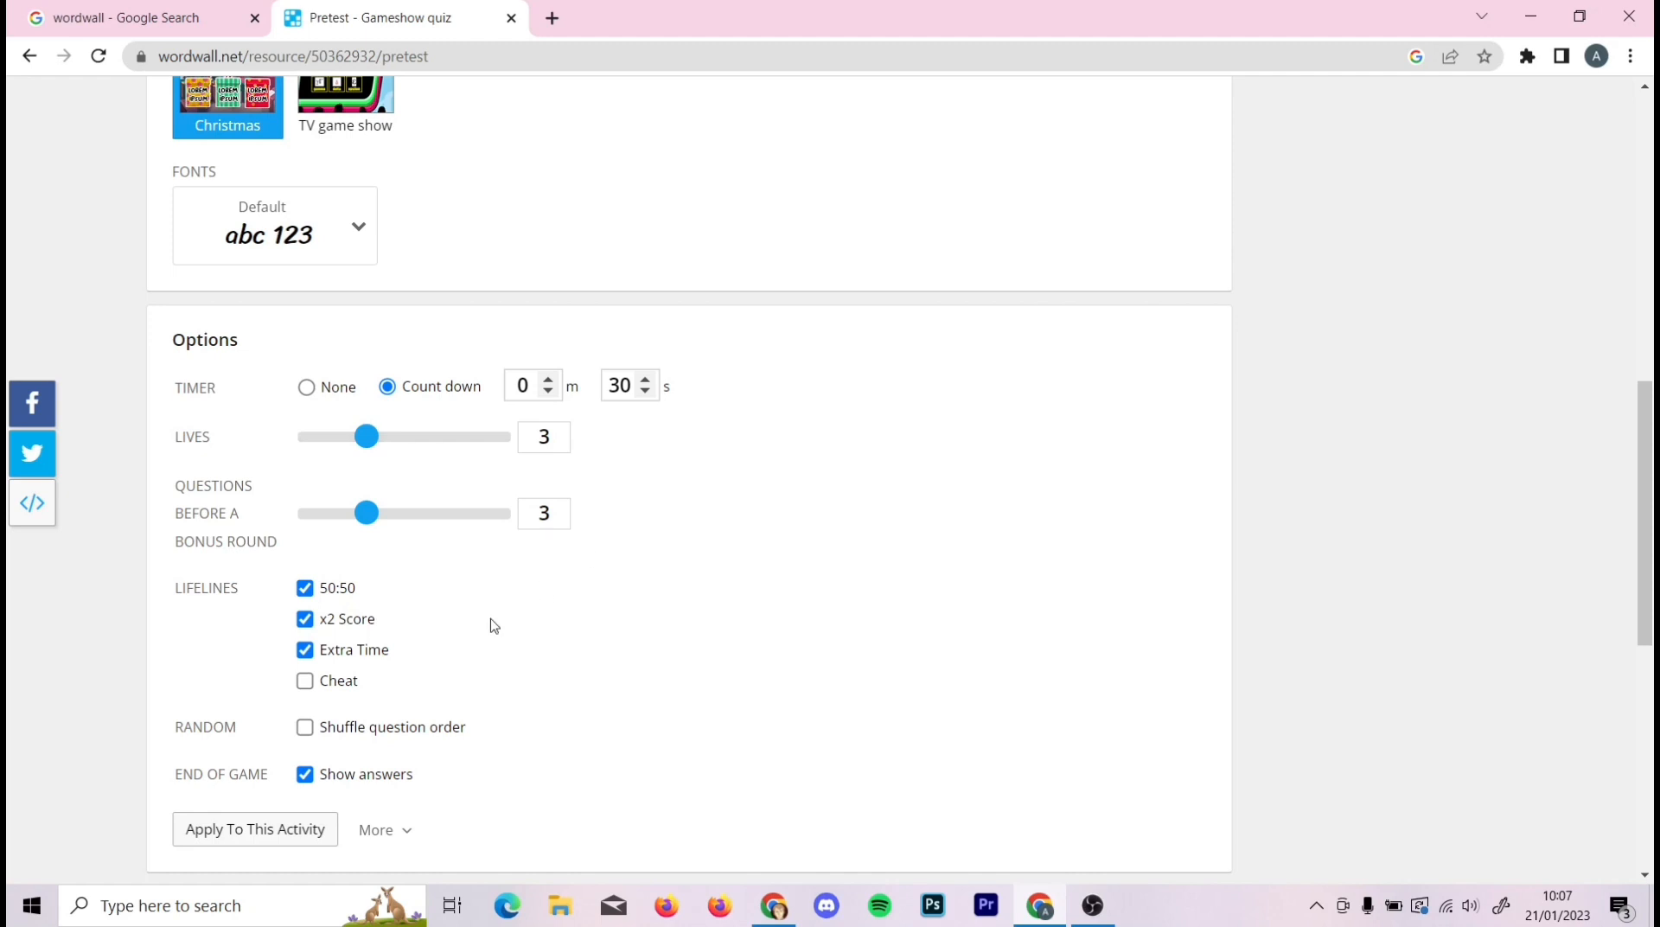
- Enable shuffled question order and apply the changed options to this activity
left_click(306, 729)
left_click(286, 832)
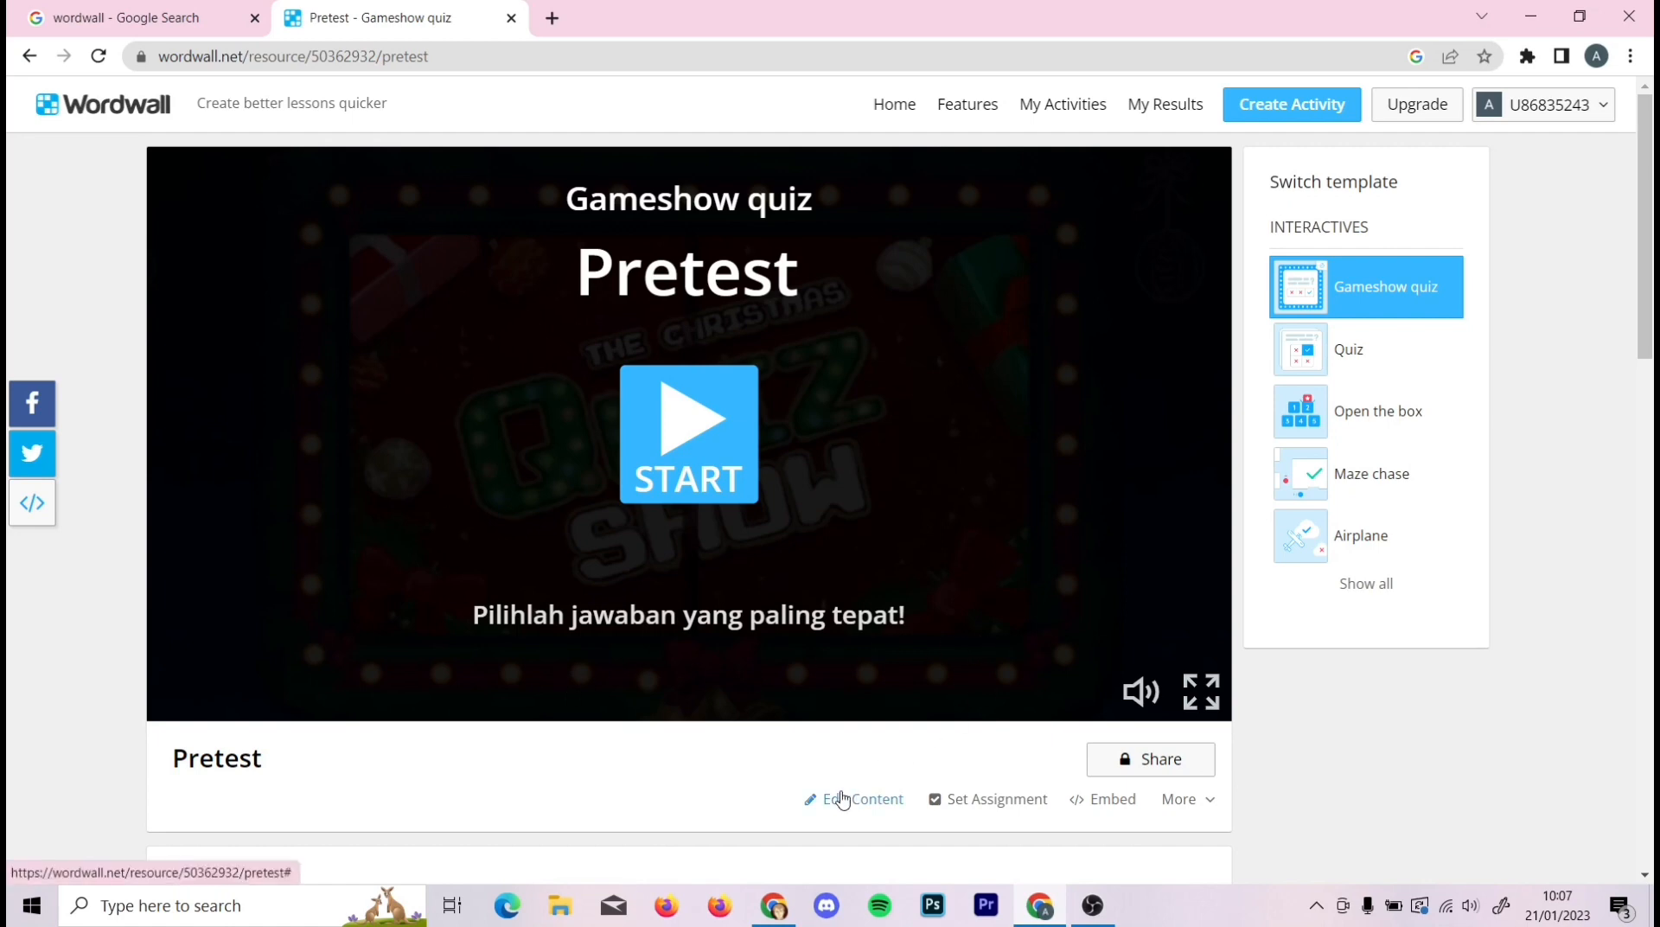
- Publish the Pretest activity with the age band "Sekolah Menengah" and the subject "Biologi"
left_click(1167, 761)
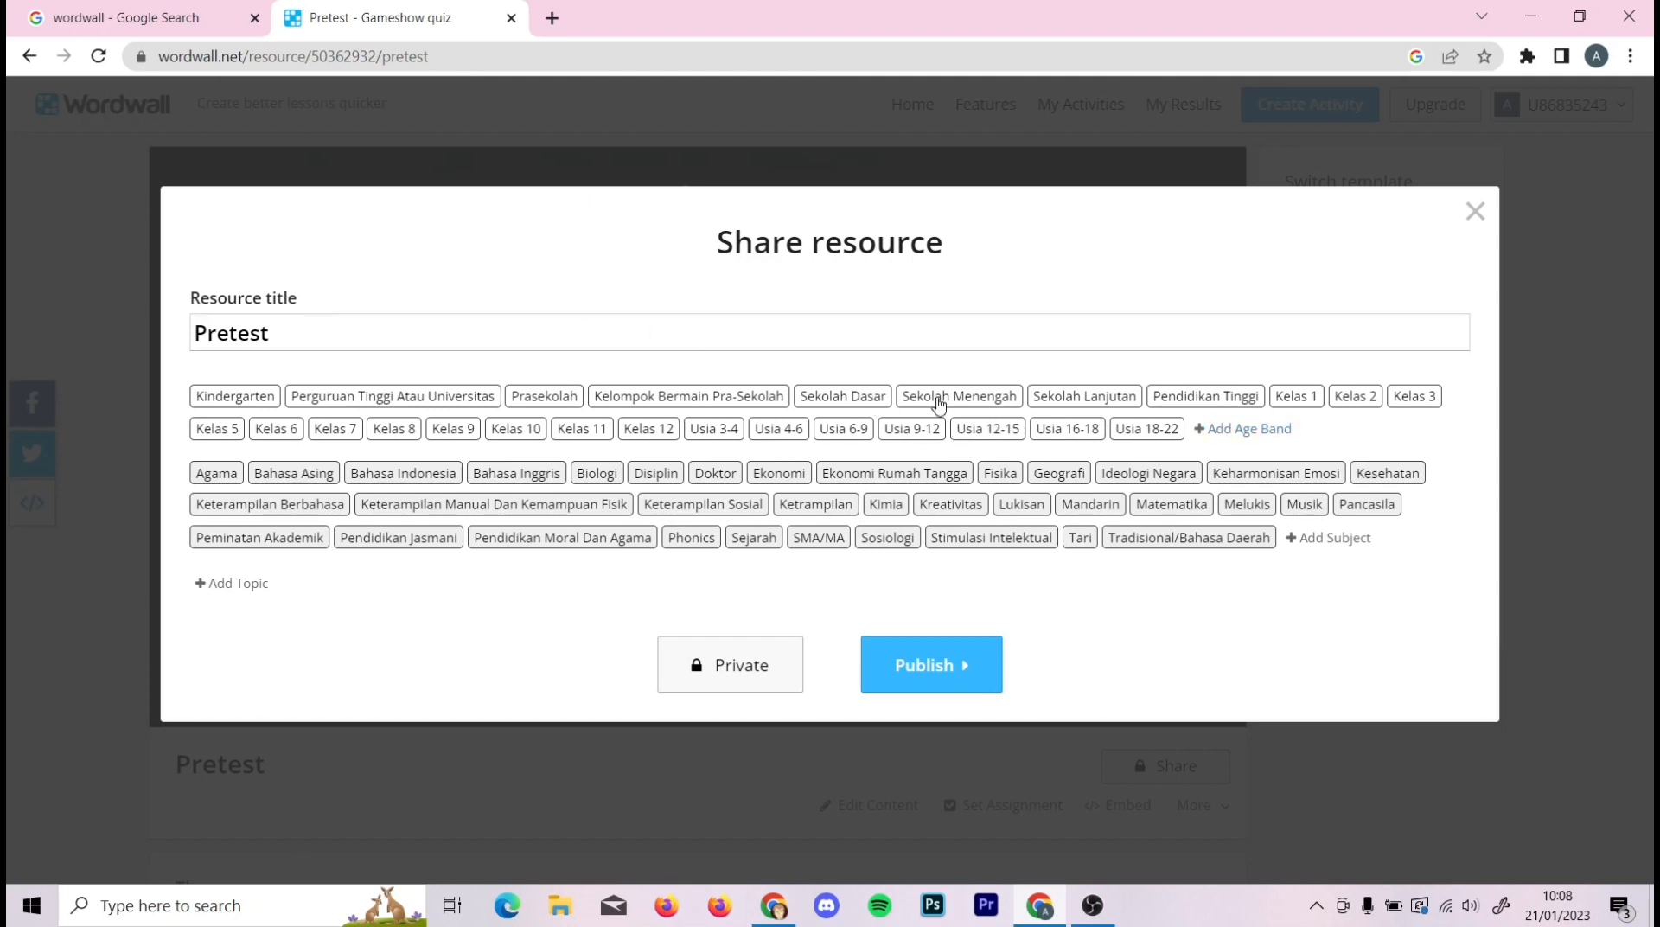
left_click(939, 399)
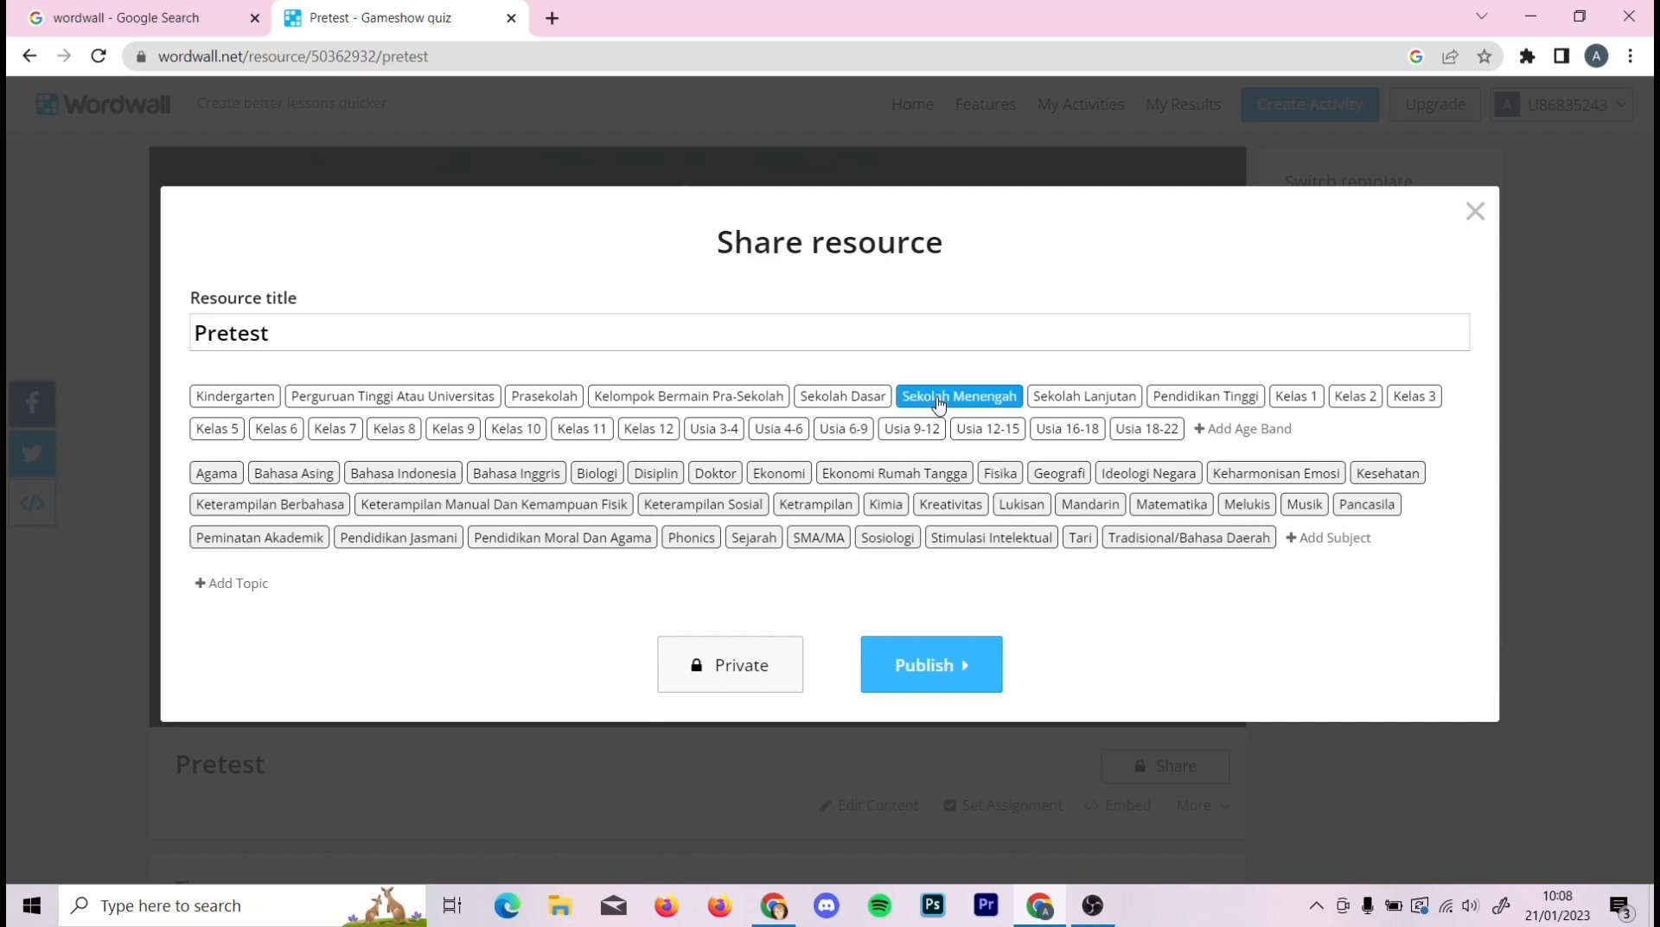
left_click(596, 473)
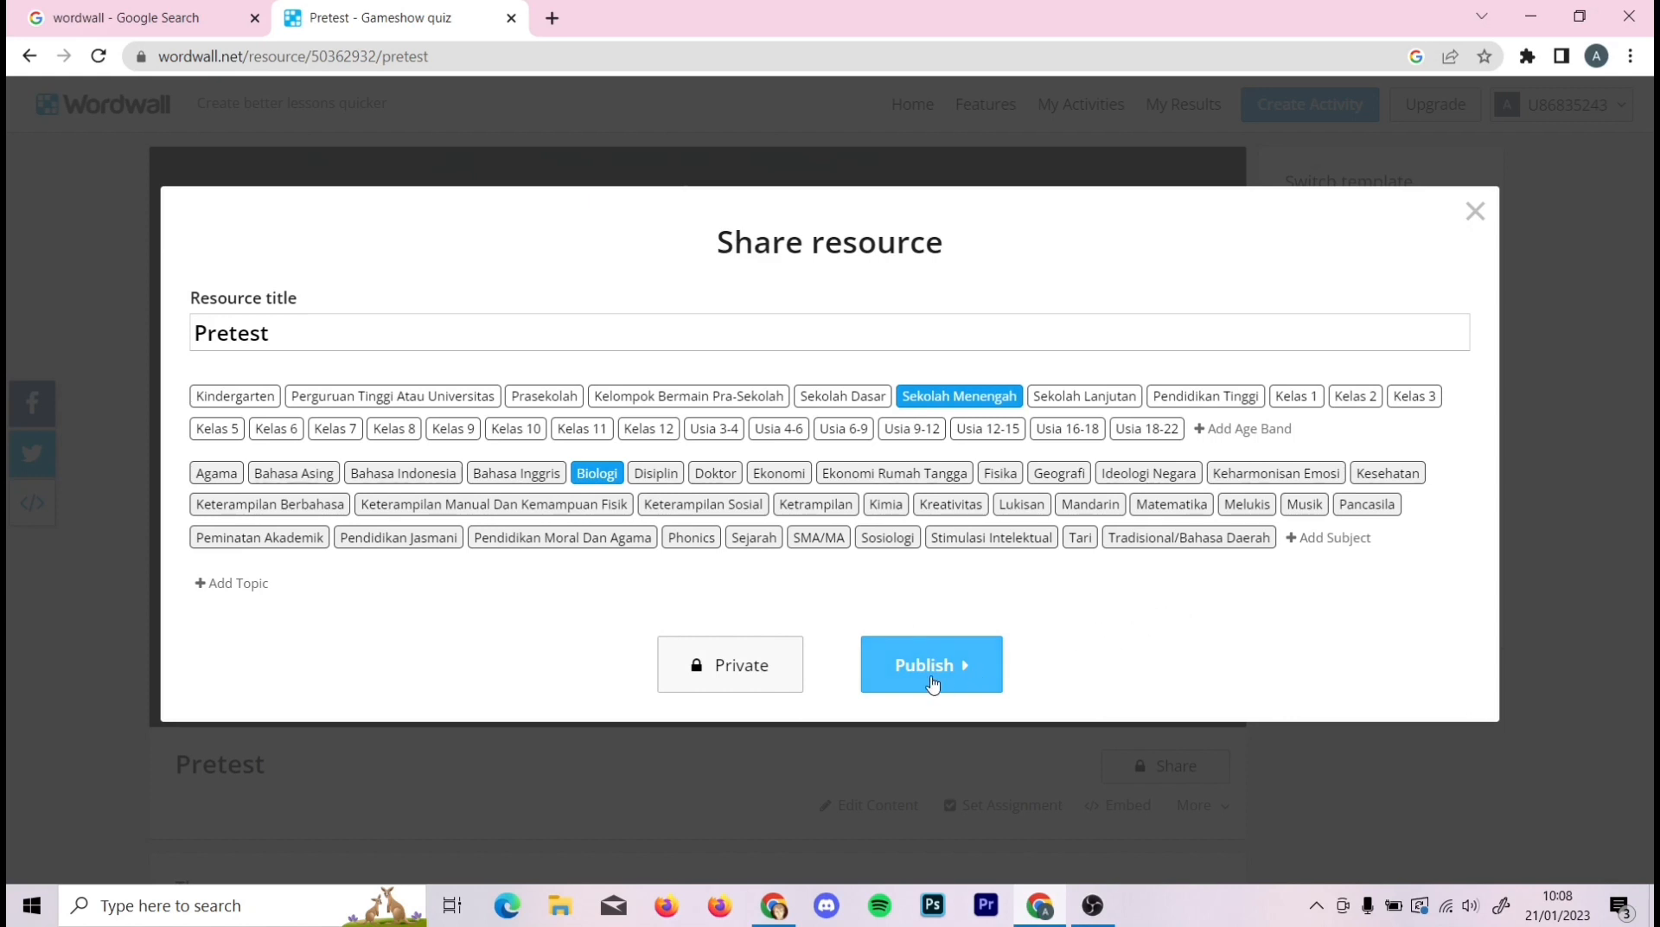
left_click(932, 683)
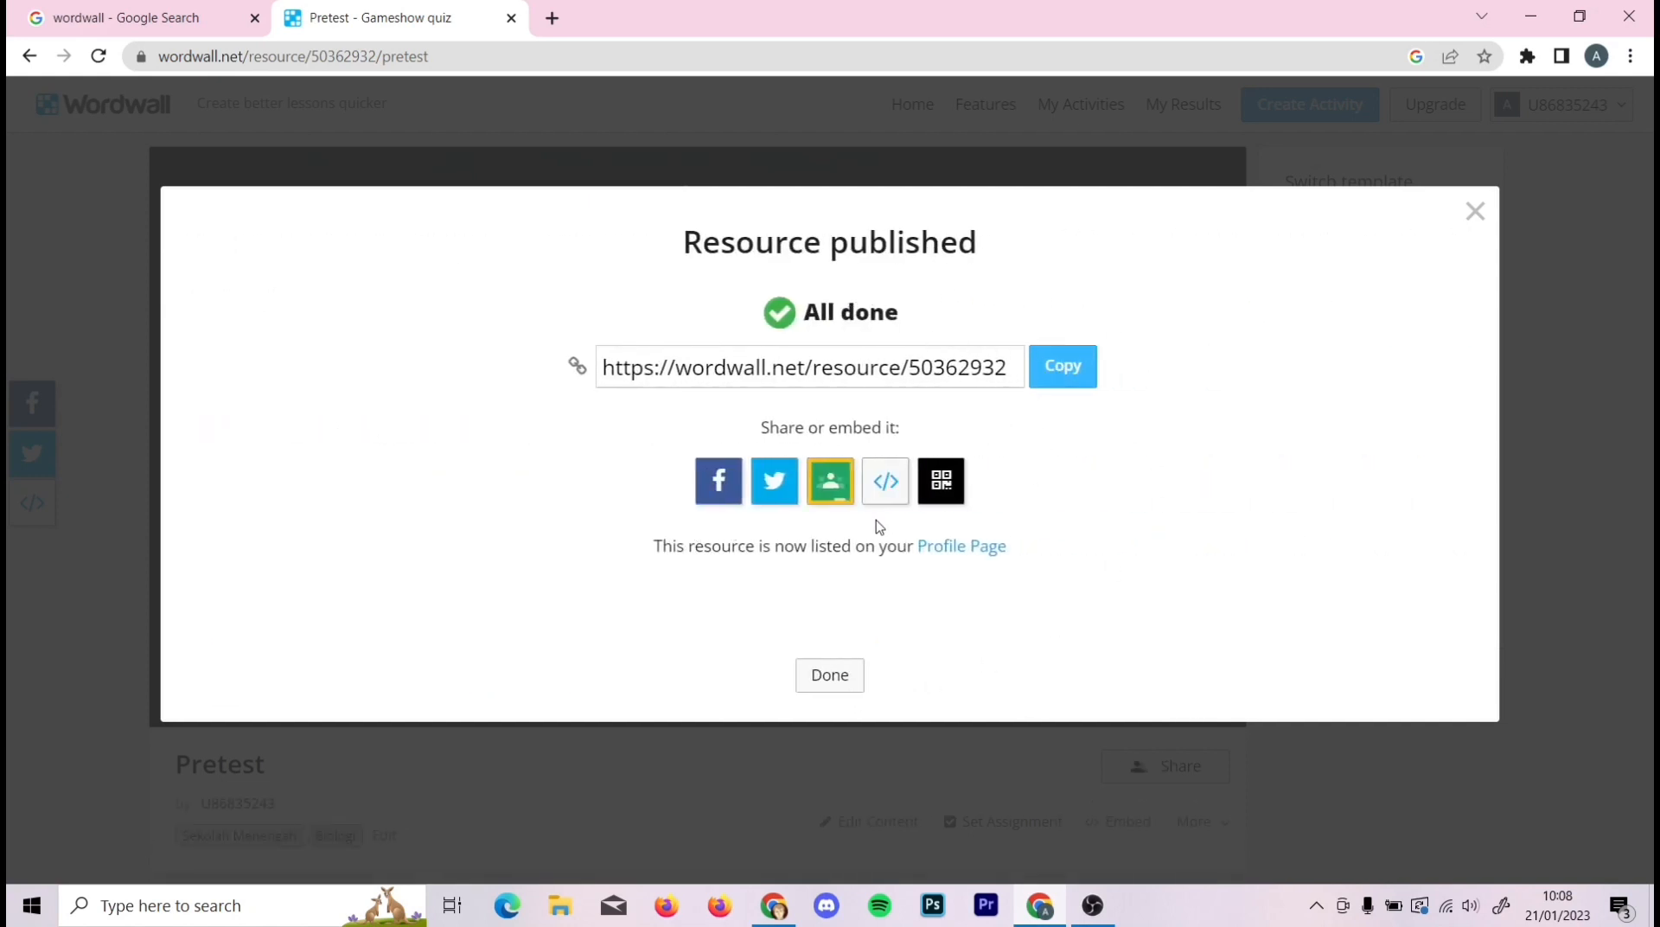
- Copy the published activity's share link and finish sharing
left_click(1079, 387)
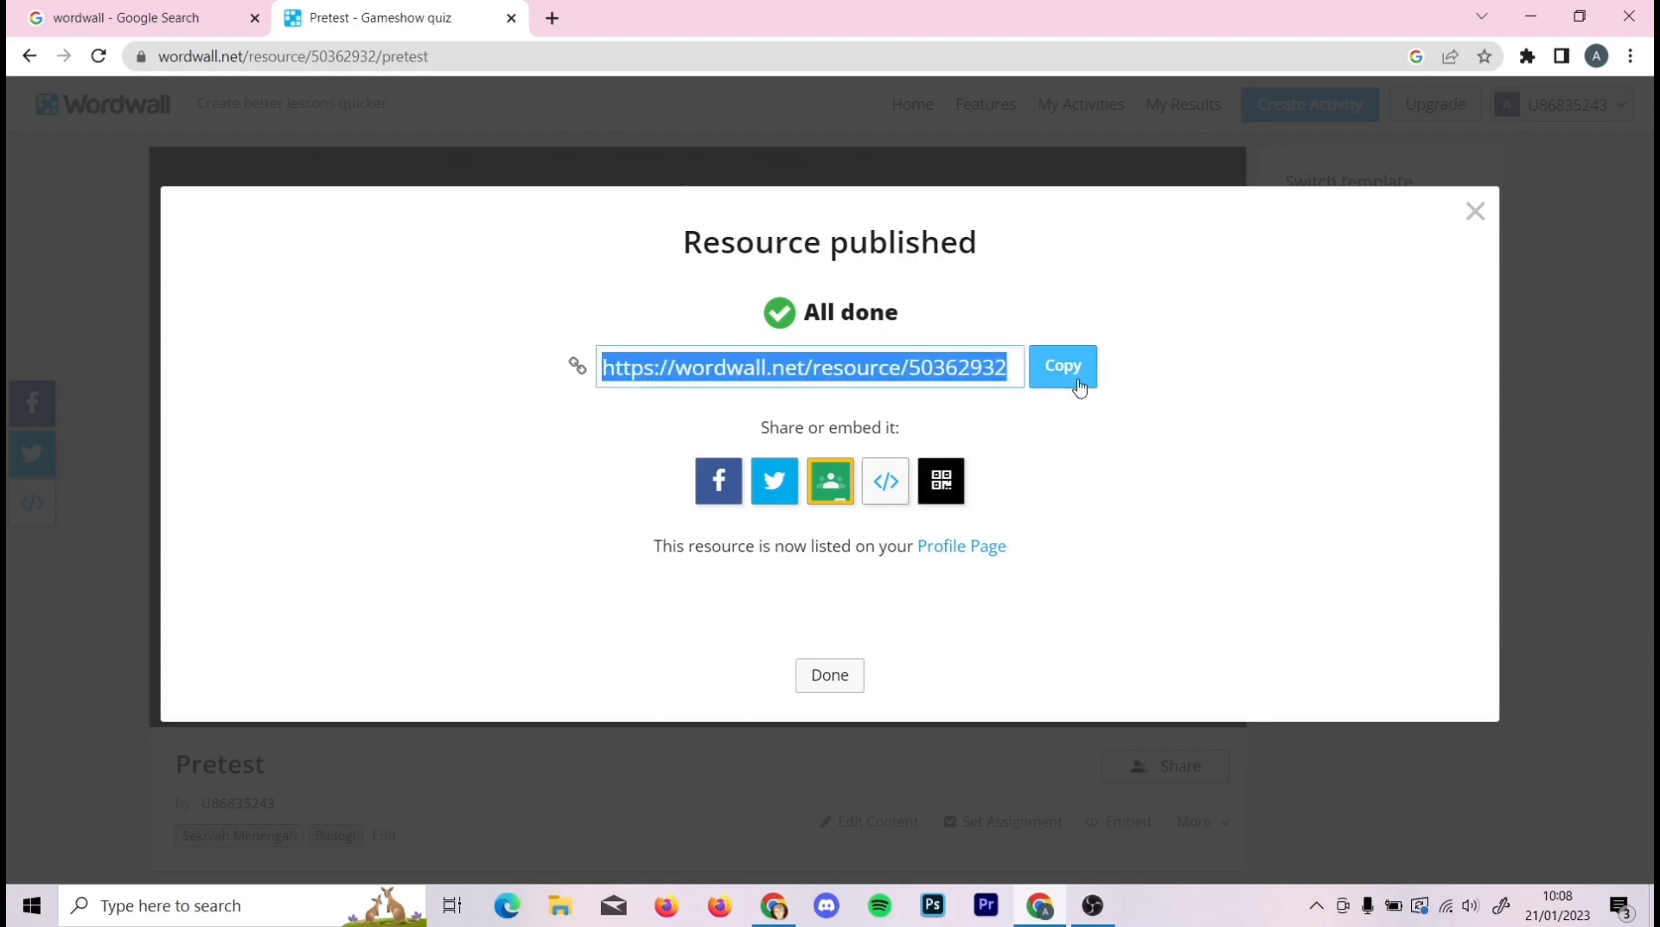
left_click(830, 675)
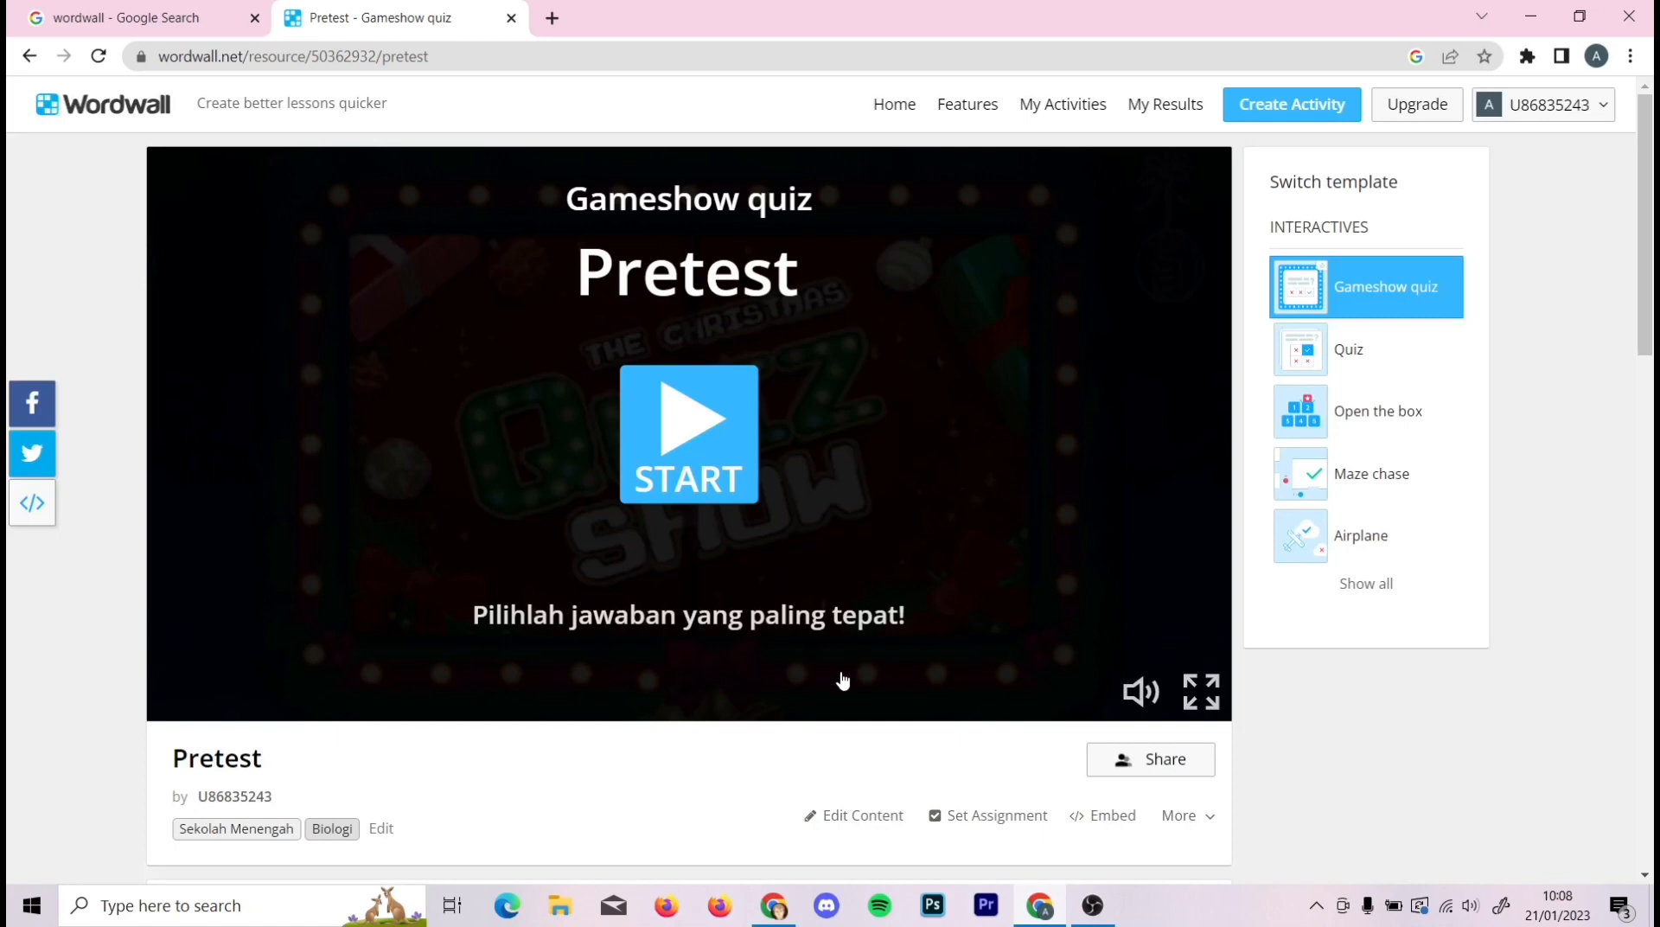